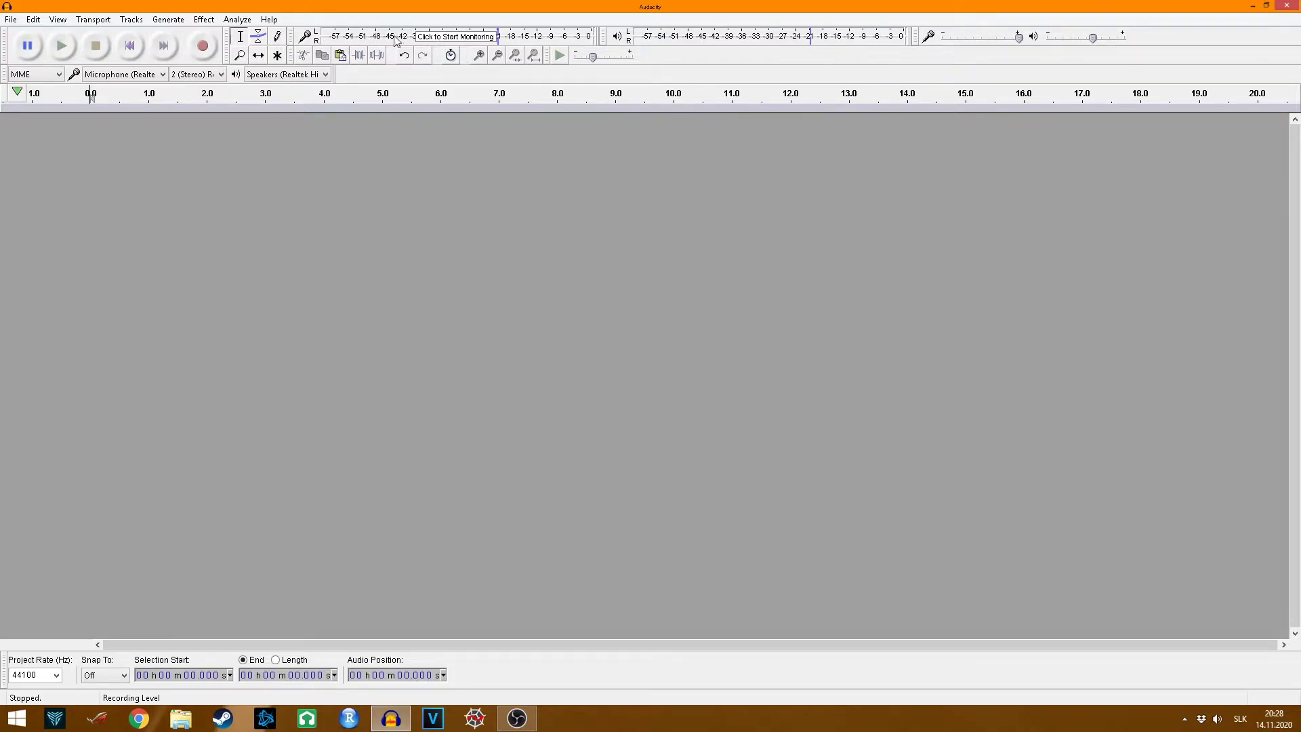
Record a test clip of about 5 seconds from the microphone
key(r)
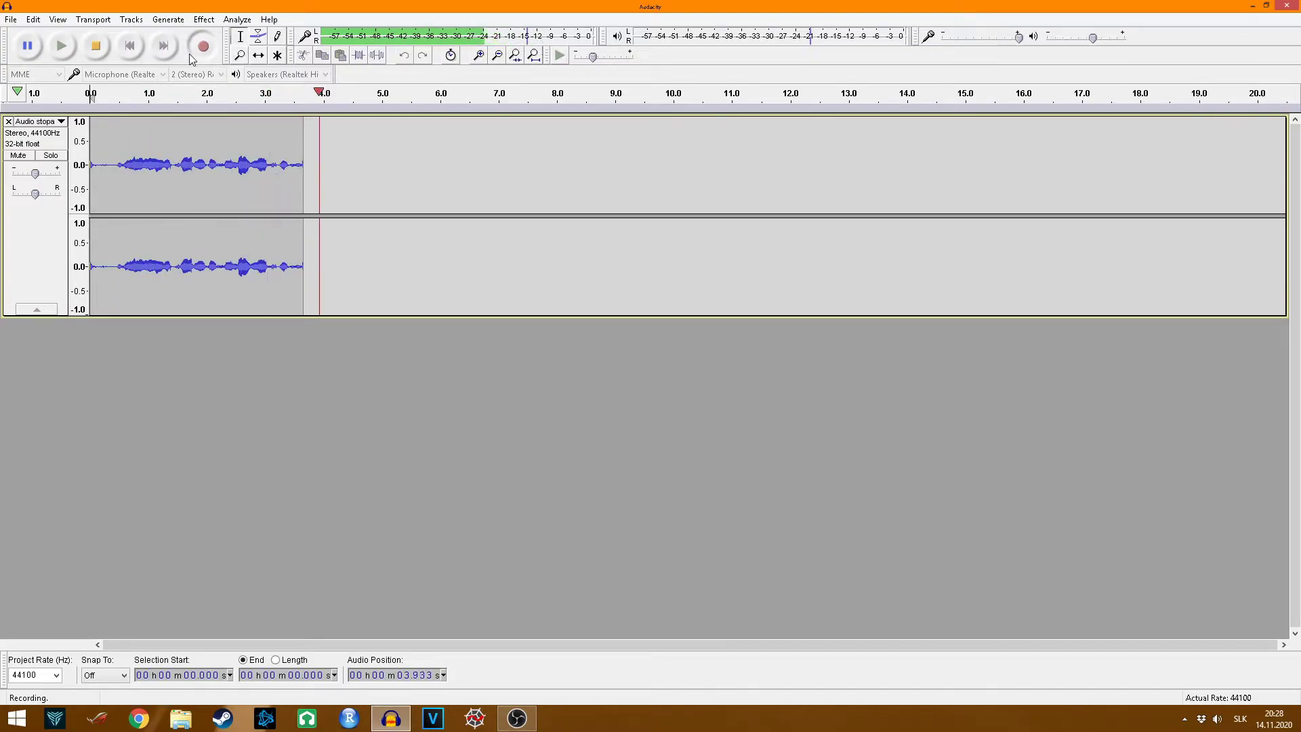
click(96, 45)
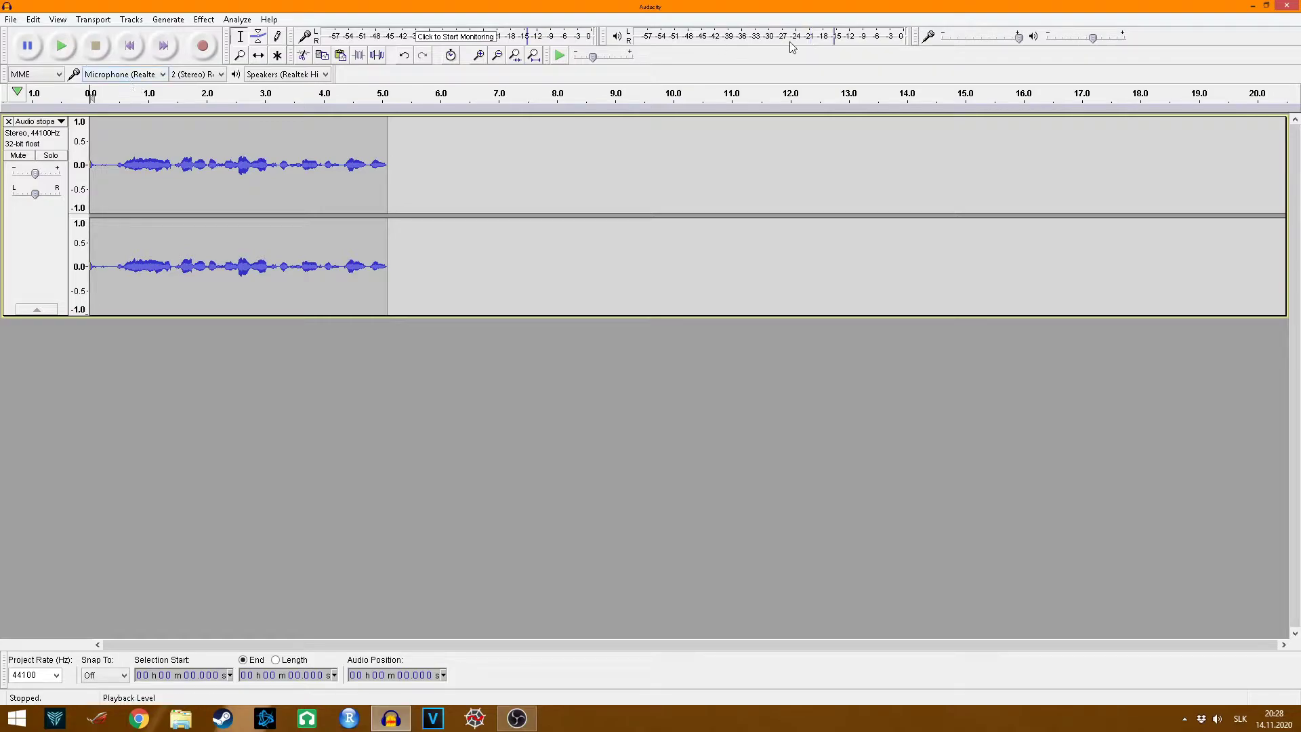
mouse_move(974, 41)
Examine the sample rates available for the project
click(58, 674)
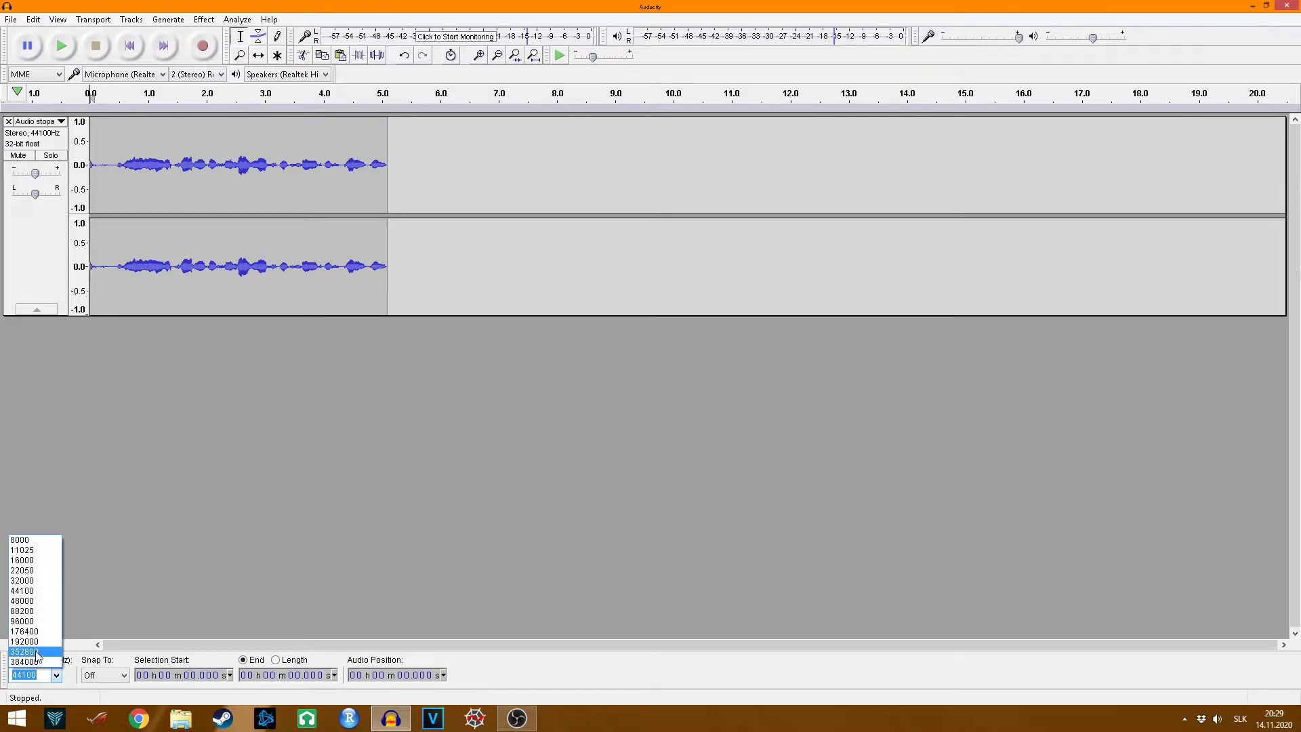
click(173, 530)
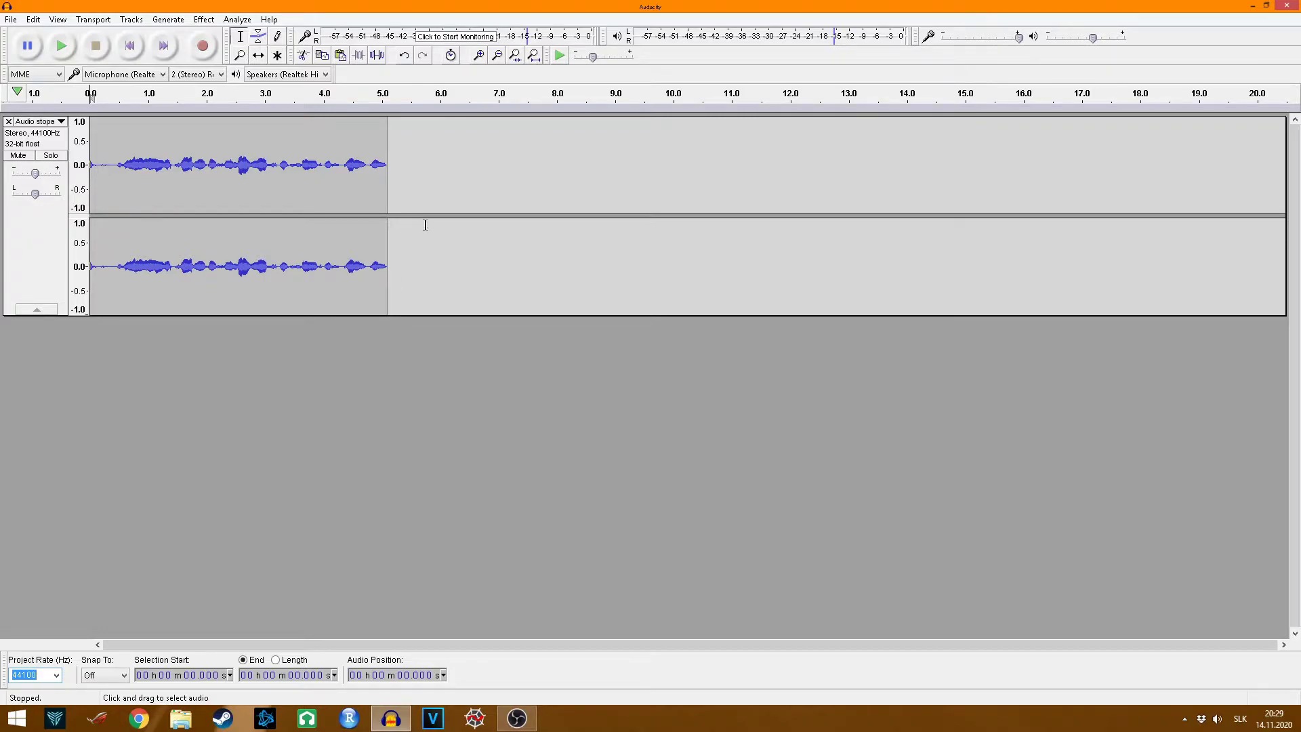
click(57, 676)
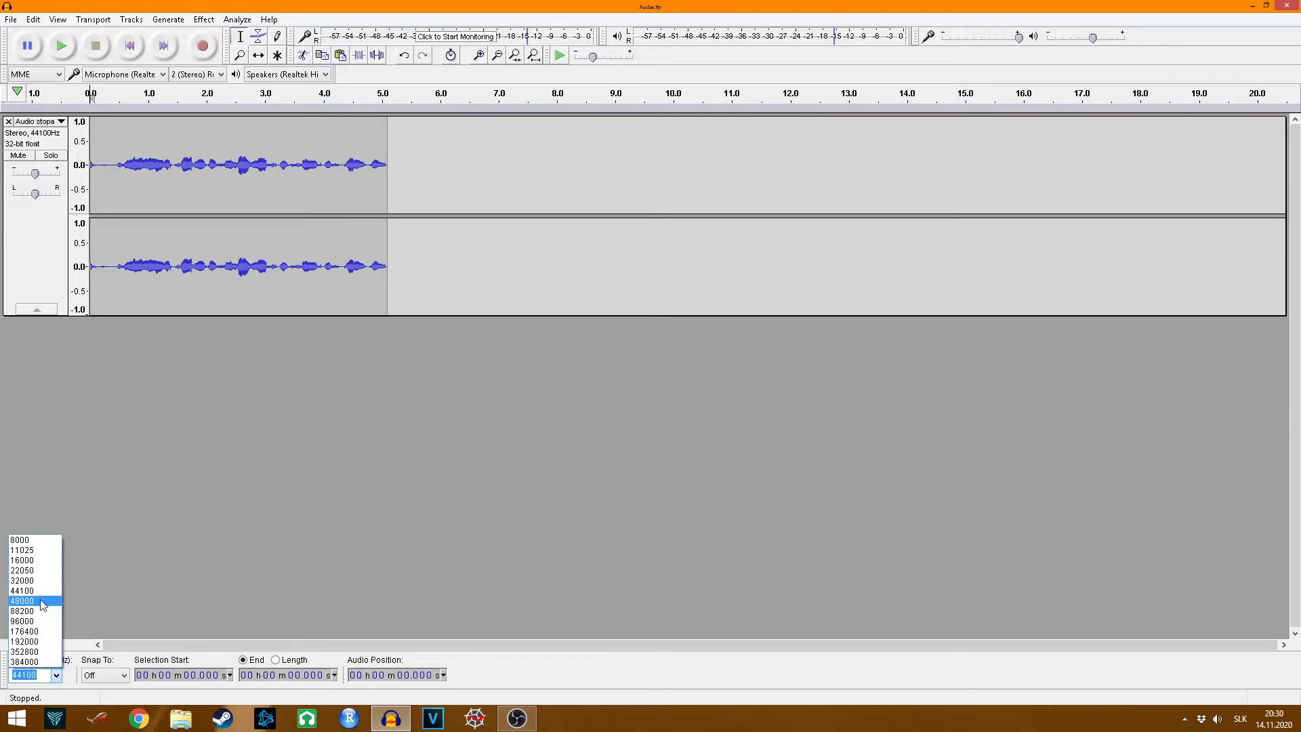
click(169, 496)
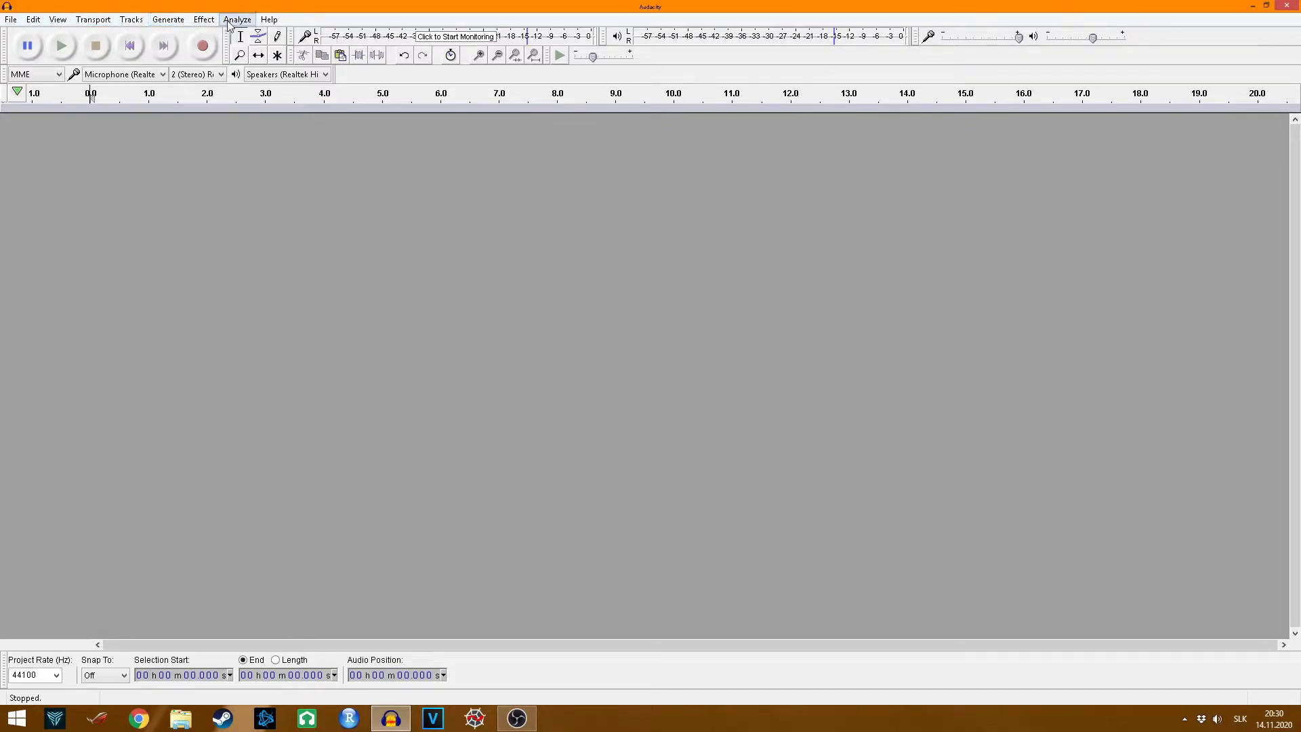
click(12, 19)
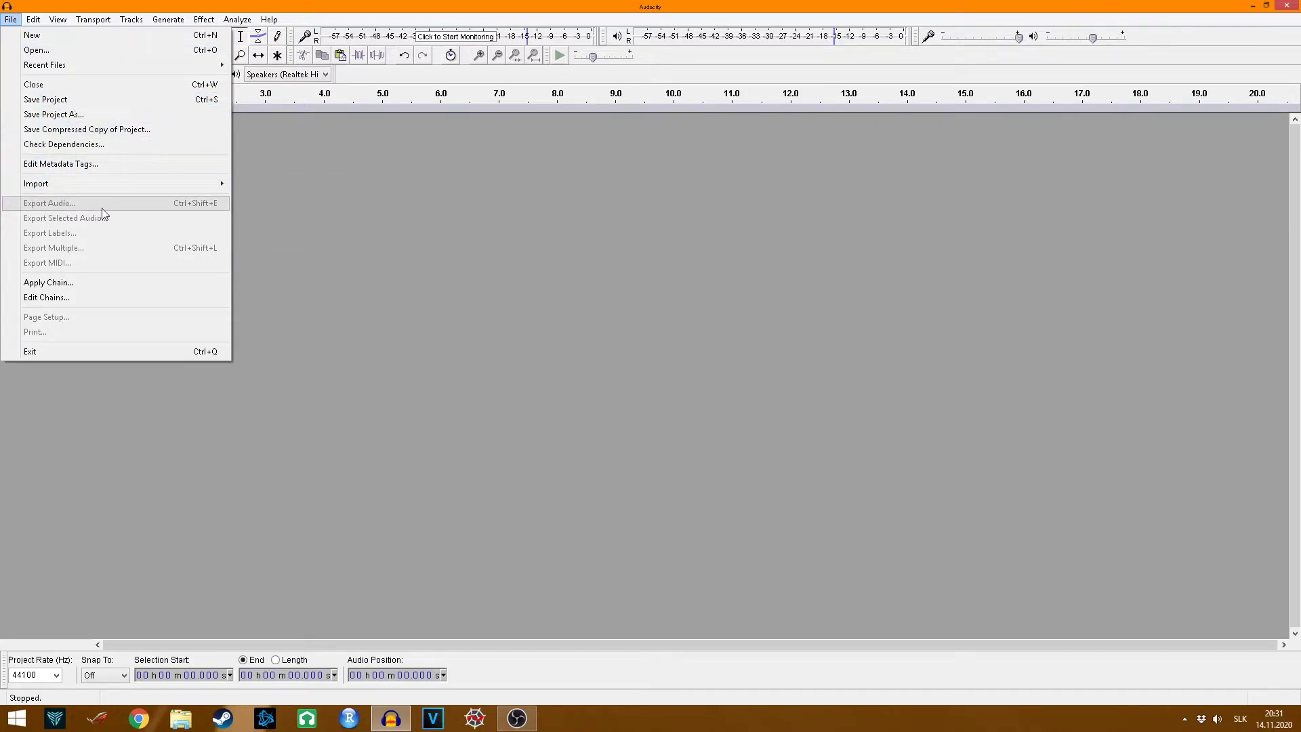
click(38, 19)
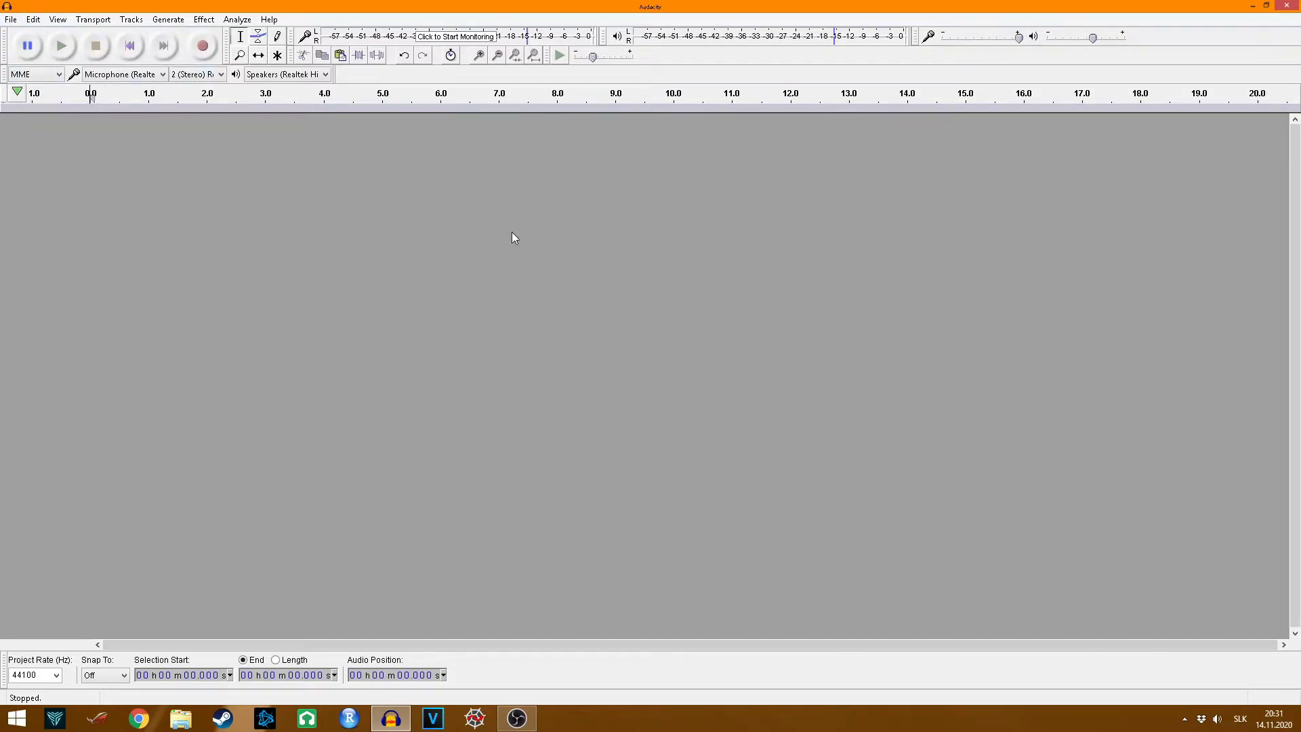
click(36, 20)
click(16, 150)
click(35, 20)
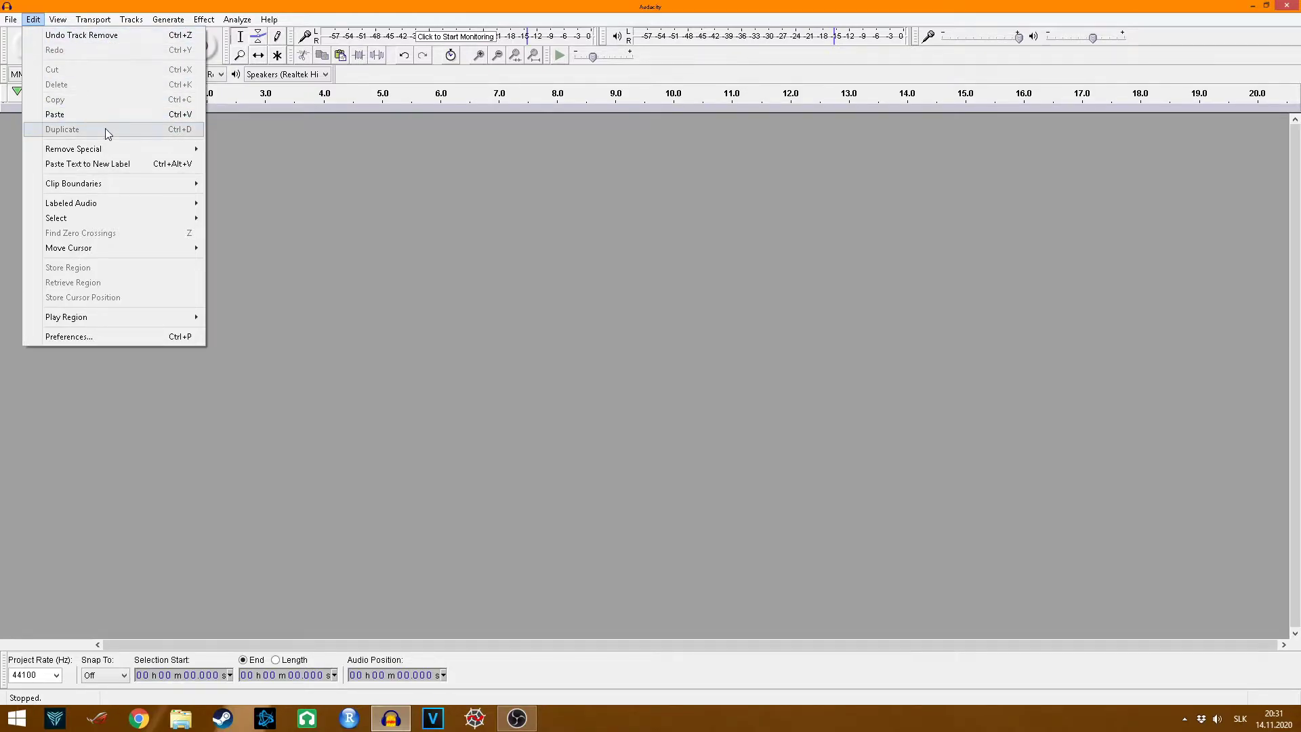
click(238, 126)
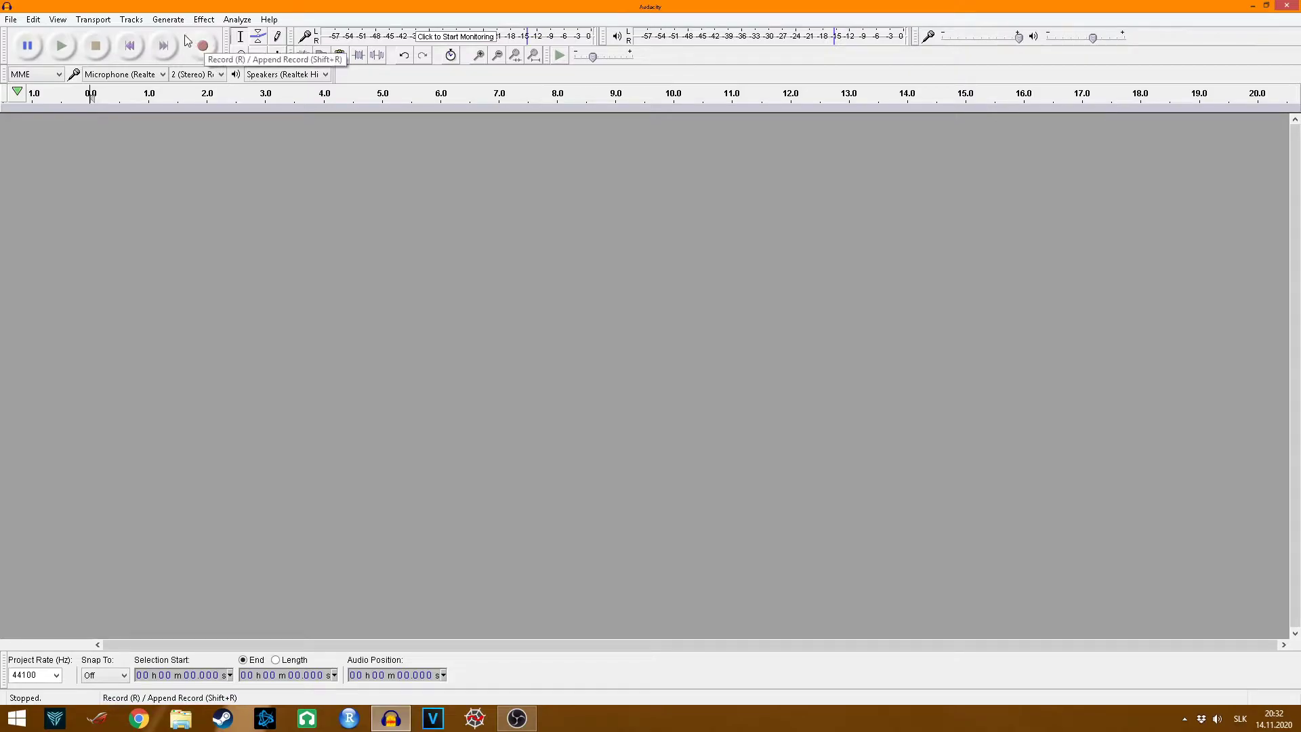
Record a new stereo voice track of about 13 seconds from the microphone
click(205, 49)
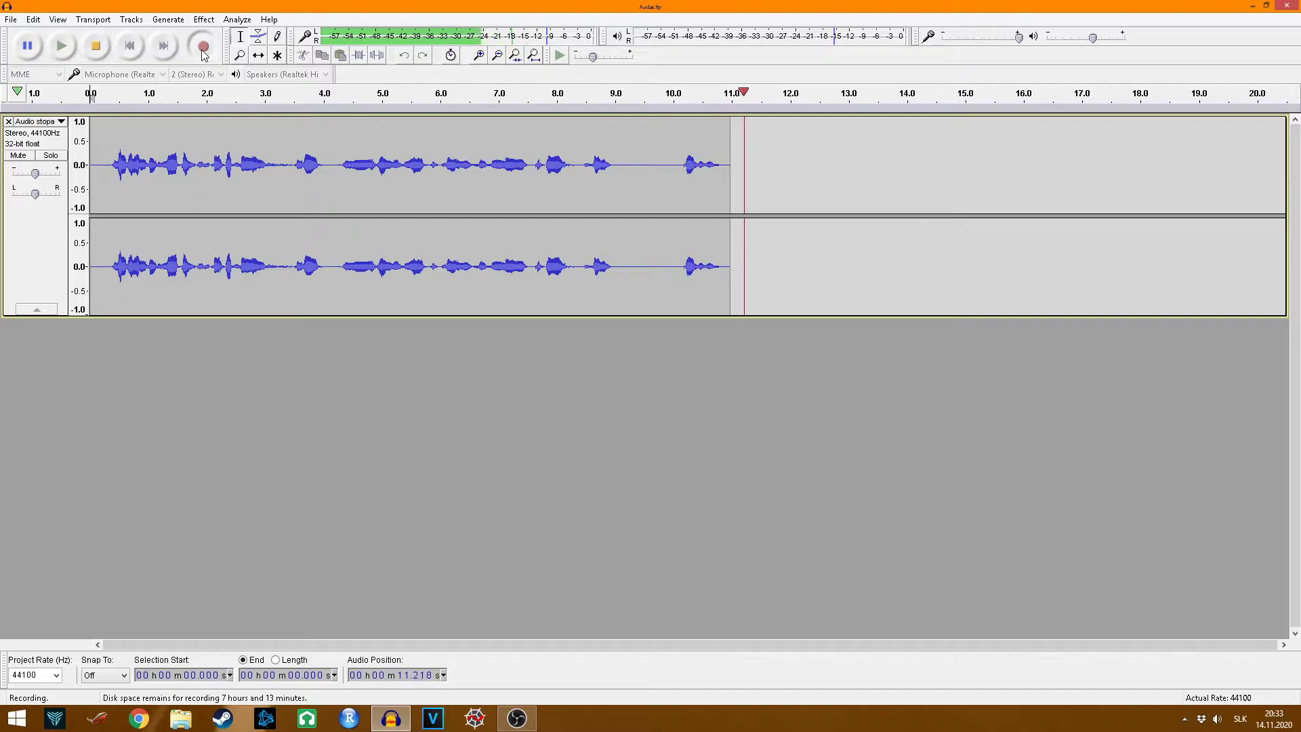
key(space)
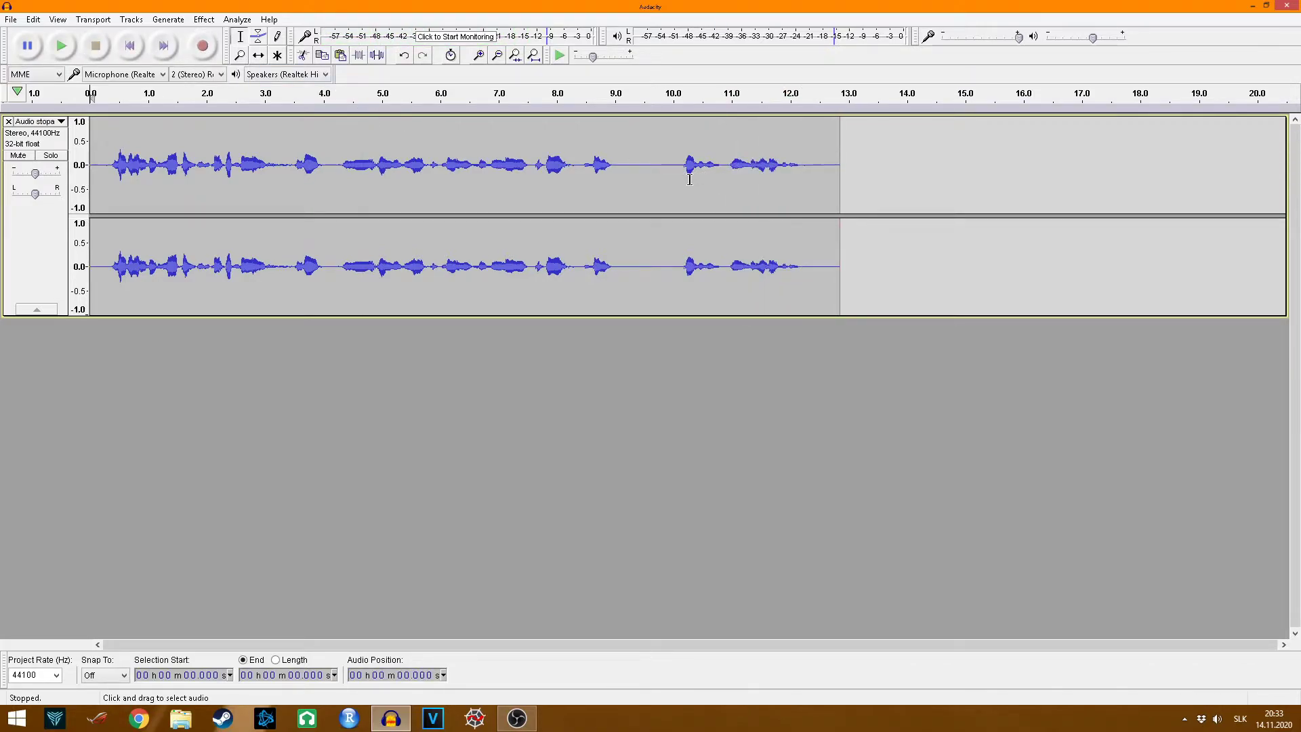
Play back the new recording from about 0.34 s for a few seconds, and stop it
click(111, 159)
key(space)
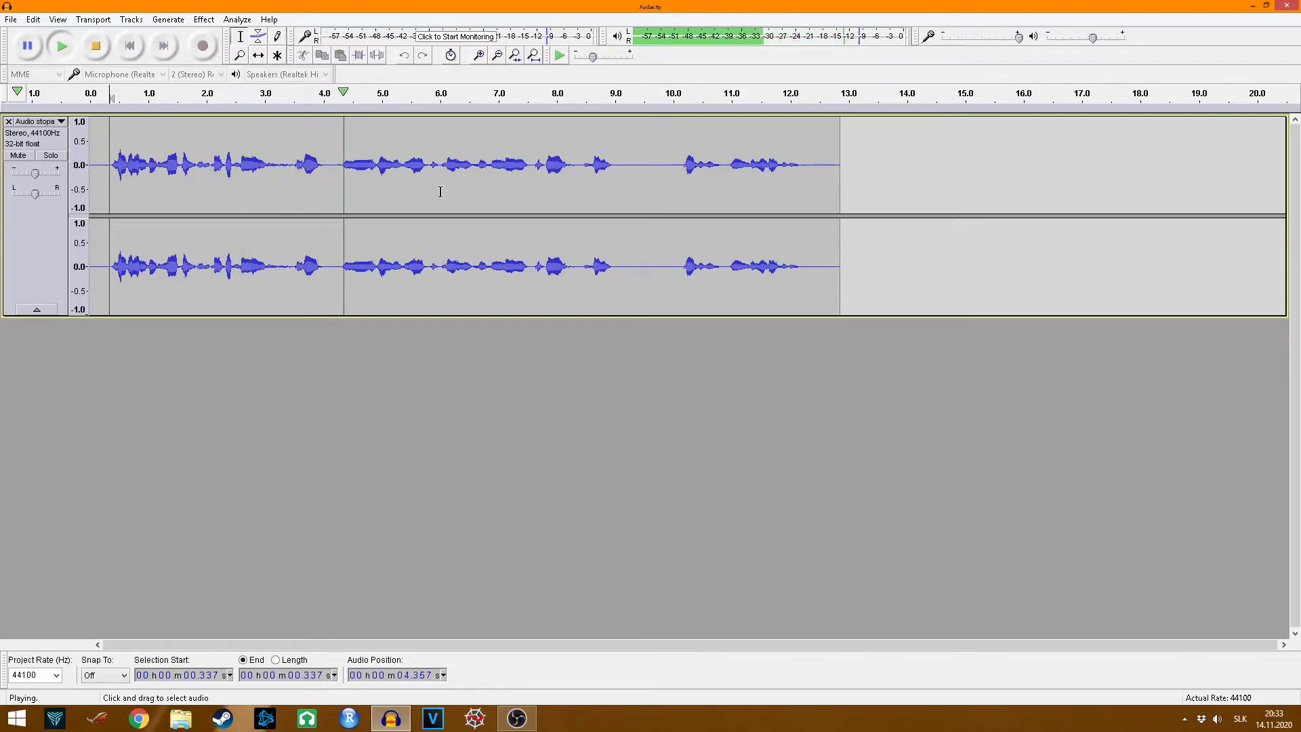
click(95, 46)
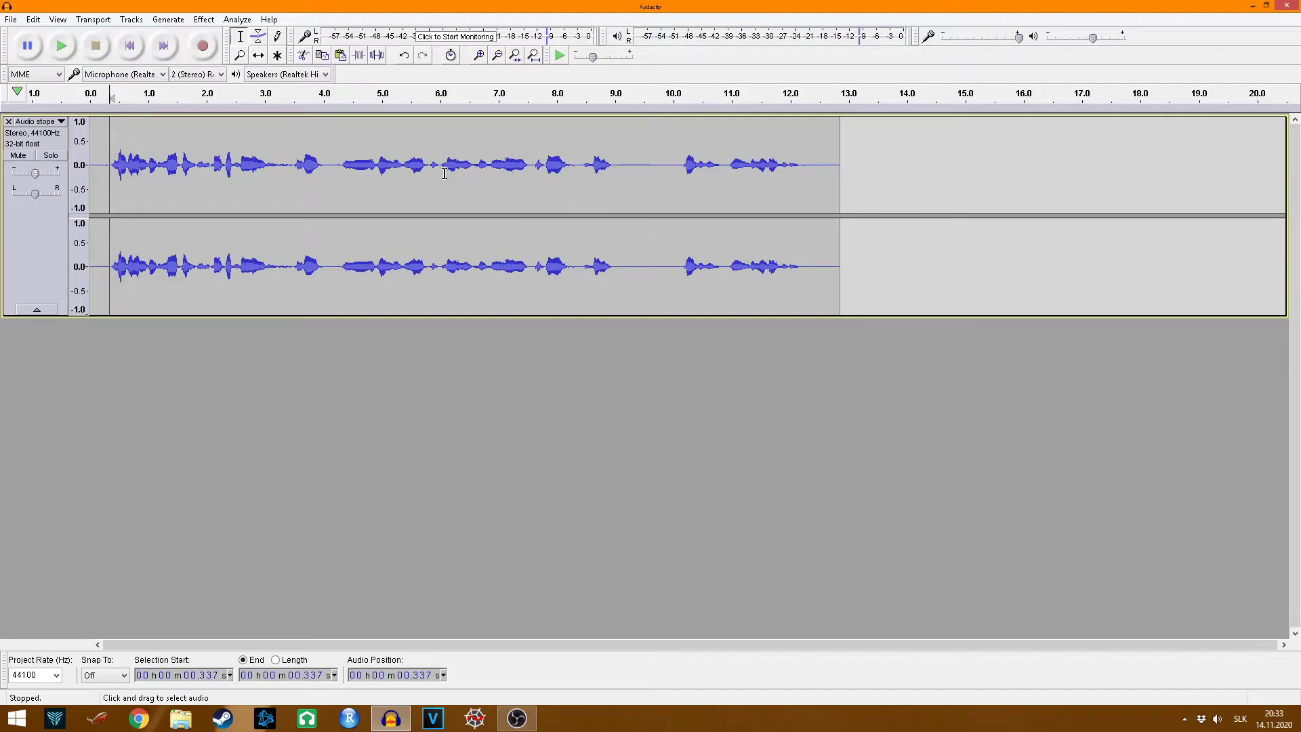
Delete the section of the recording between about 4.26 s and 4.93 s
drag(338, 165, 376, 174)
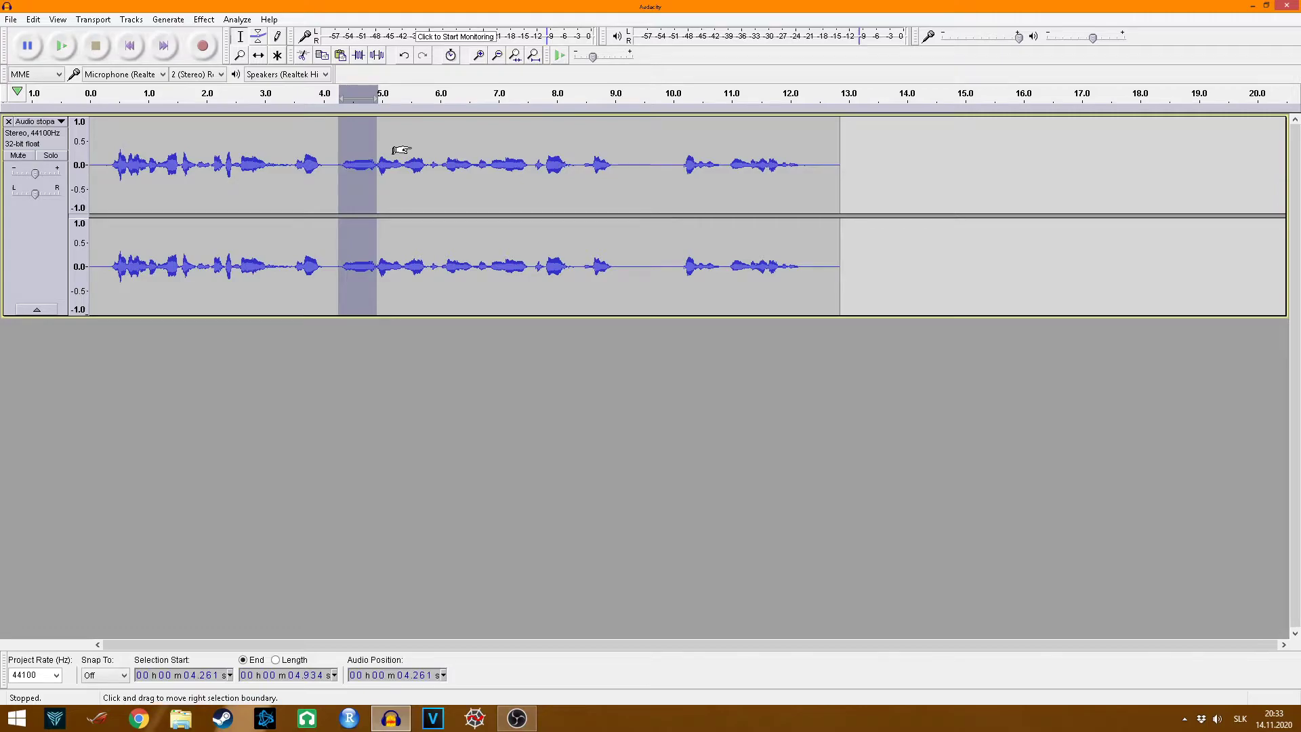
key(Delete)
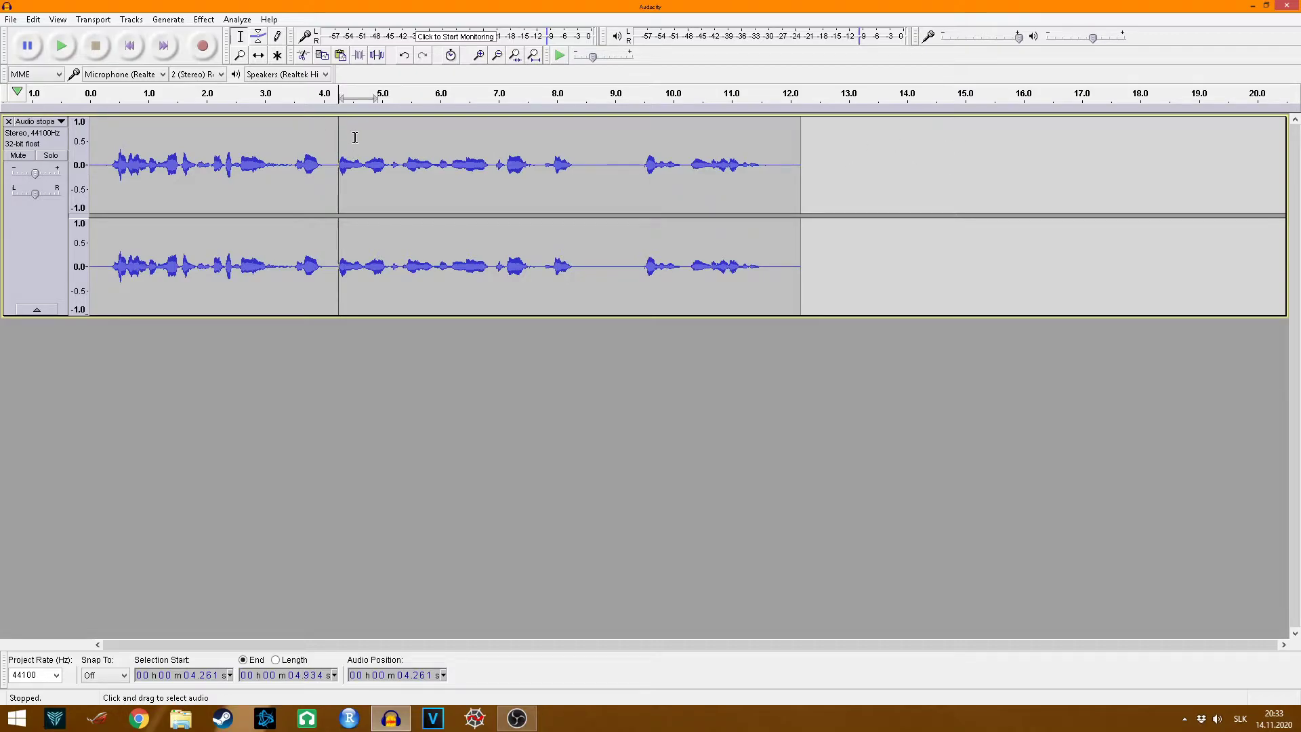
click(552, 173)
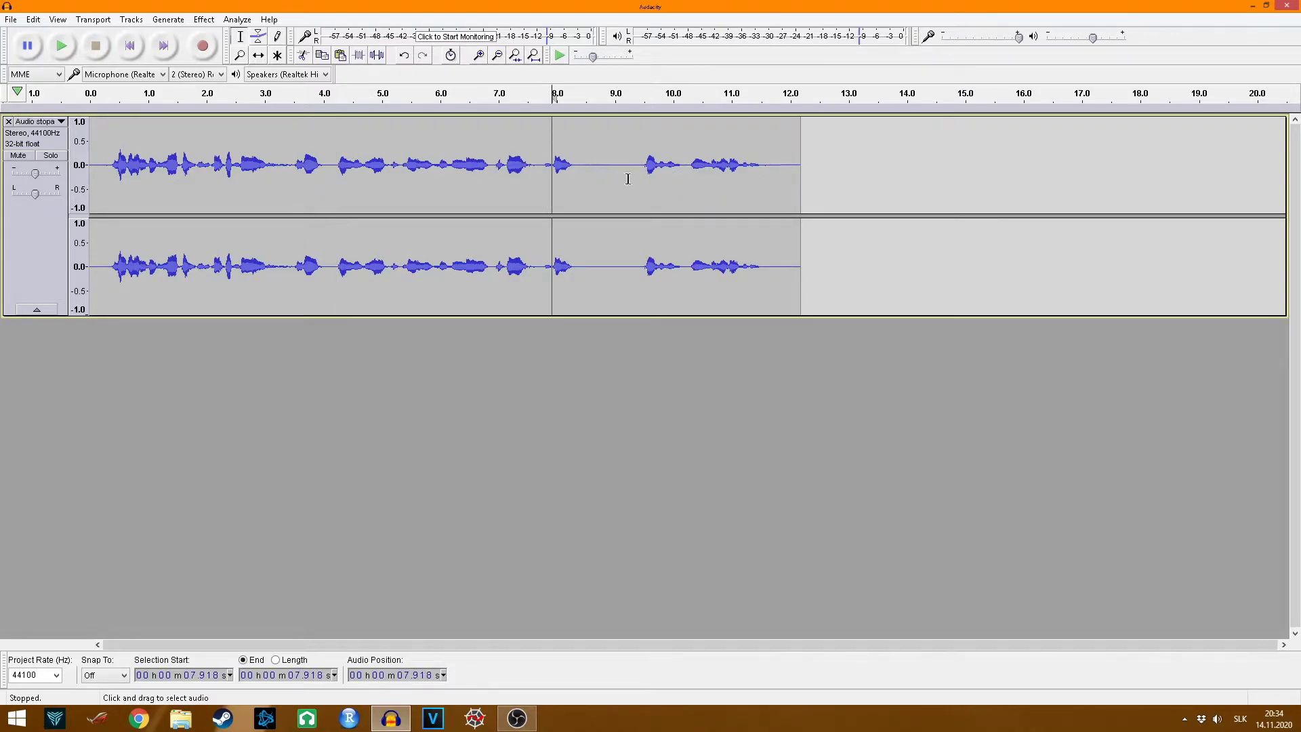
drag(643, 163, 762, 182)
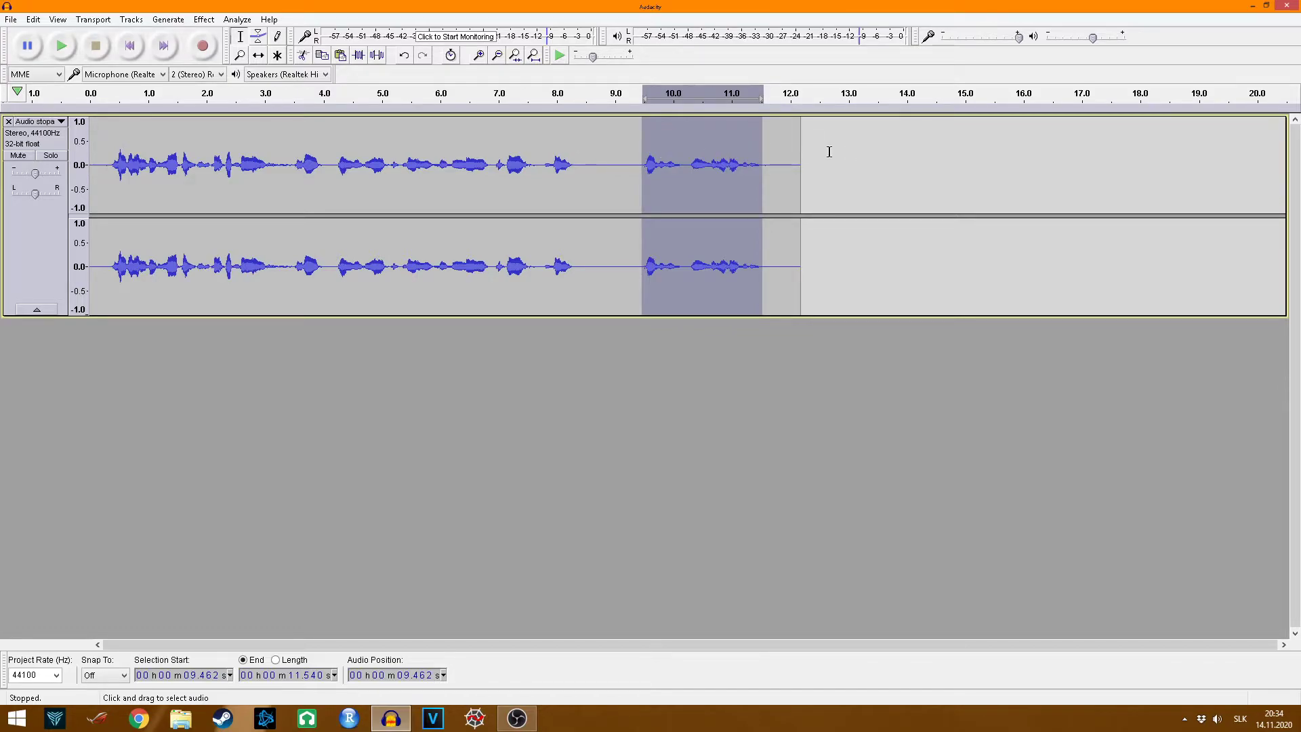
click(622, 146)
drag(641, 150, 765, 152)
drag(576, 152, 114, 150)
click(587, 163)
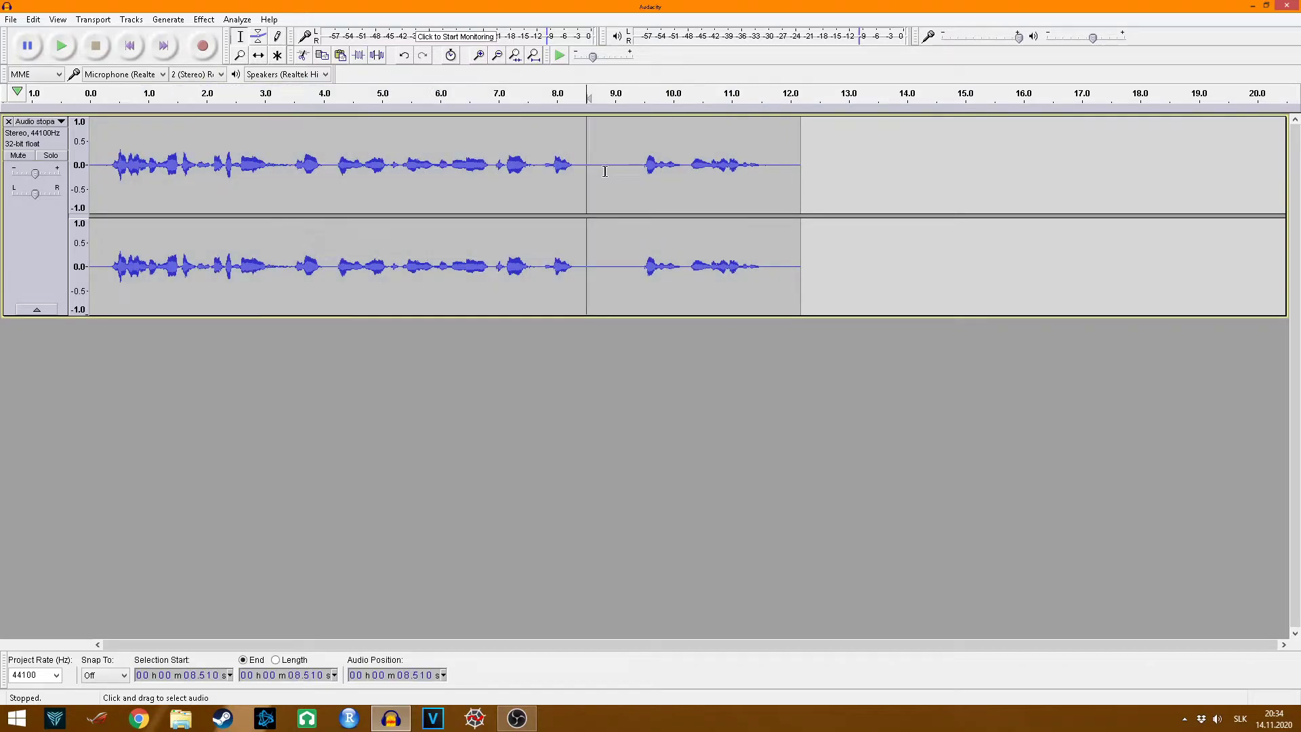
Split the recording into two clips by removing the silence between about 8.55 s and 9.02 s while leaving the gap open
drag(621, 159, 593, 166)
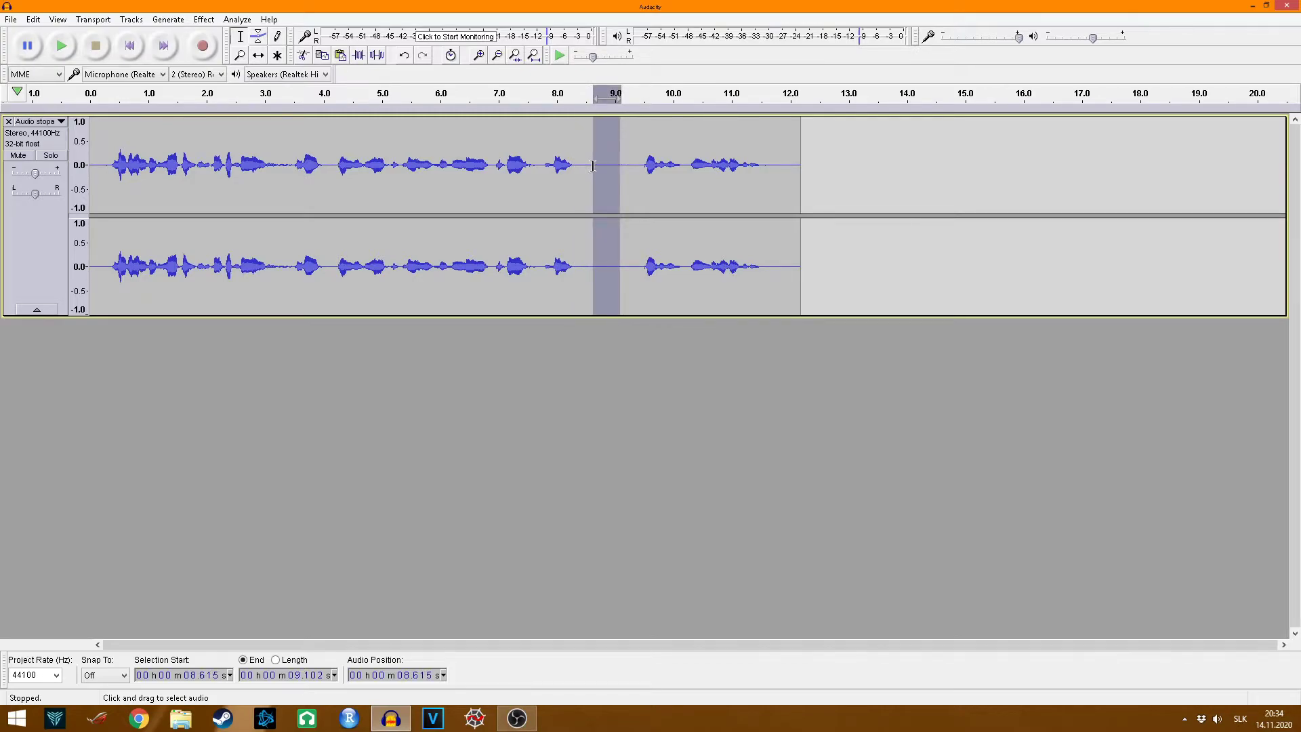
click(642, 158)
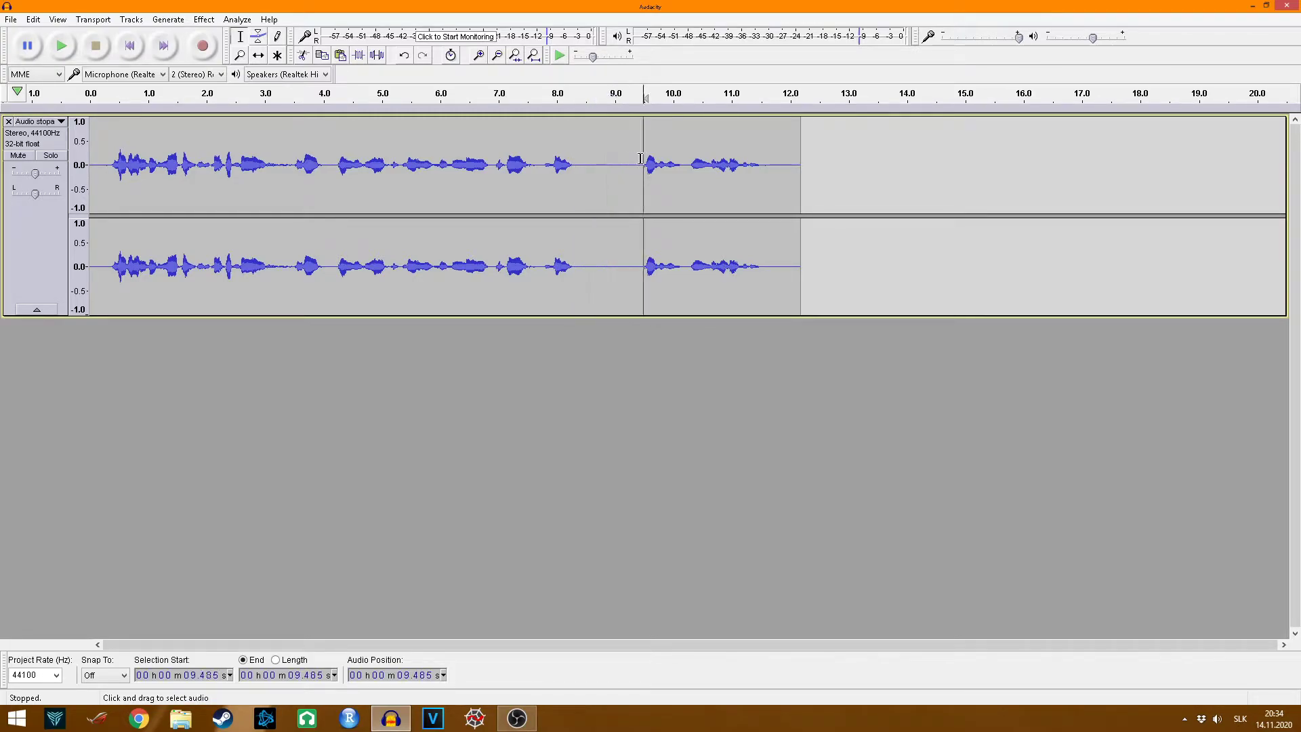
drag(640, 158, 590, 159)
click(606, 156)
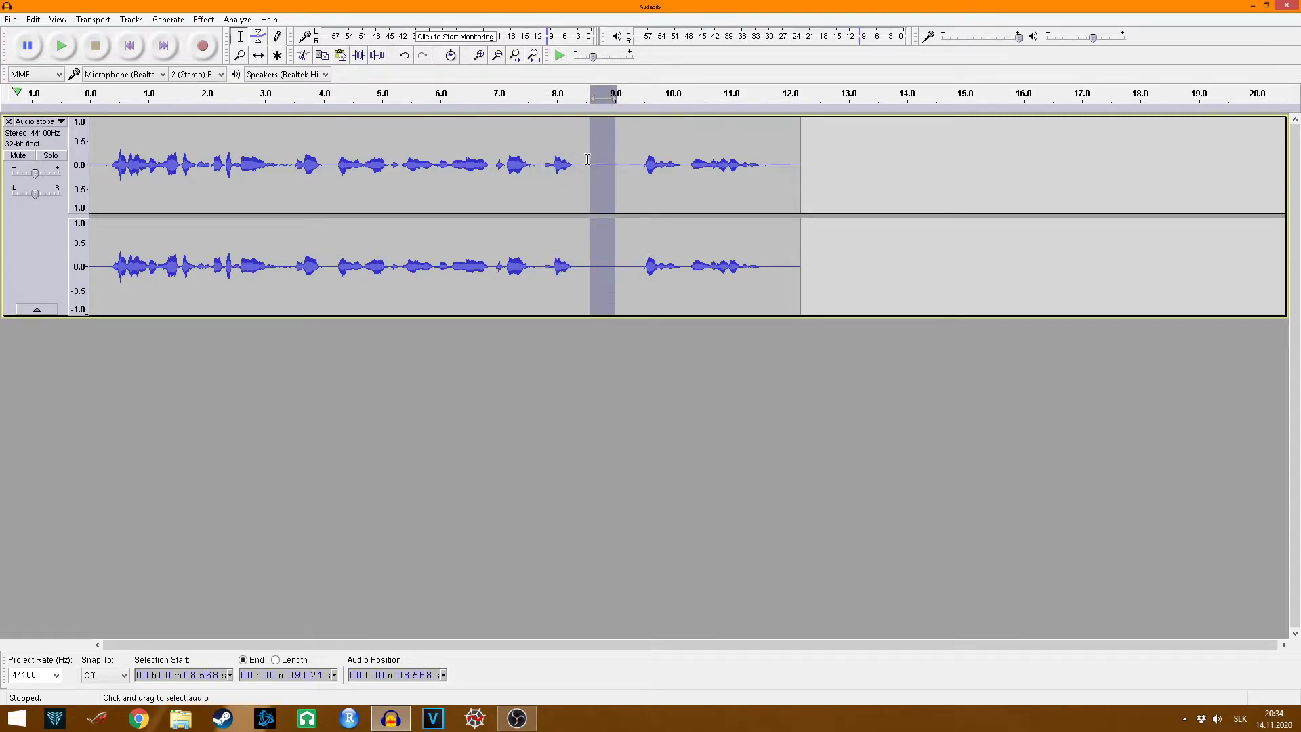
drag(596, 161, 594, 162)
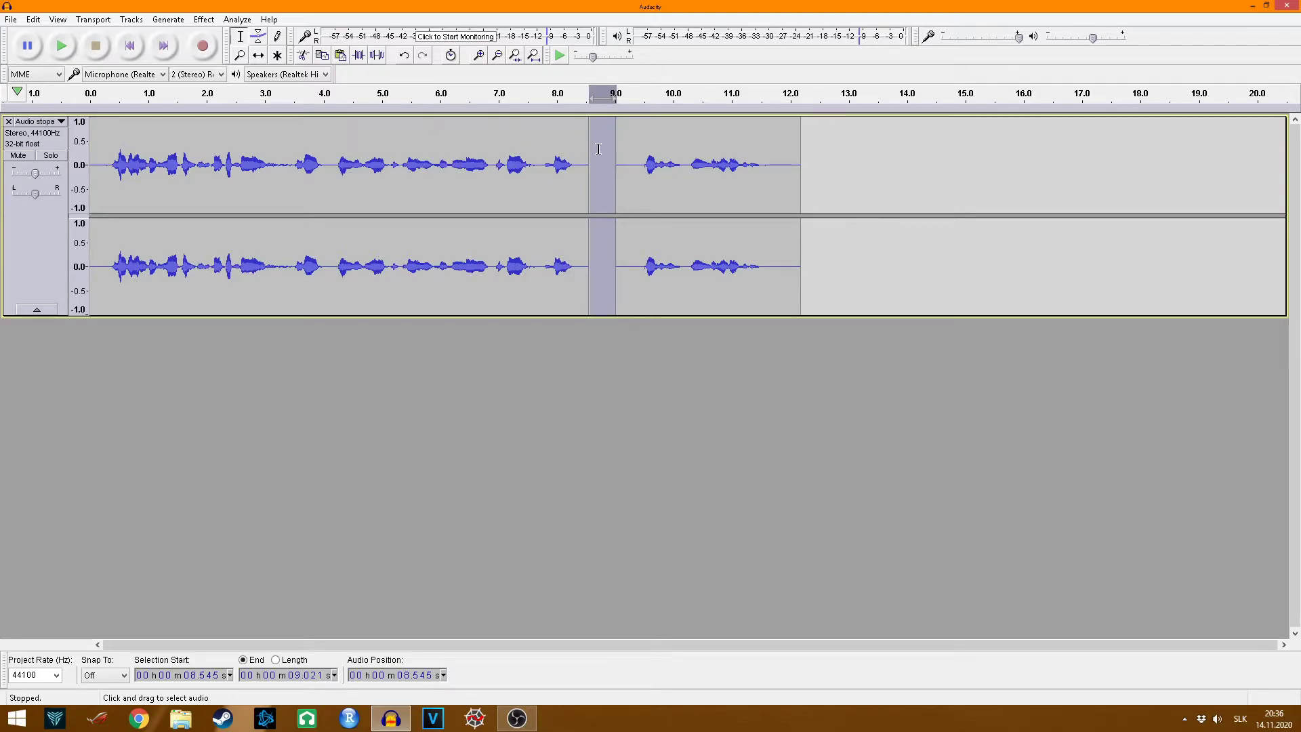
click(599, 149)
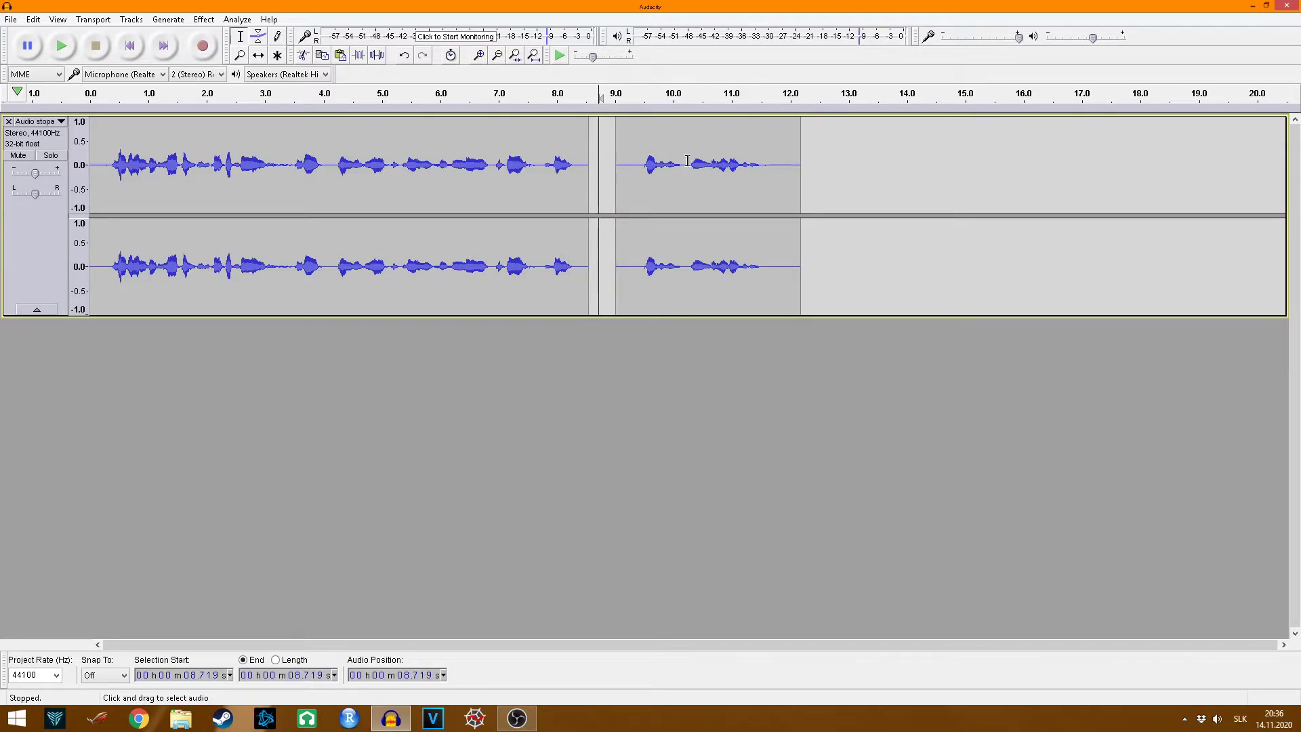
click(612, 164)
drag(616, 166, 588, 168)
click(707, 164)
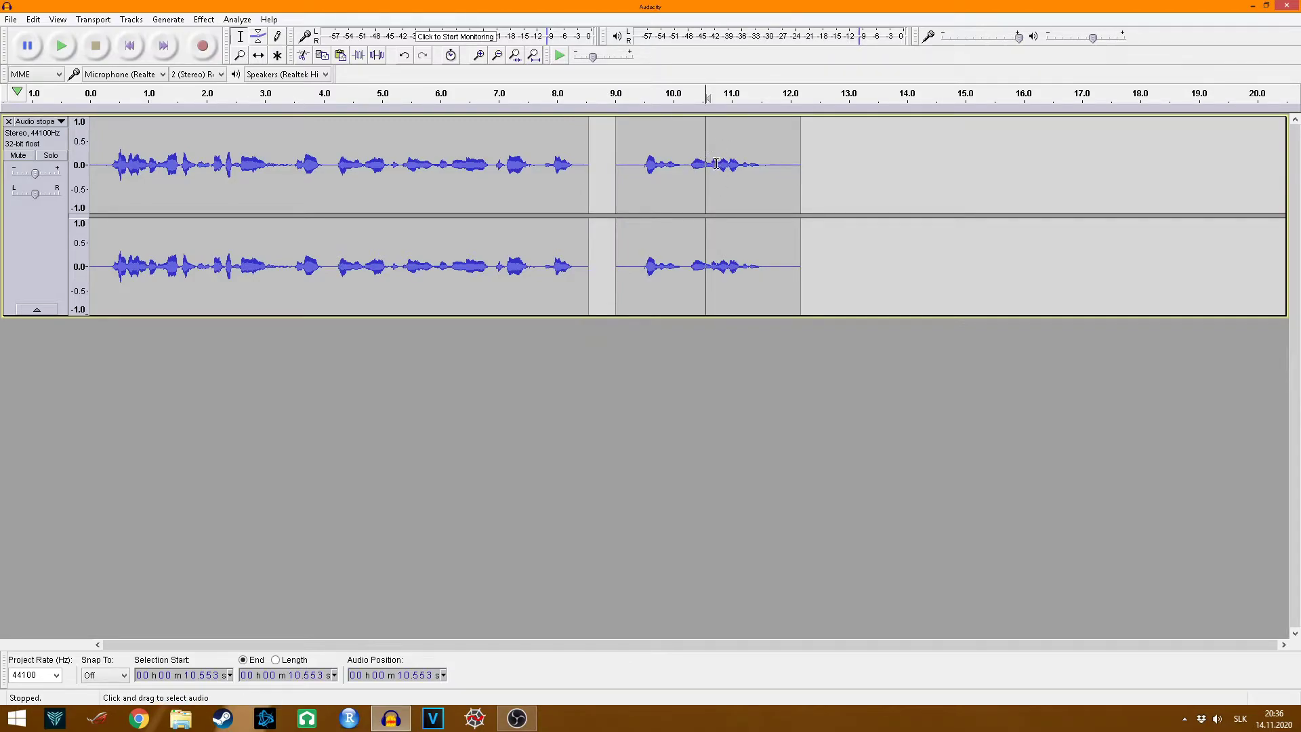
Shift the second clip later in time with the Time Shift Tool so it starts at about 11.4 s
click(259, 57)
drag(650, 151, 664, 151)
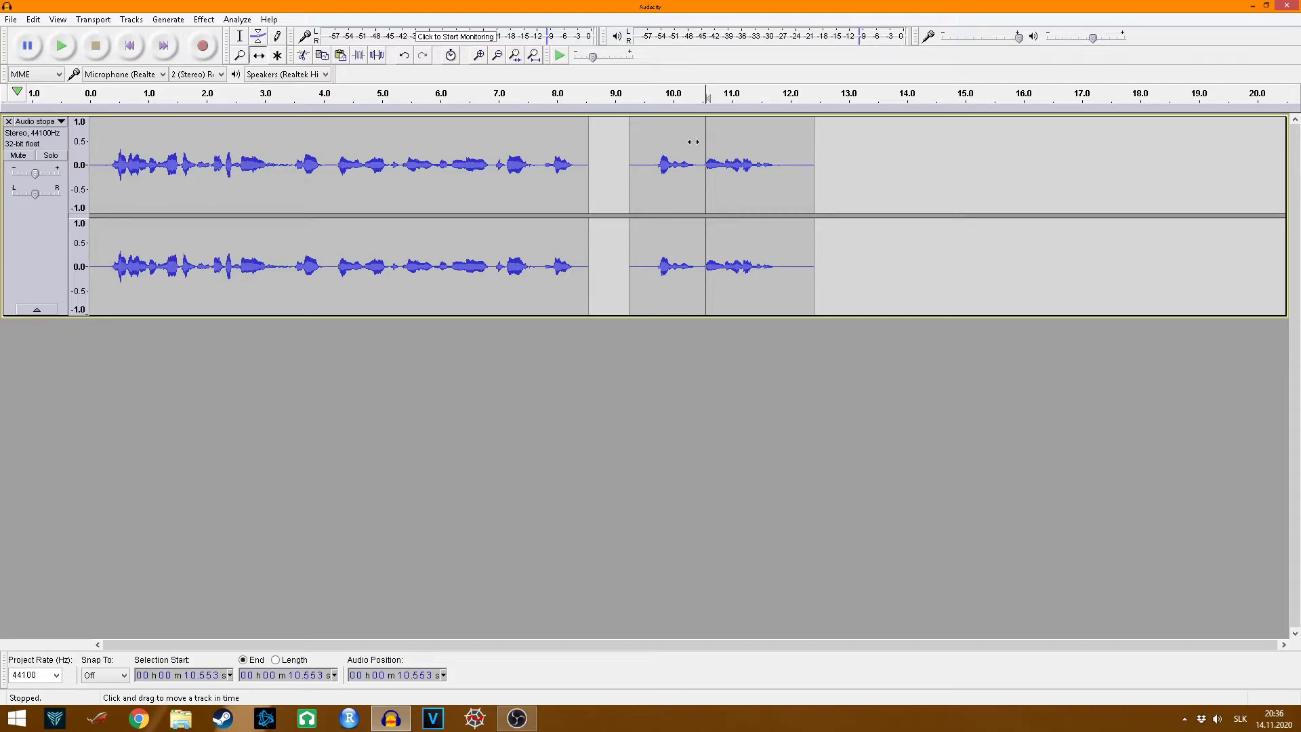
drag(668, 138, 798, 160)
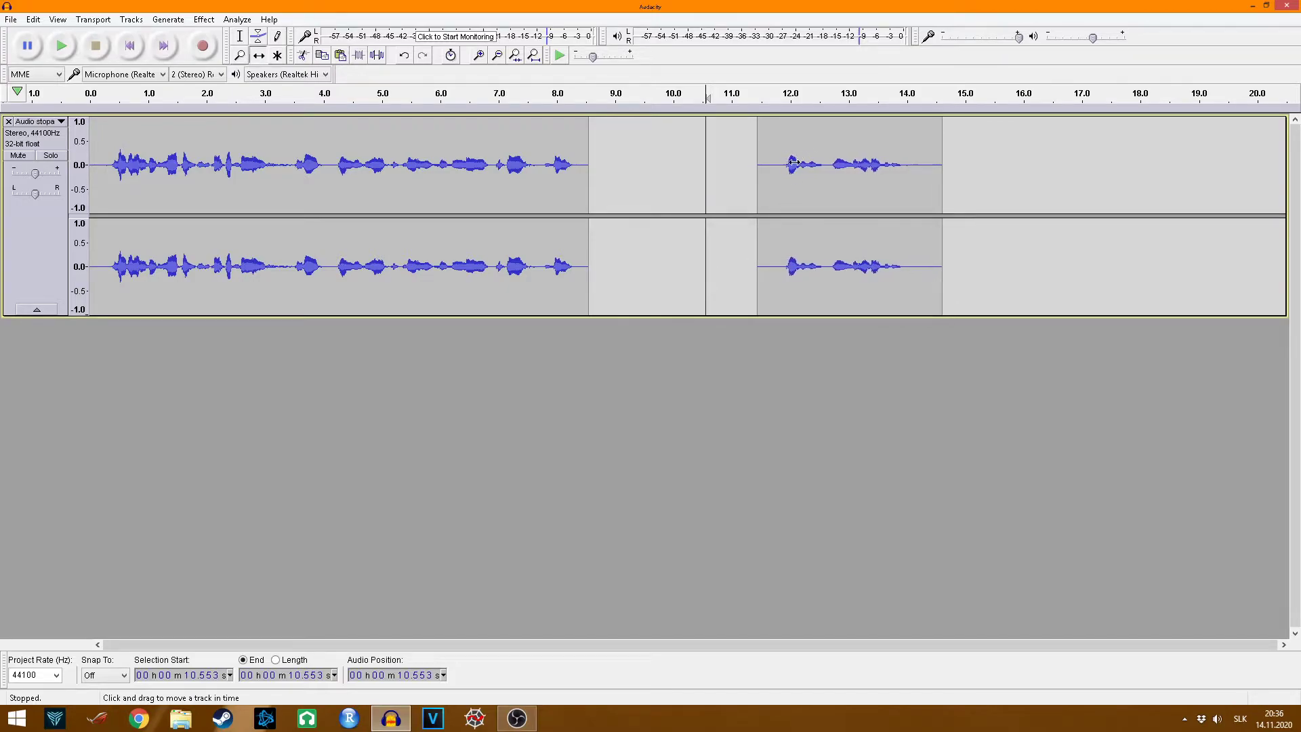
Return to the Selection Tool and place the cursor at the end of the track
key(F1)
key(End)
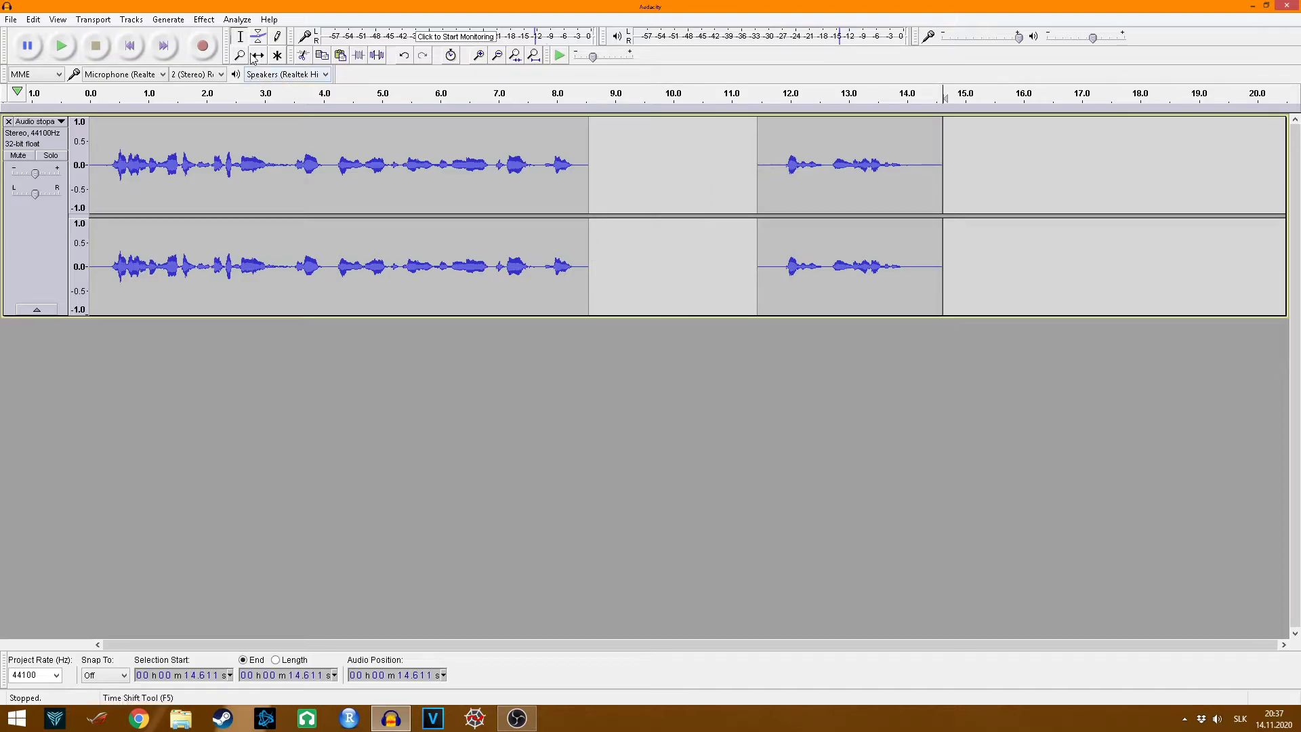
click(214, 46)
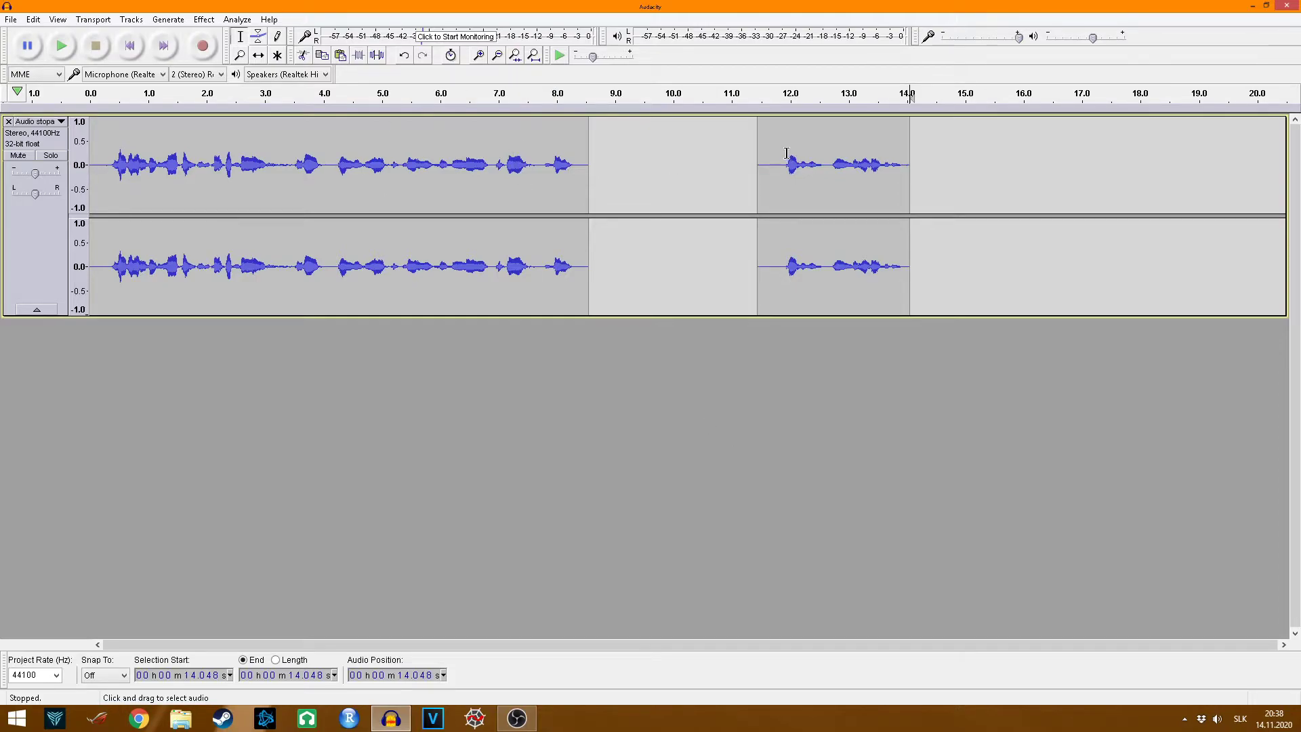
Append about 5 seconds of new recording to the end of the second clip
drag(787, 160, 908, 158)
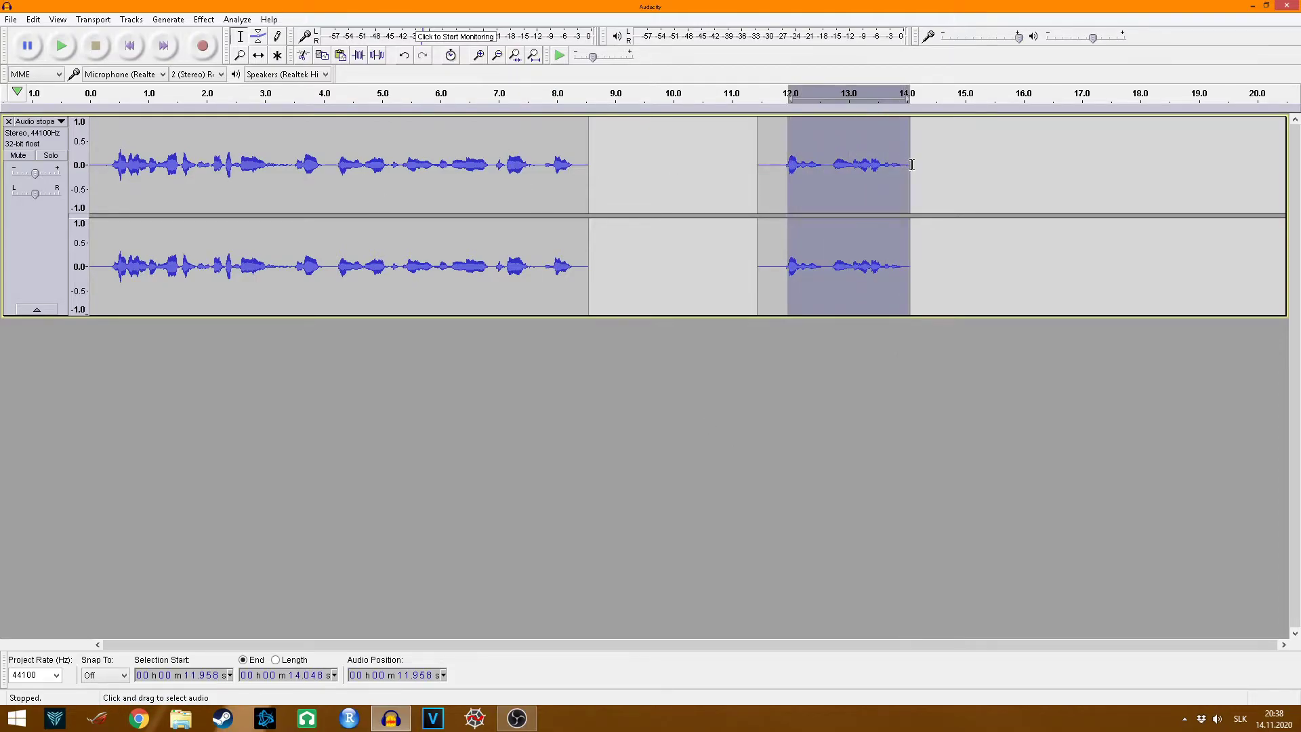
click(983, 149)
click(910, 150)
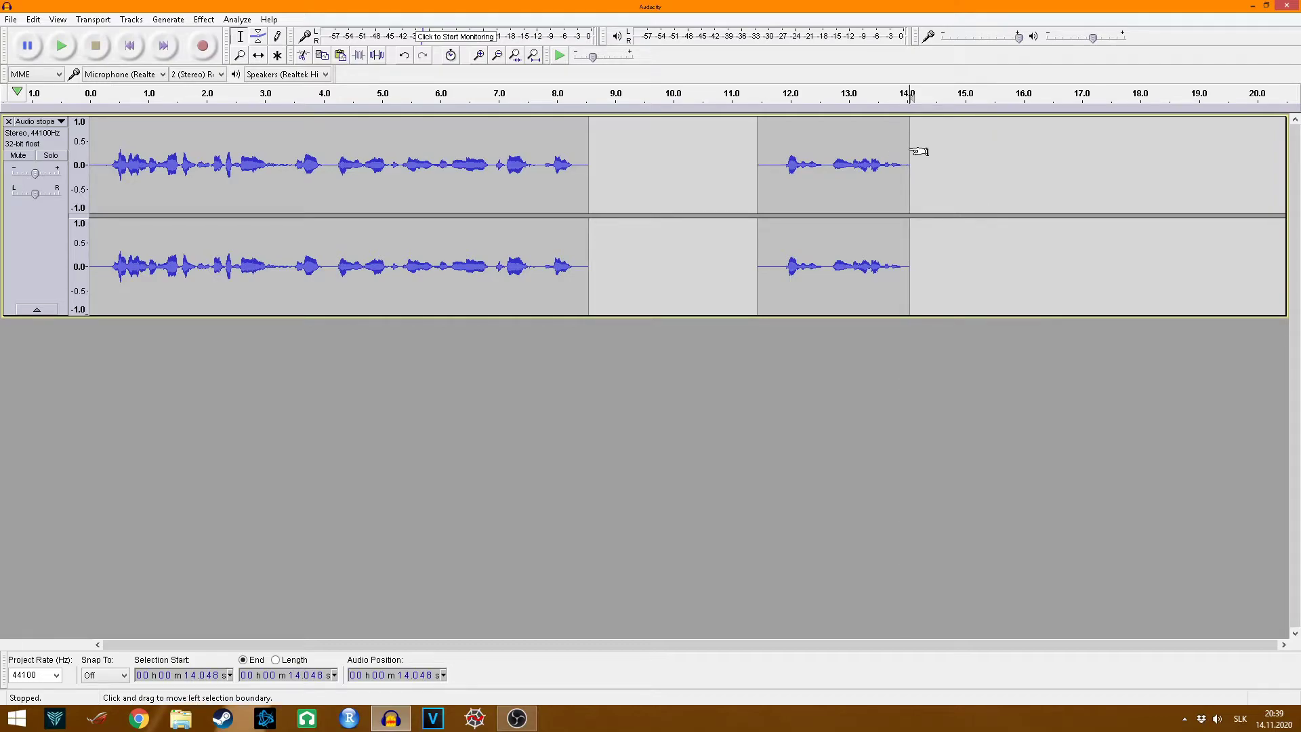
key(shift)
key(shift+r)
click(888, 162)
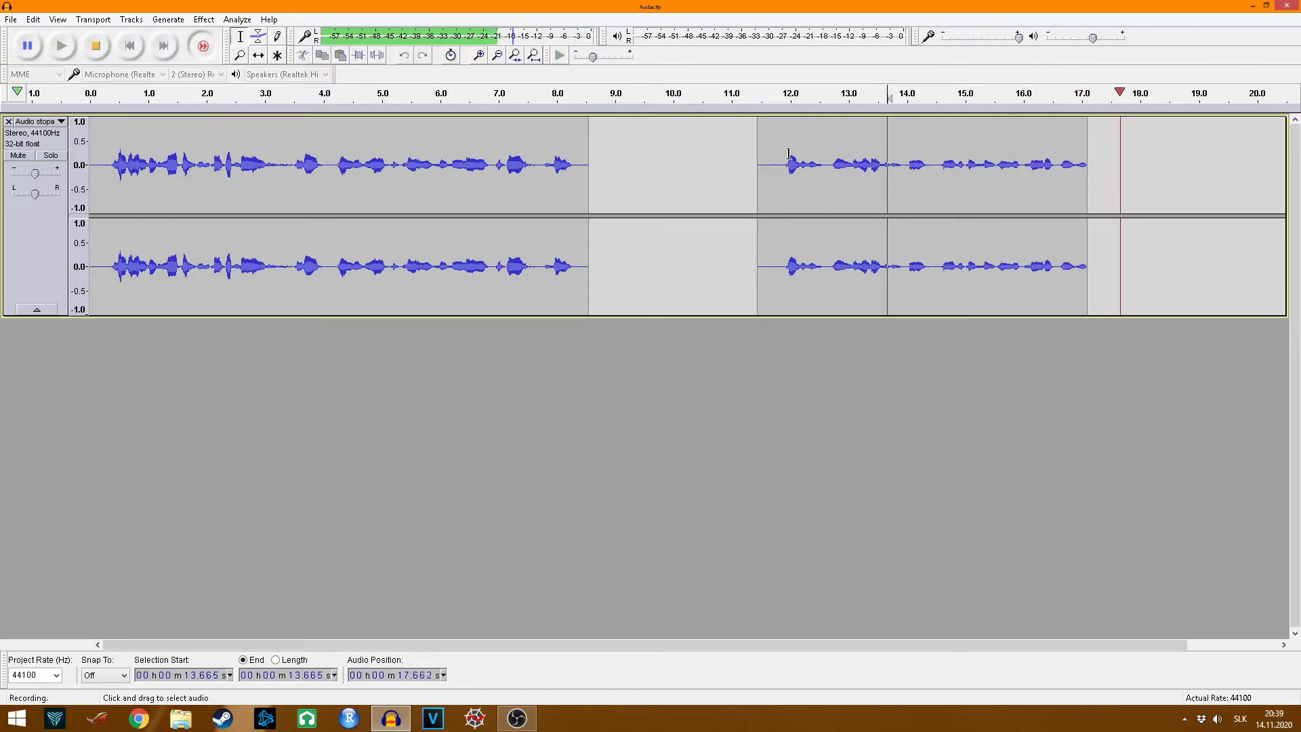
key(space)
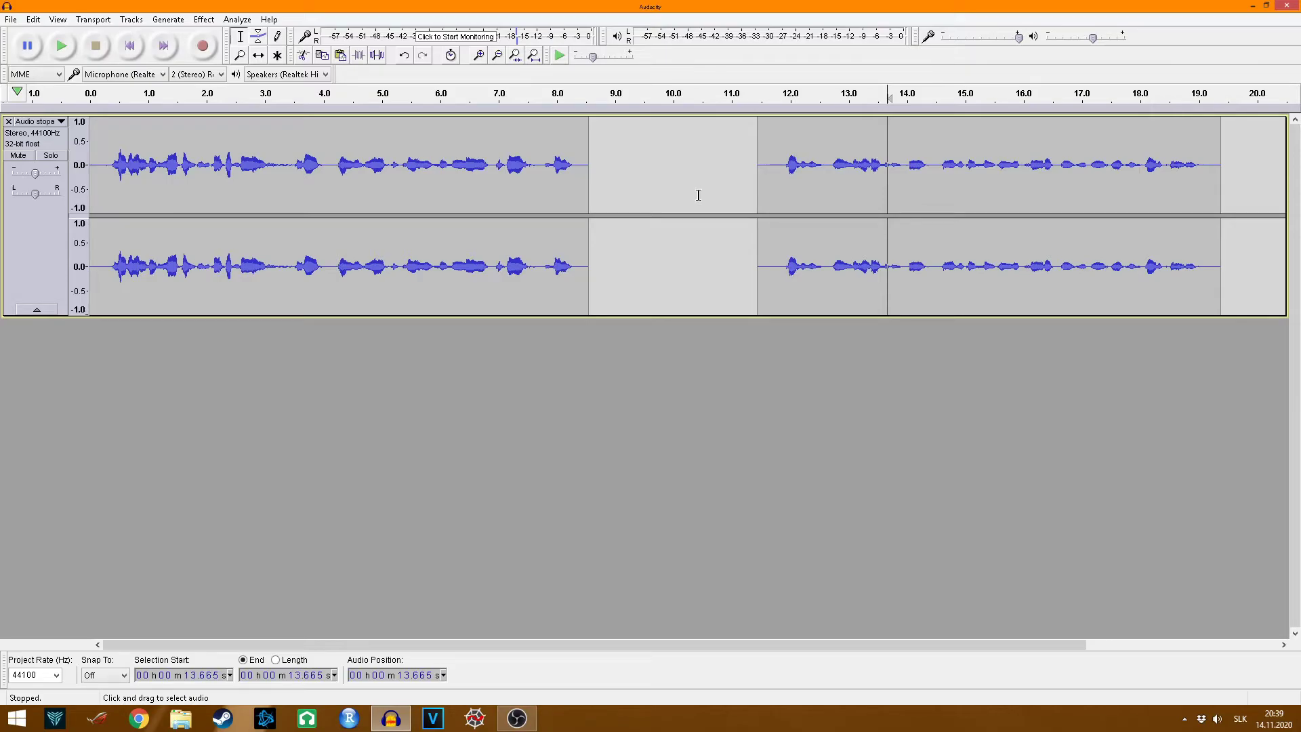
Play back the edited track from about 0.37 s
click(115, 156)
click(111, 151)
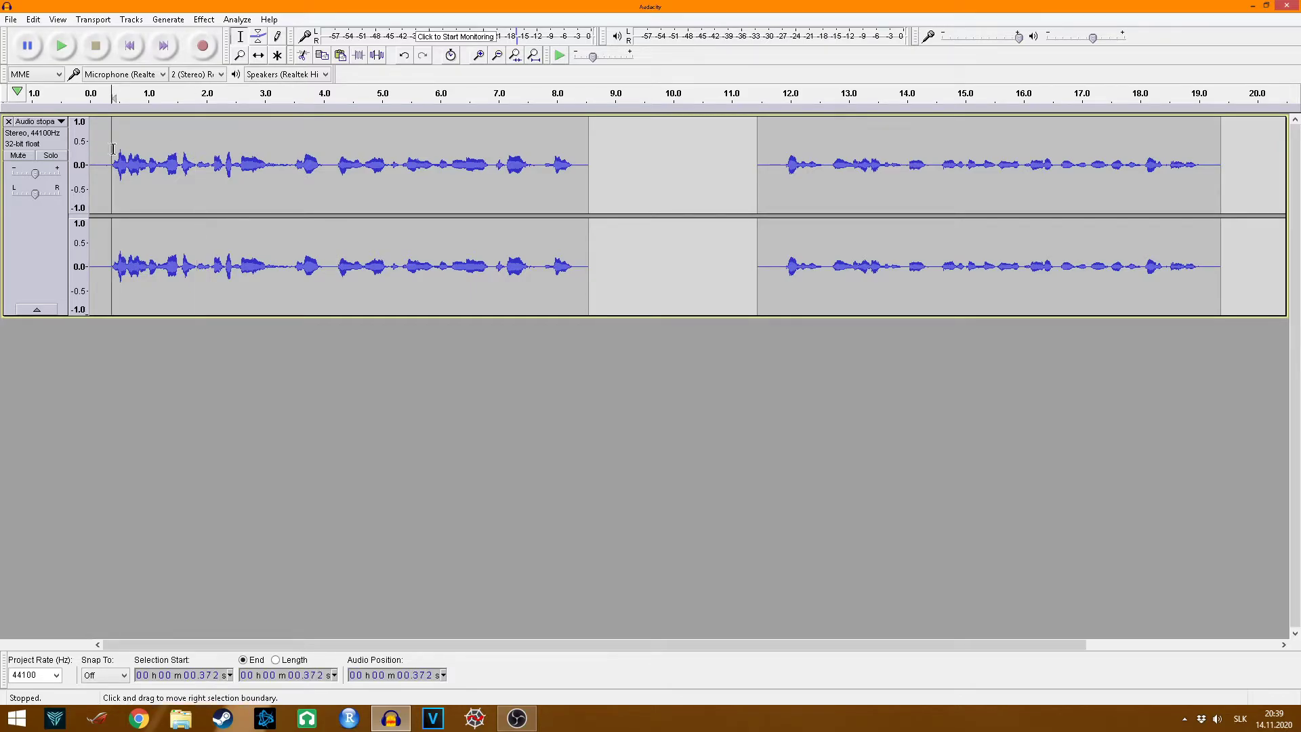
click(67, 50)
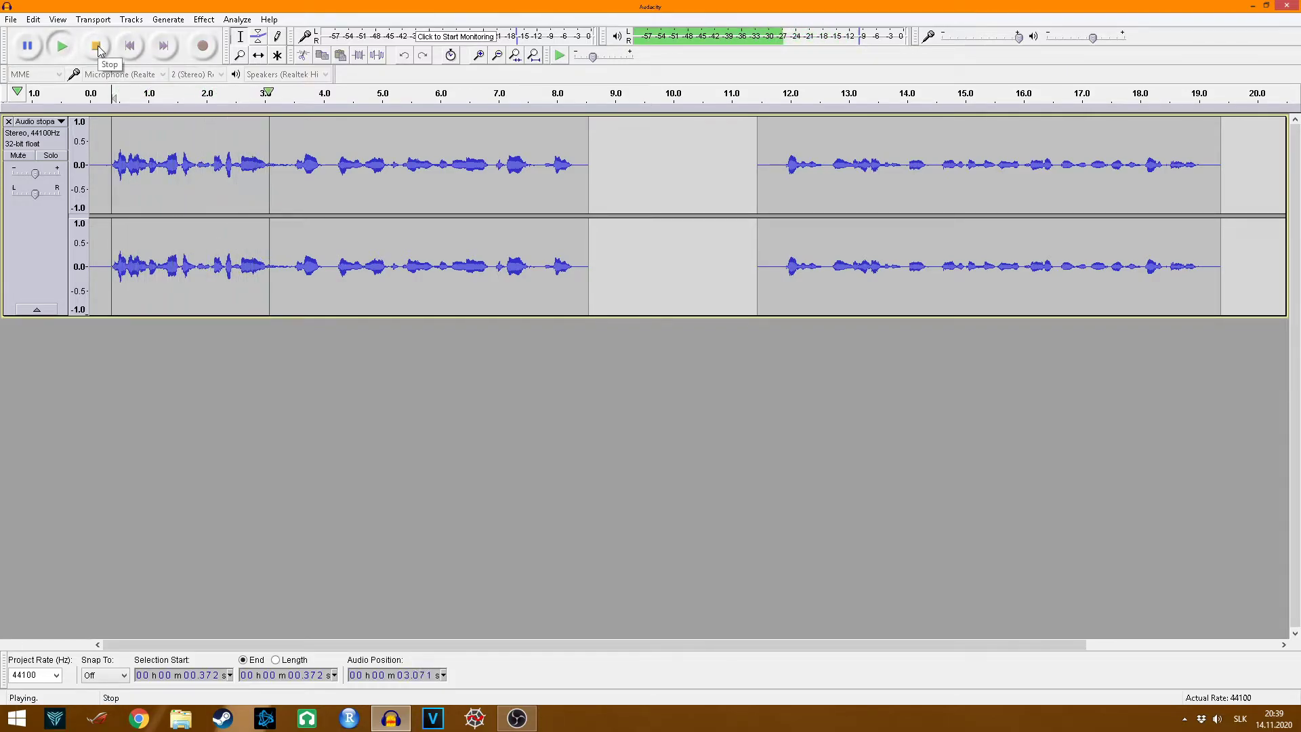
Stop the playback, and listen to the beginning of the first clip again from about 0.3 s
click(97, 47)
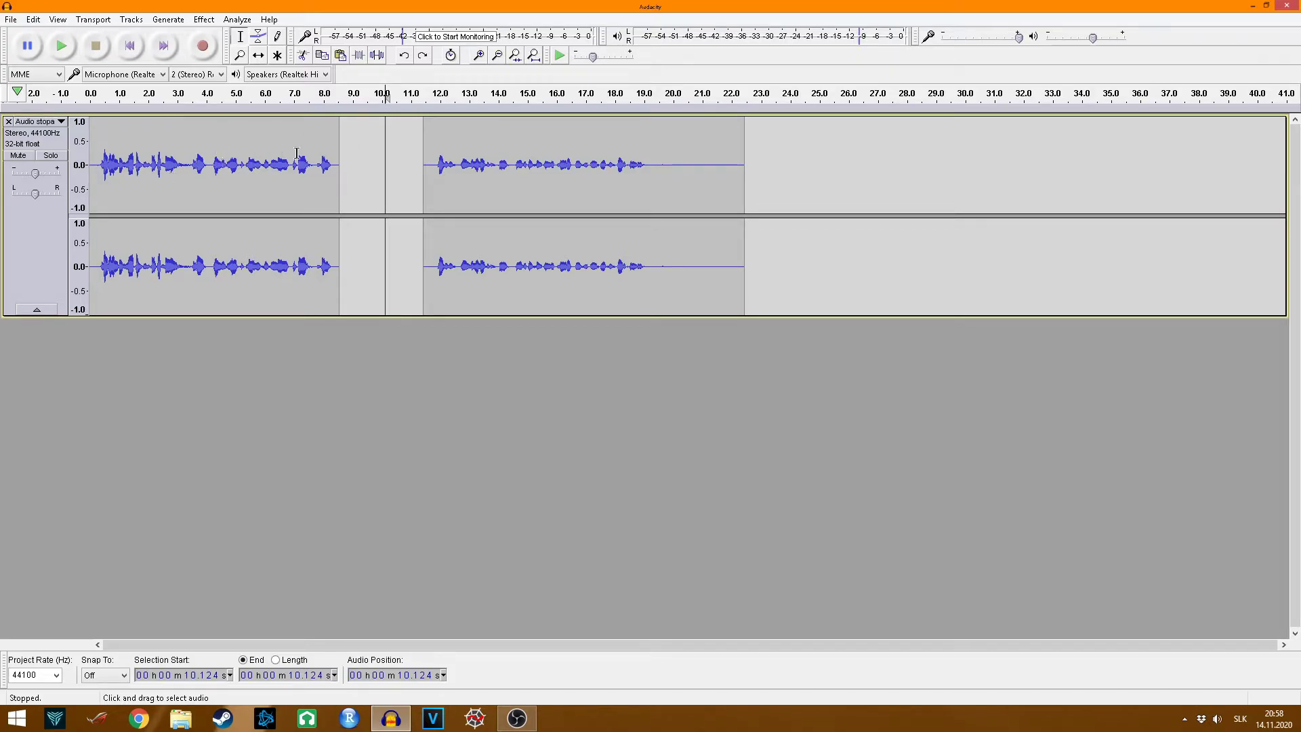
click(100, 165)
key(space)
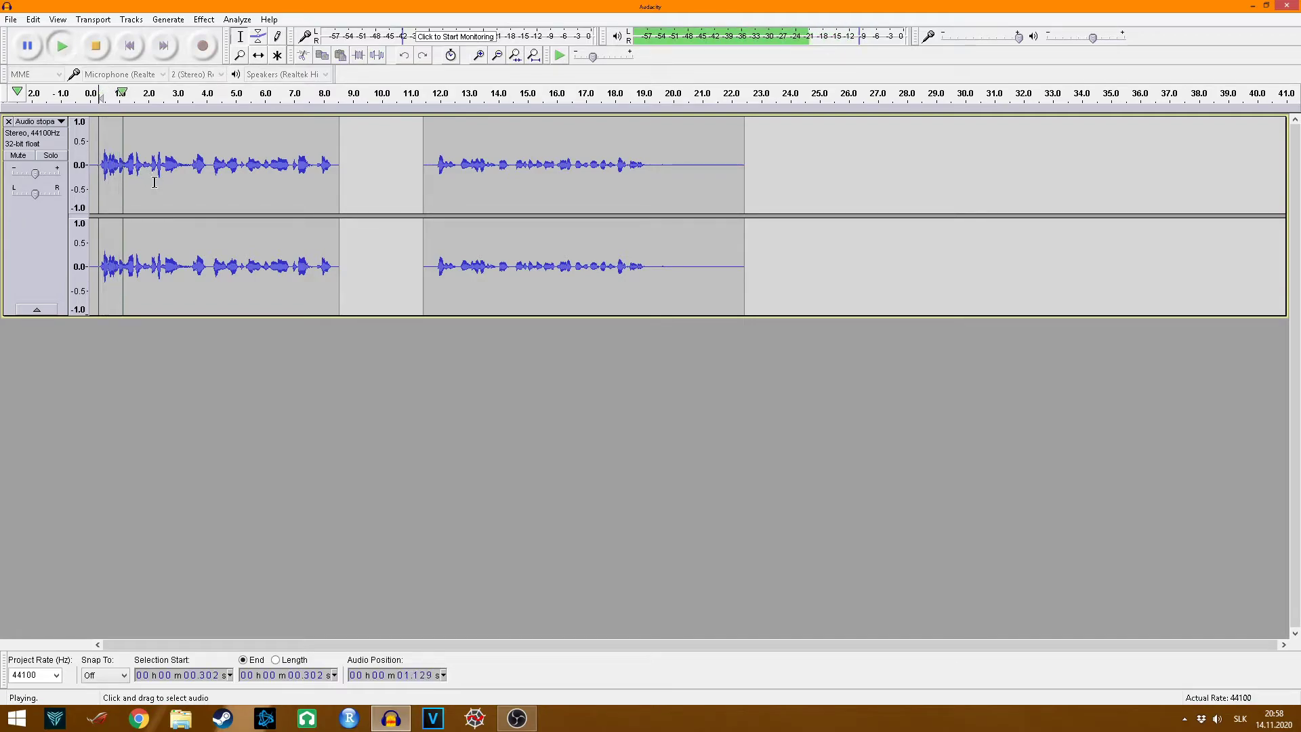
key(space)
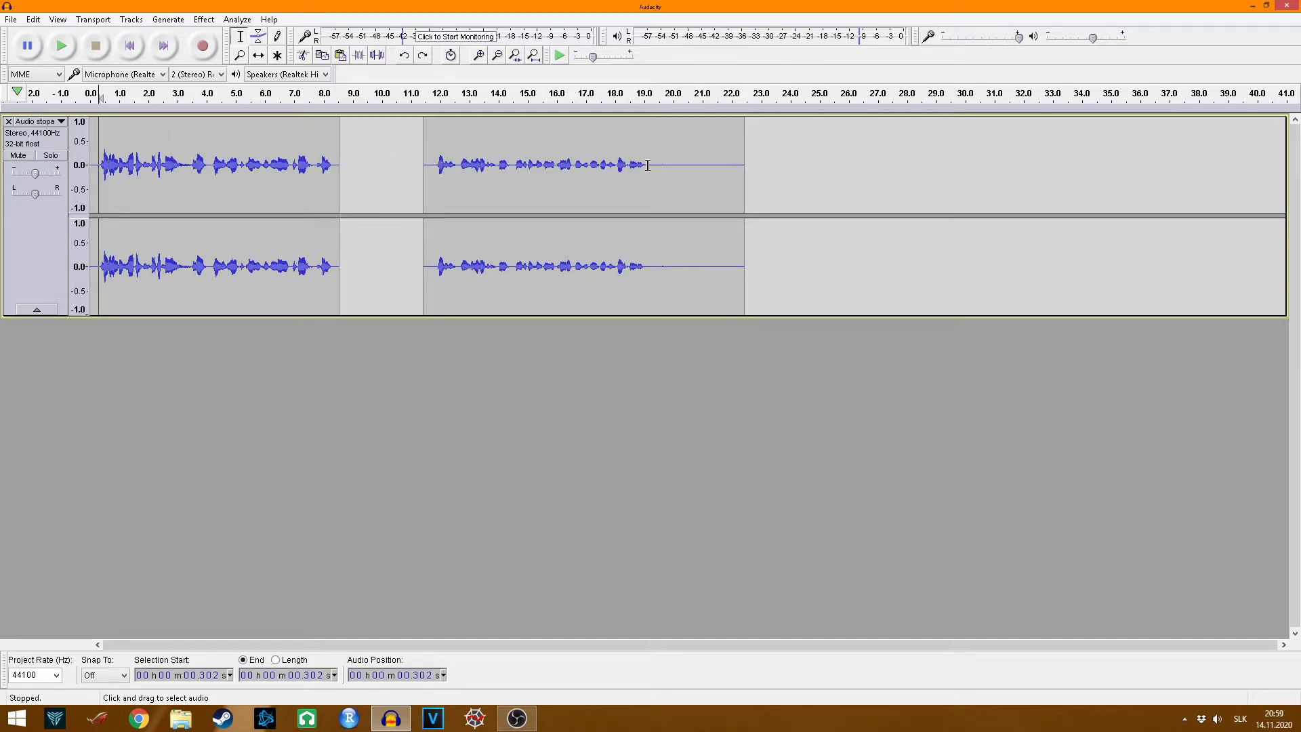
Capture a noise profile with Noise Reduction from the silent tail of the second clip, about 19.2 s to 22.4 s
drag(644, 166, 744, 166)
click(676, 165)
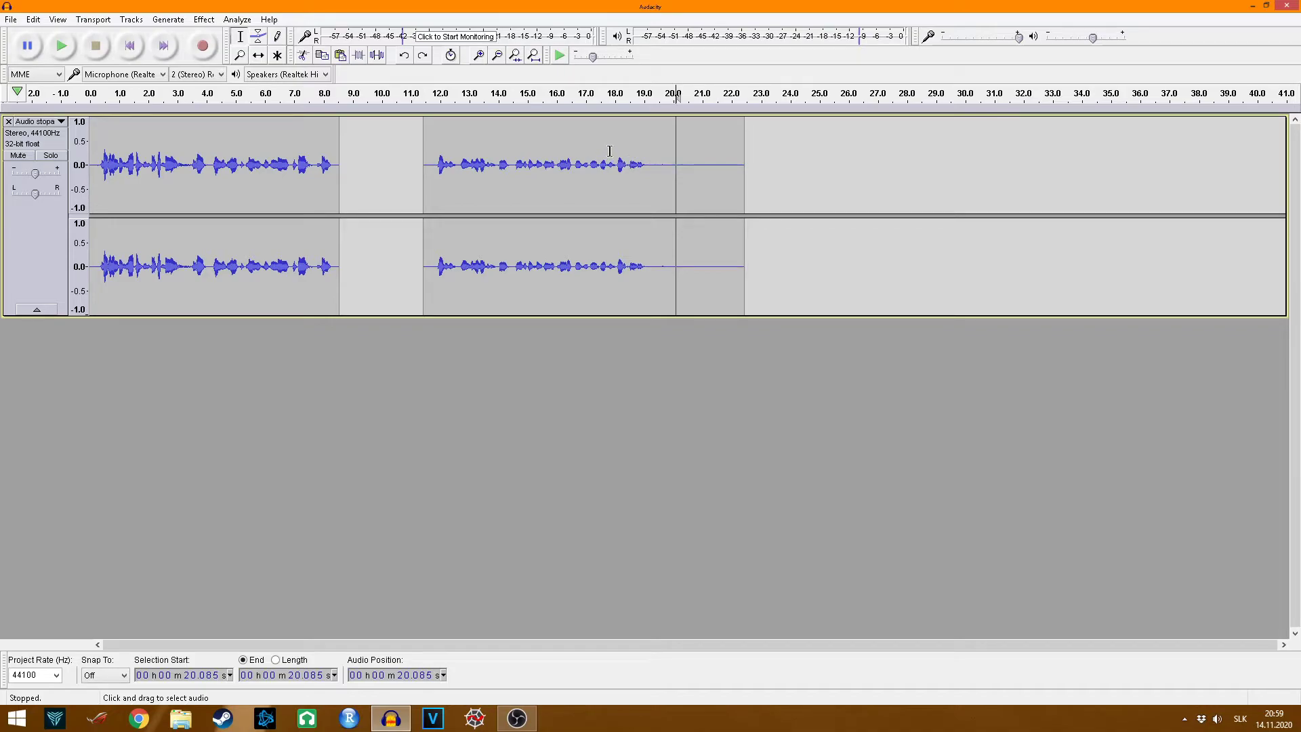
drag(650, 166, 741, 166)
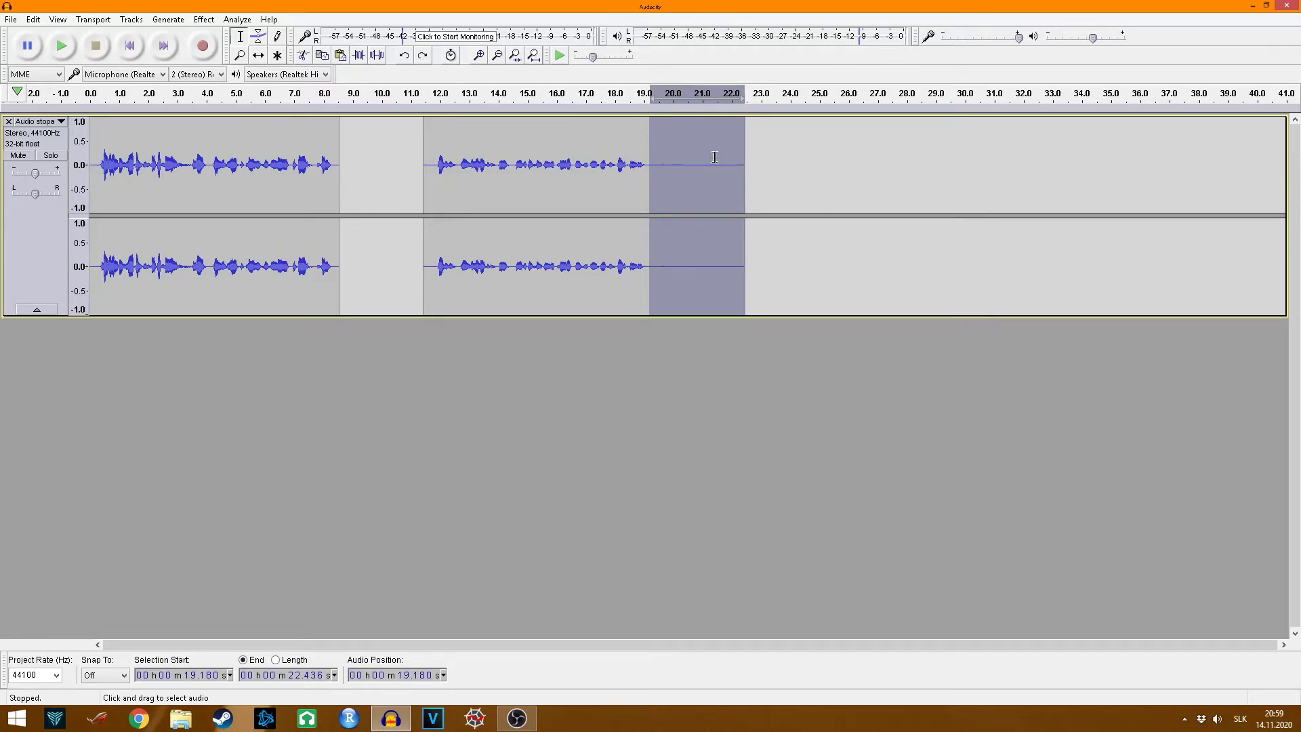
click(204, 21)
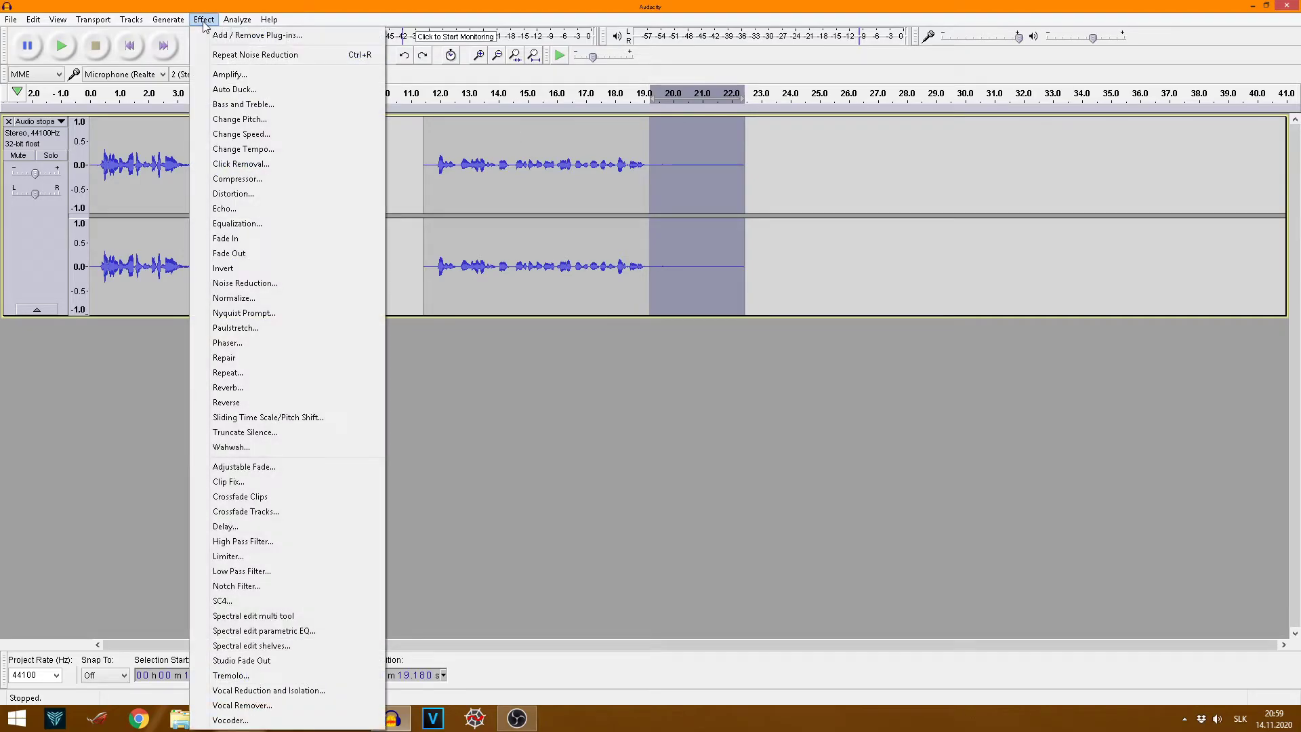
click(258, 285)
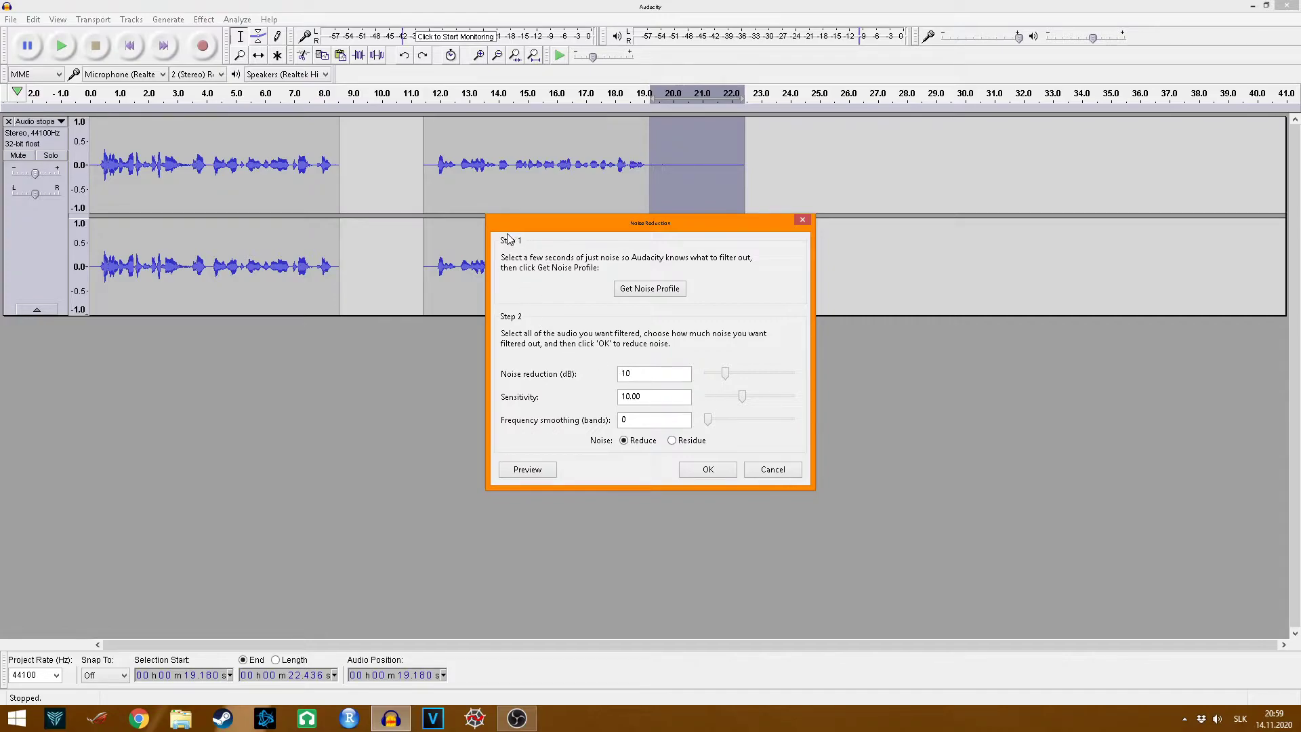
click(639, 291)
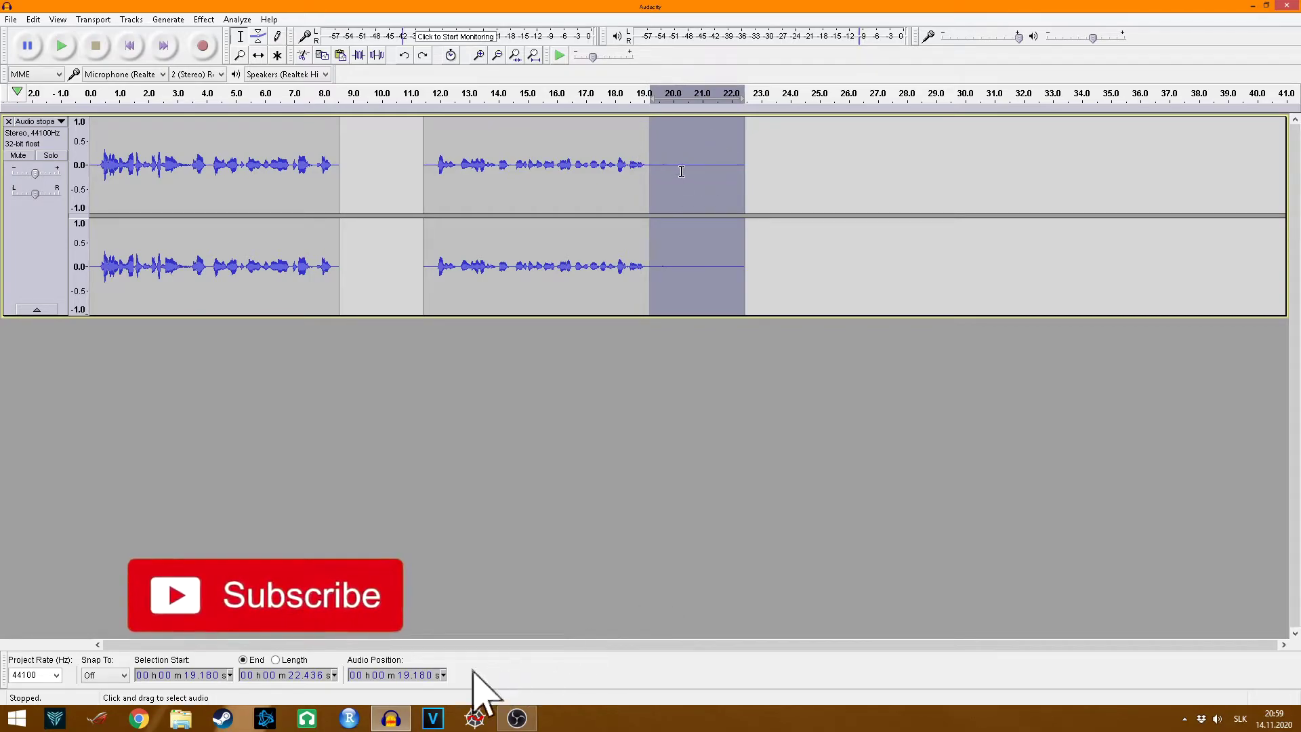
Select the whole track and apply Noise Reduction to it with the captured noise profile
key(ctrl+a)
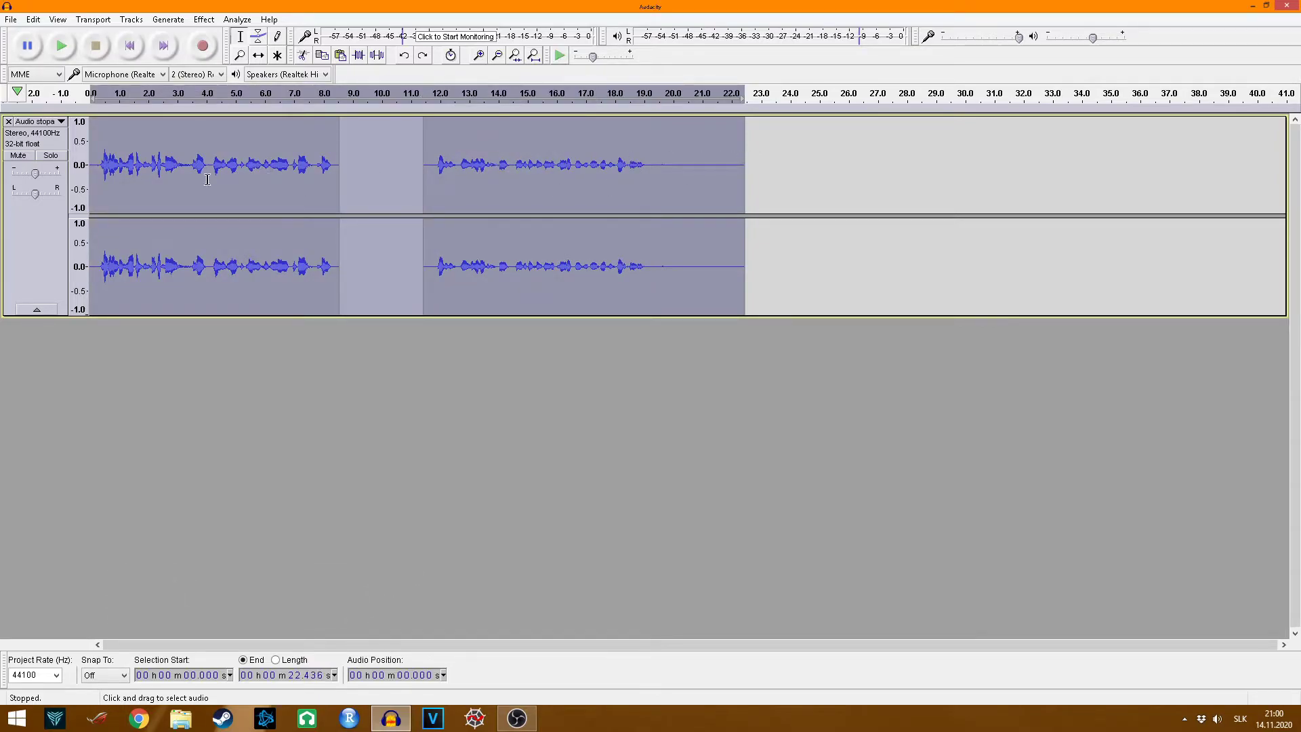
click(210, 26)
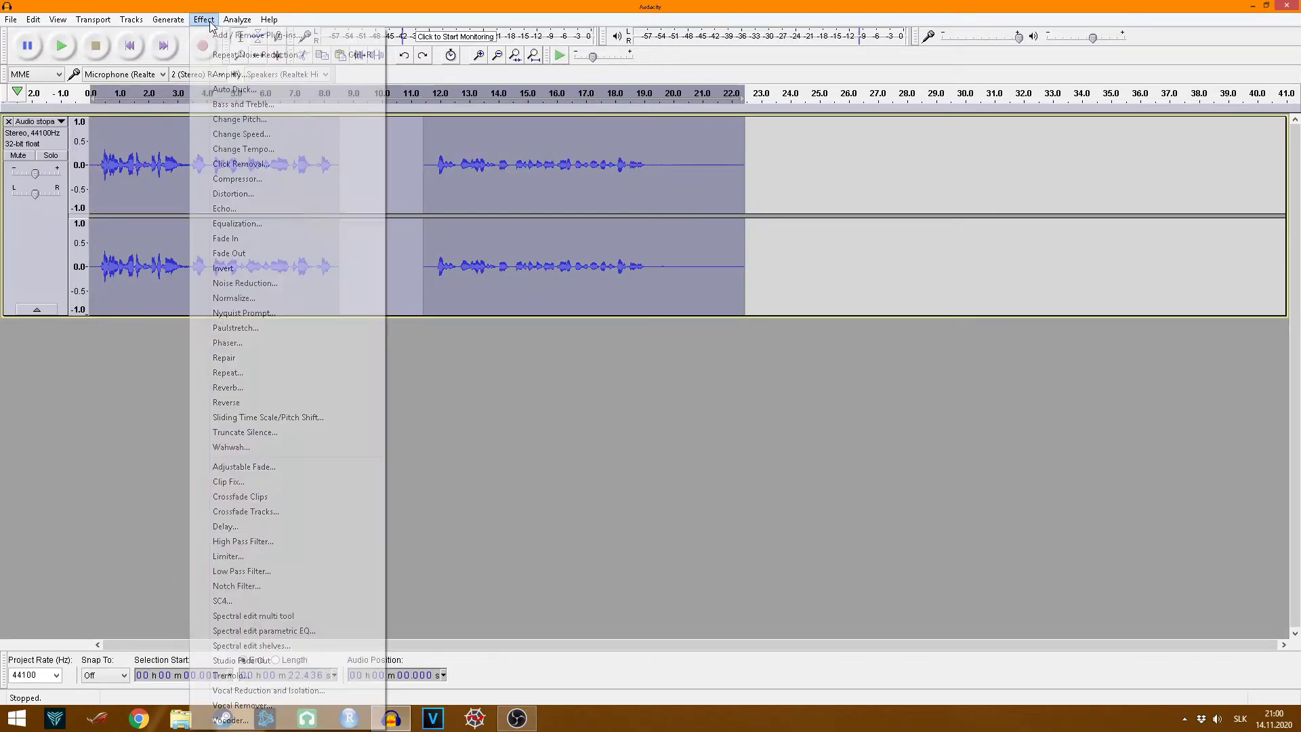
click(232, 57)
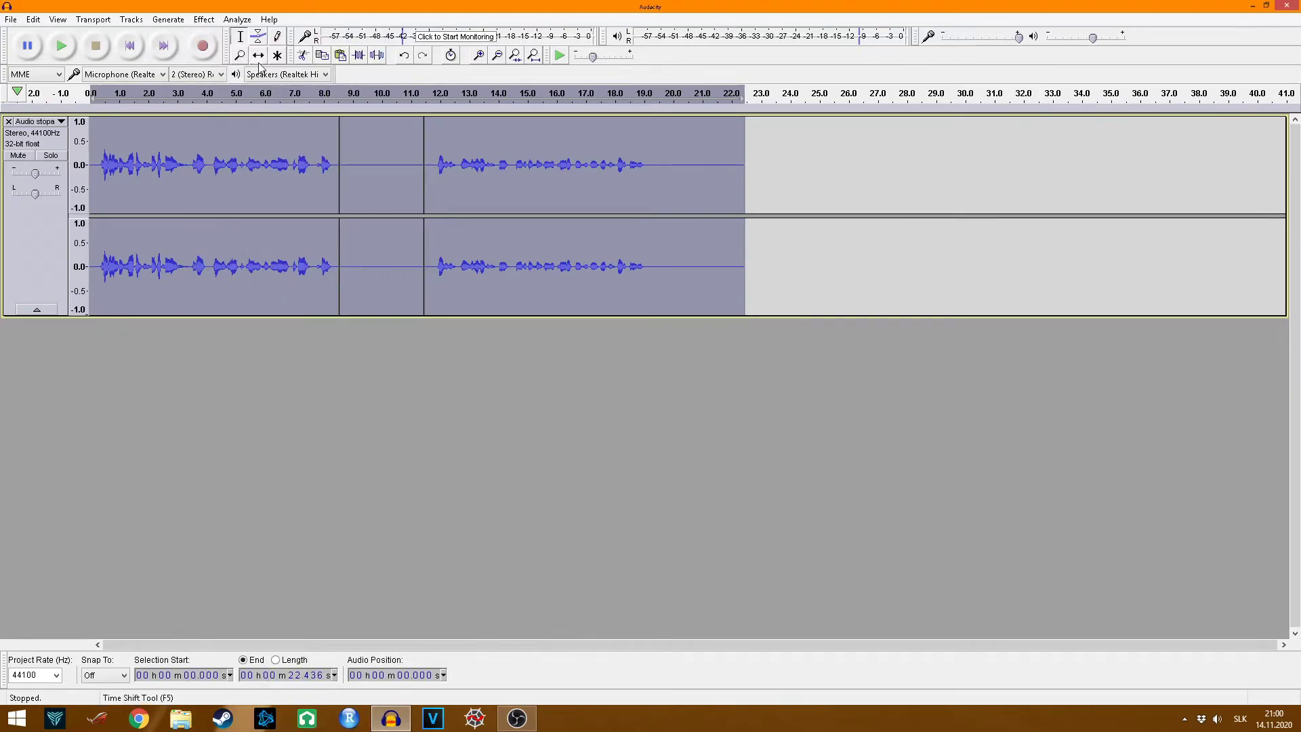
Play back the silent tail of the second clip from about 19.1 s to check the remaining noise
click(456, 139)
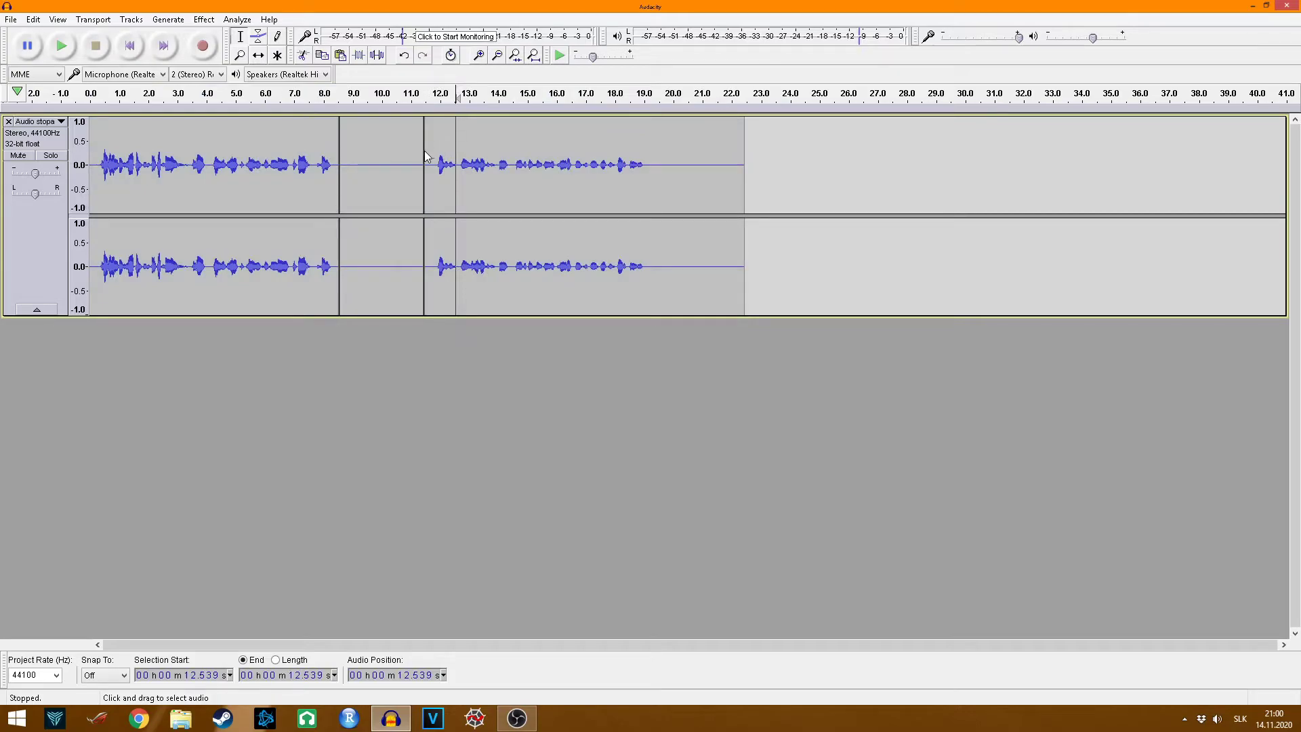
click(648, 166)
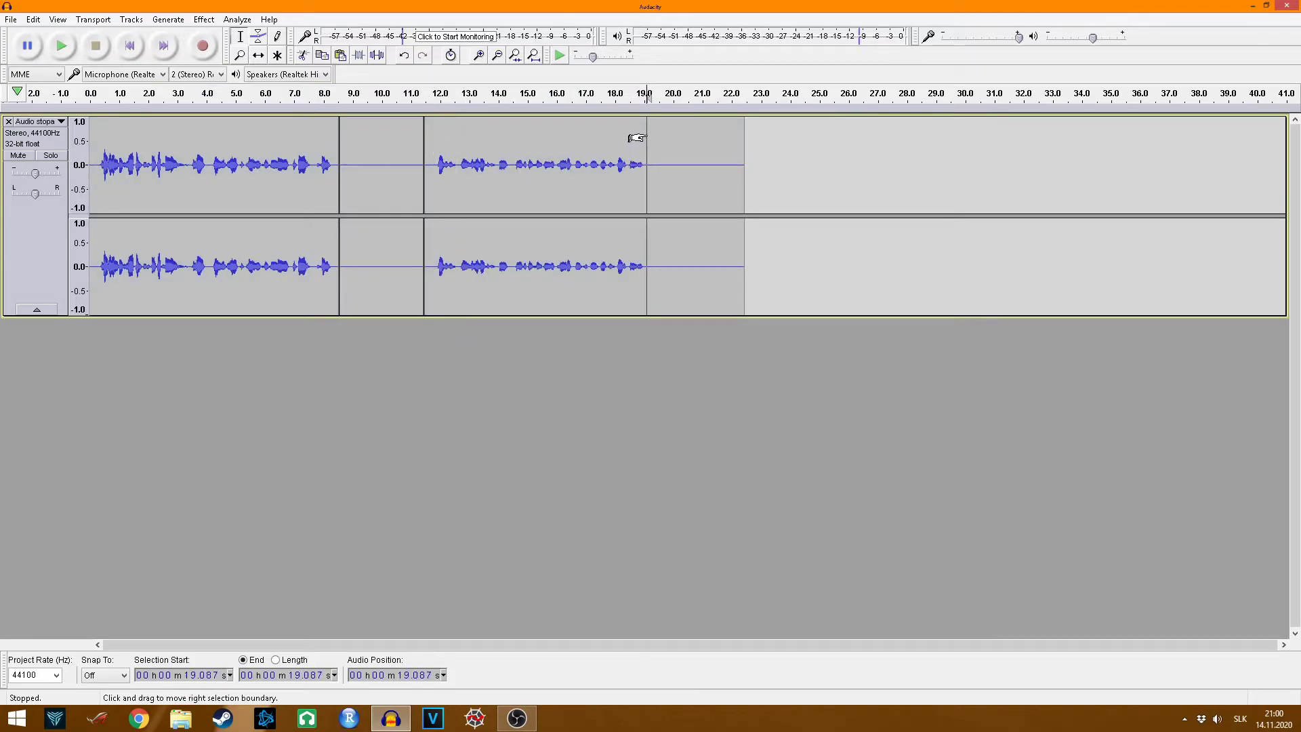
key(space)
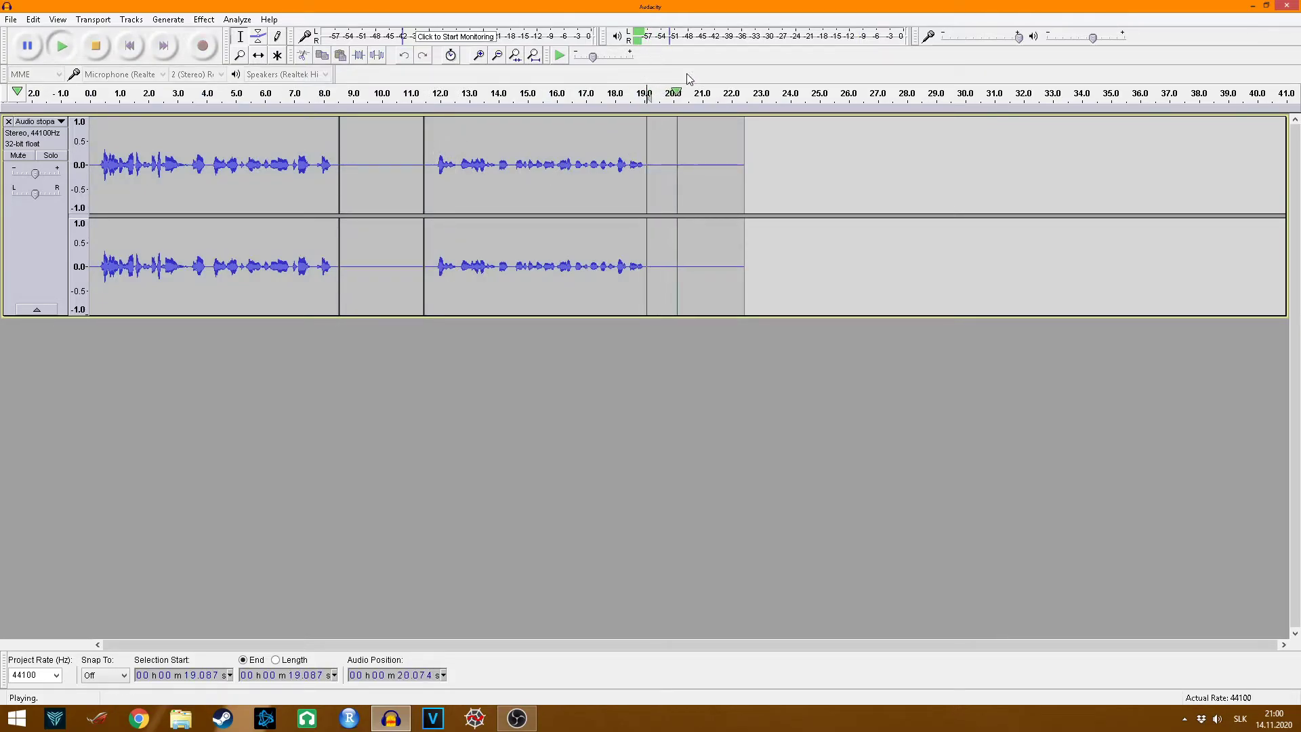
key(space)
click(645, 145)
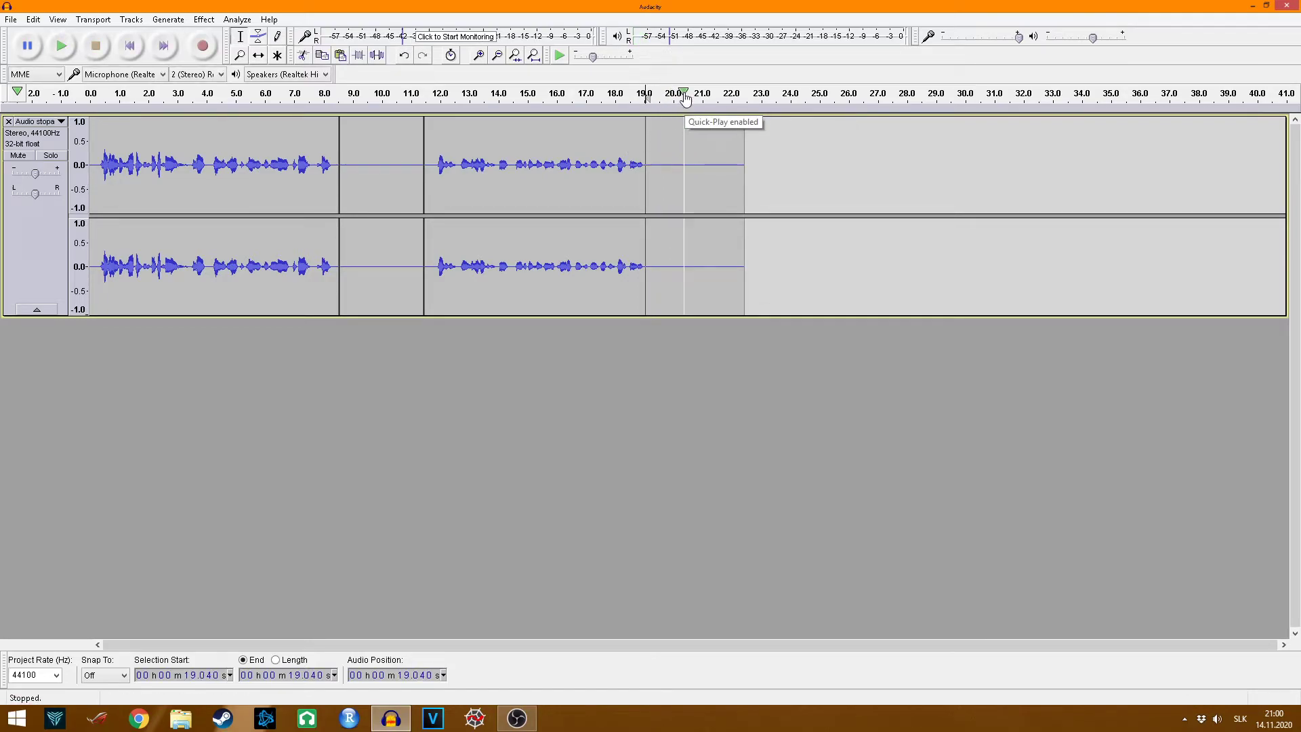
click(666, 166)
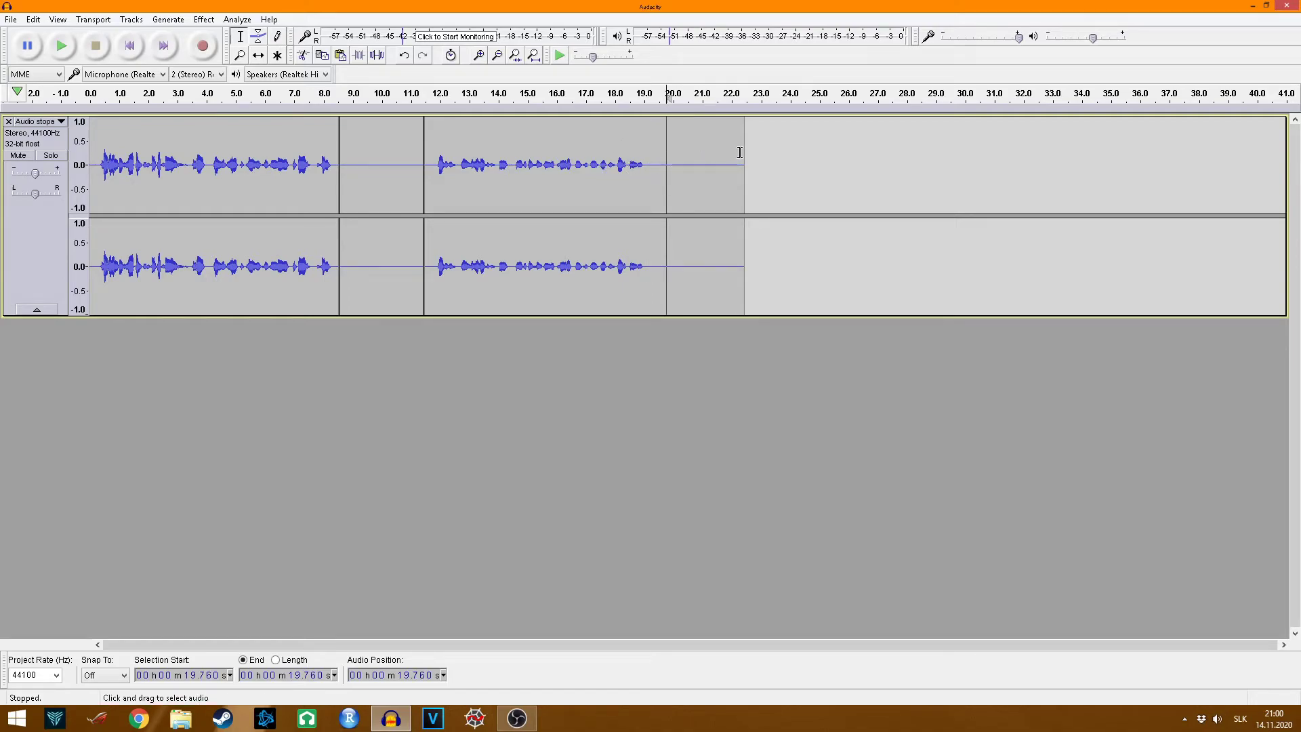
Select the whole track and open the Equalization effect with a flattened curve
drag(745, 152, 92, 157)
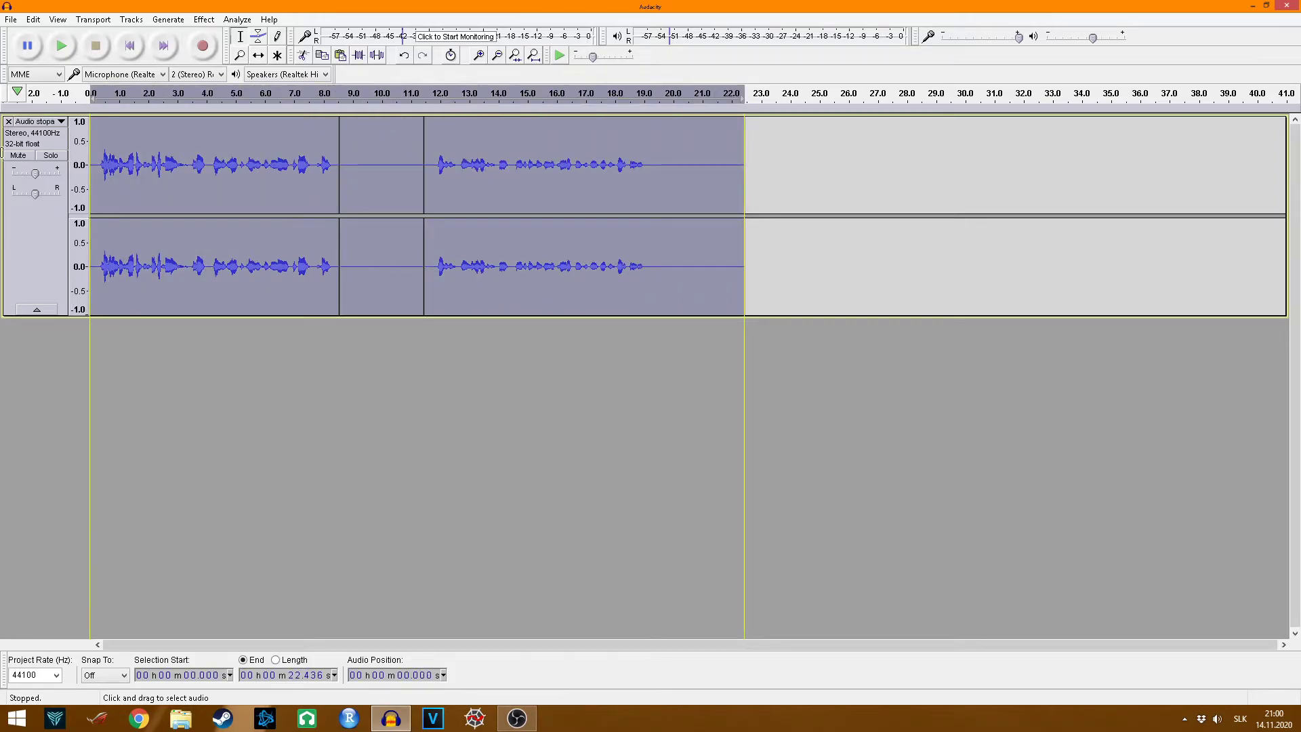
click(203, 20)
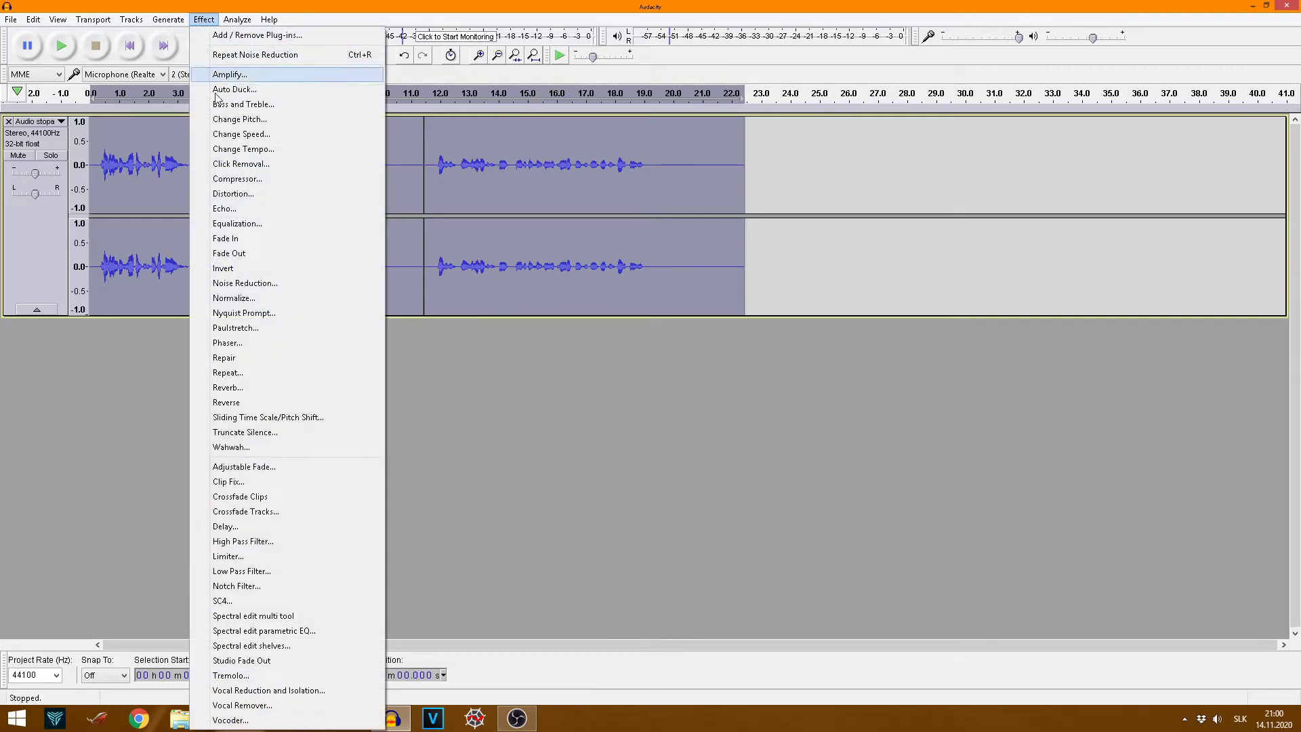
click(254, 224)
click(707, 510)
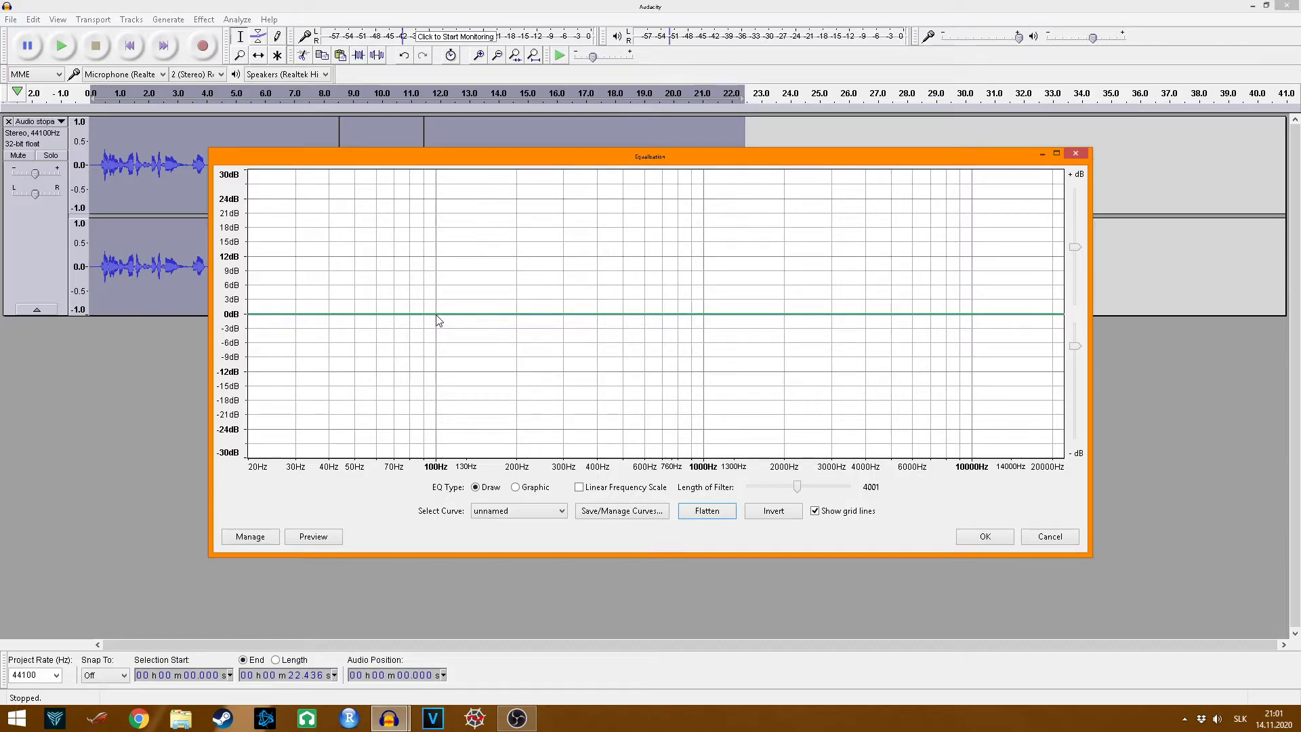
Shape the equalization curve to boost lows below 100 Hz and highs above 4000 Hz to about 6 dB, with 0 dB in between
click(409, 285)
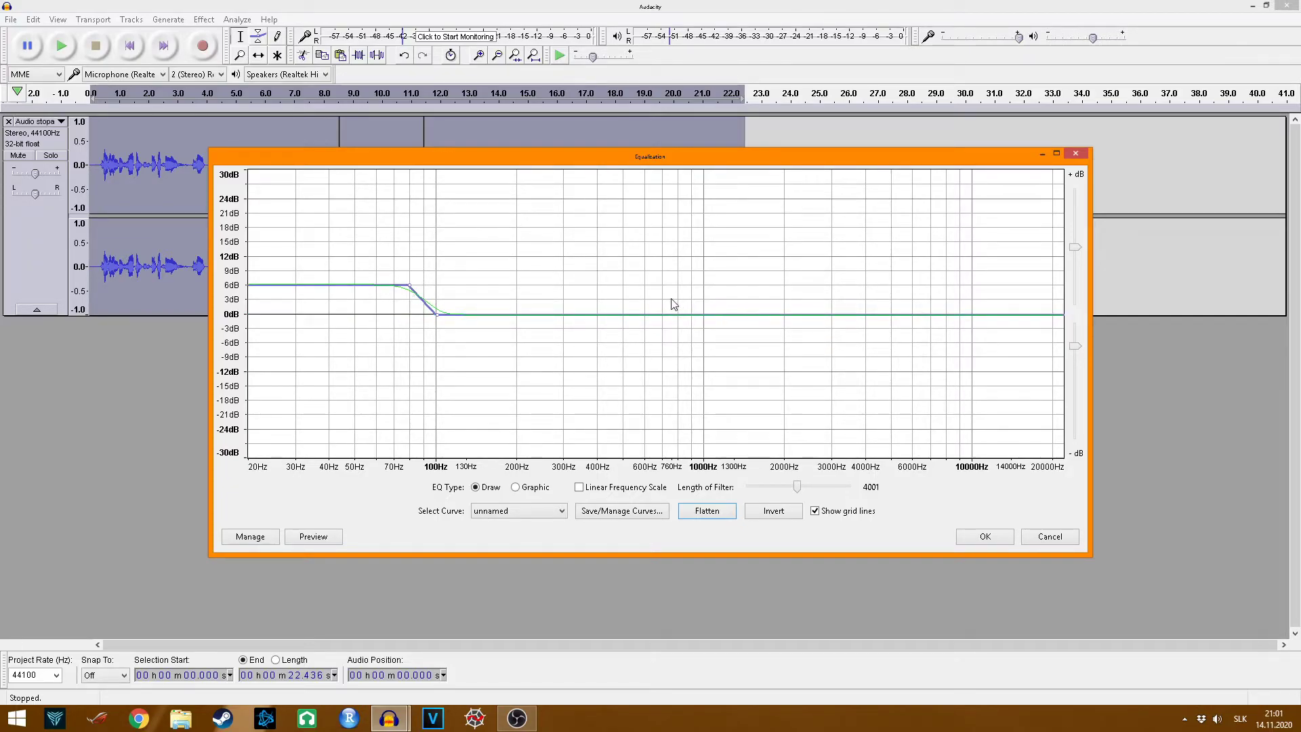
click(865, 315)
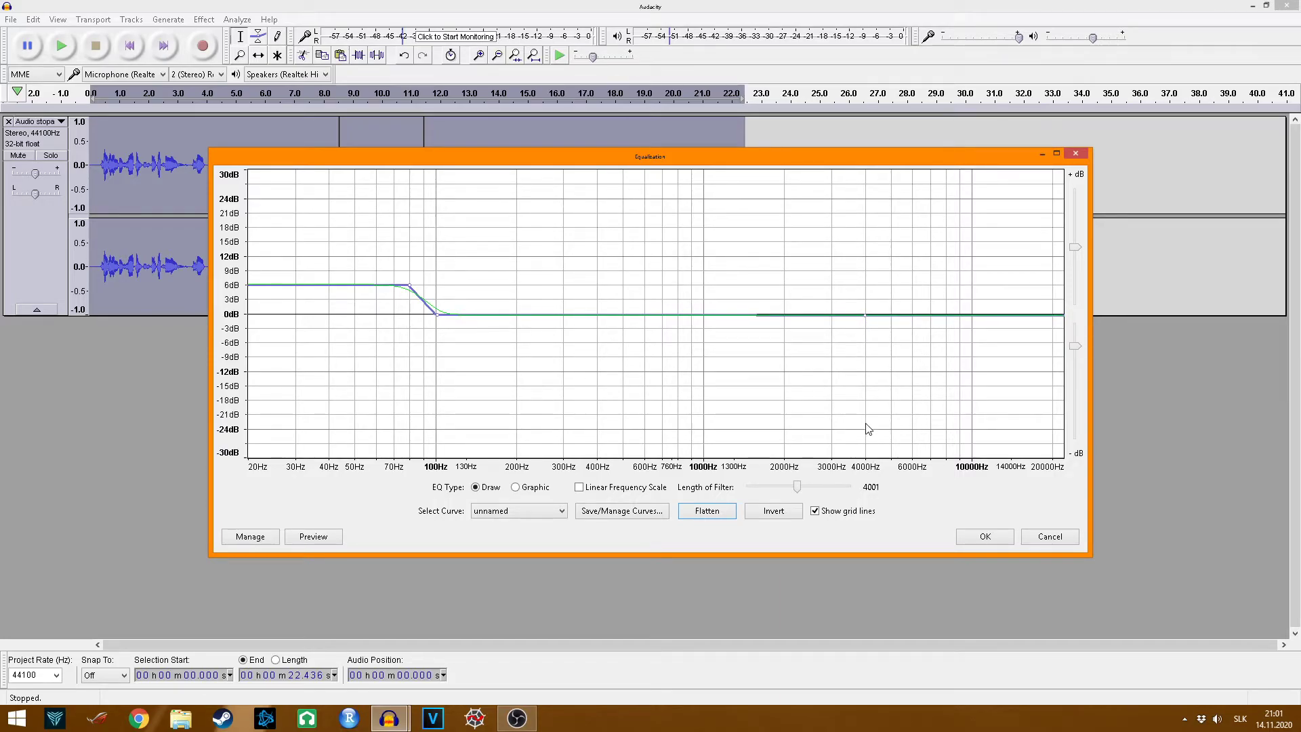
click(879, 286)
drag(879, 286, 886, 285)
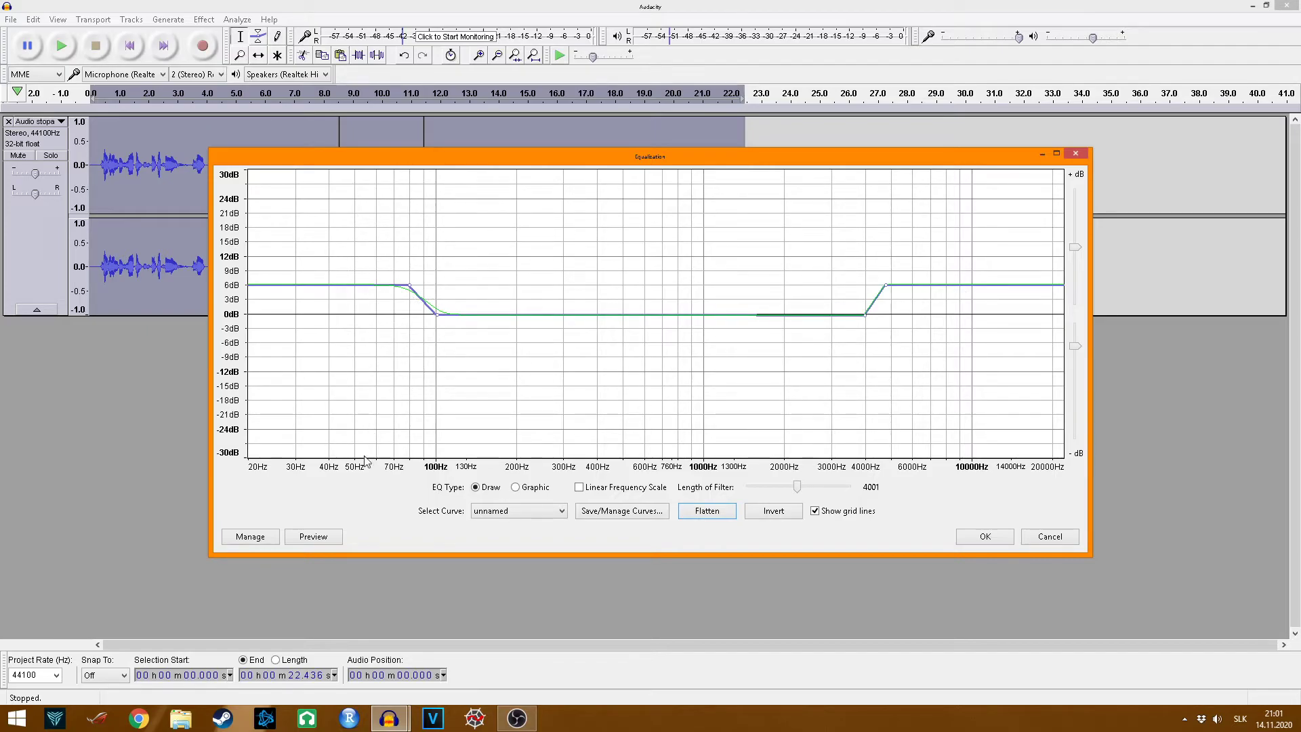
Preview the equalization briefly and apply it to the whole track
click(313, 537)
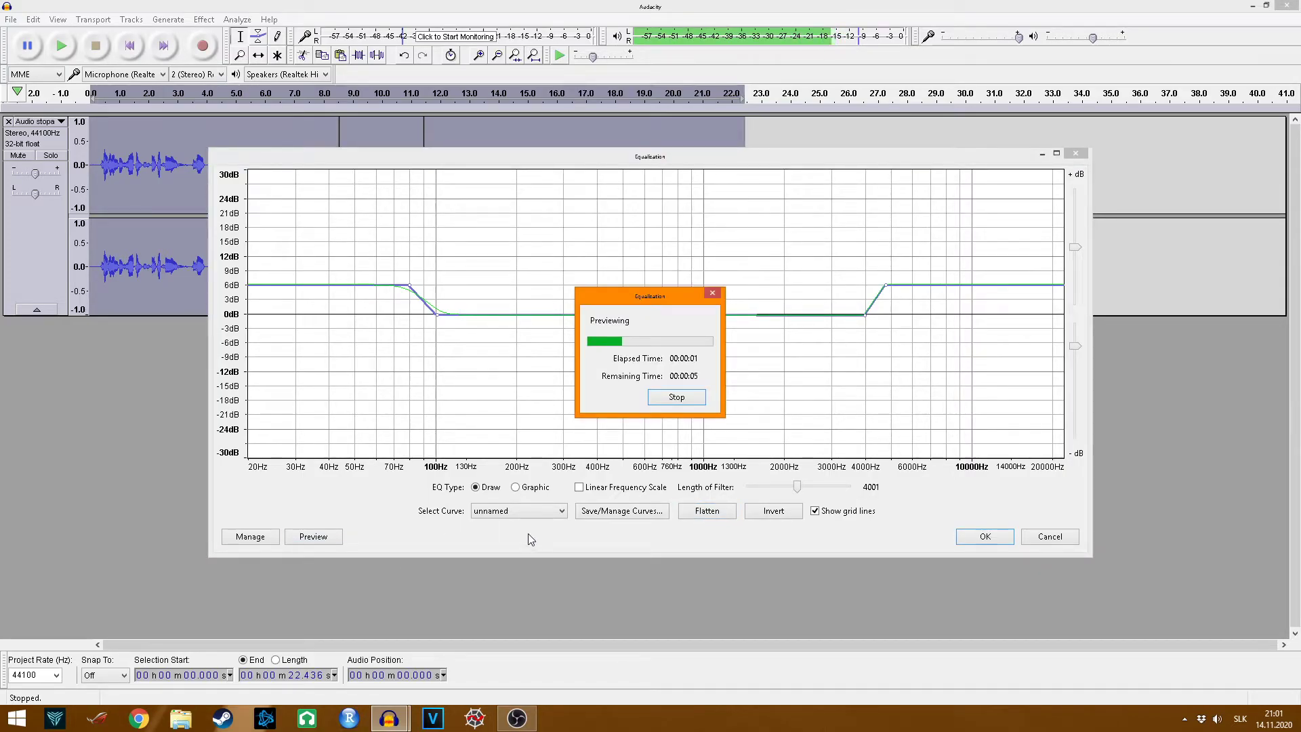
click(675, 398)
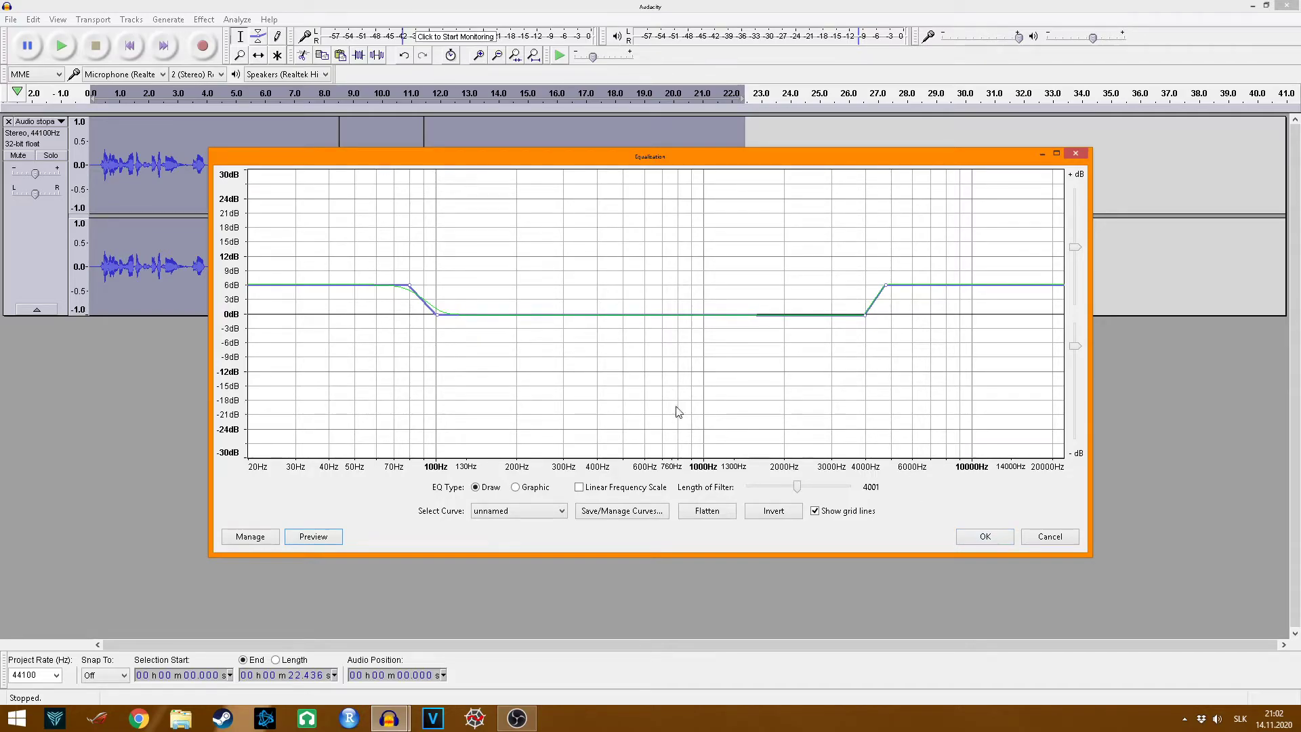
click(969, 541)
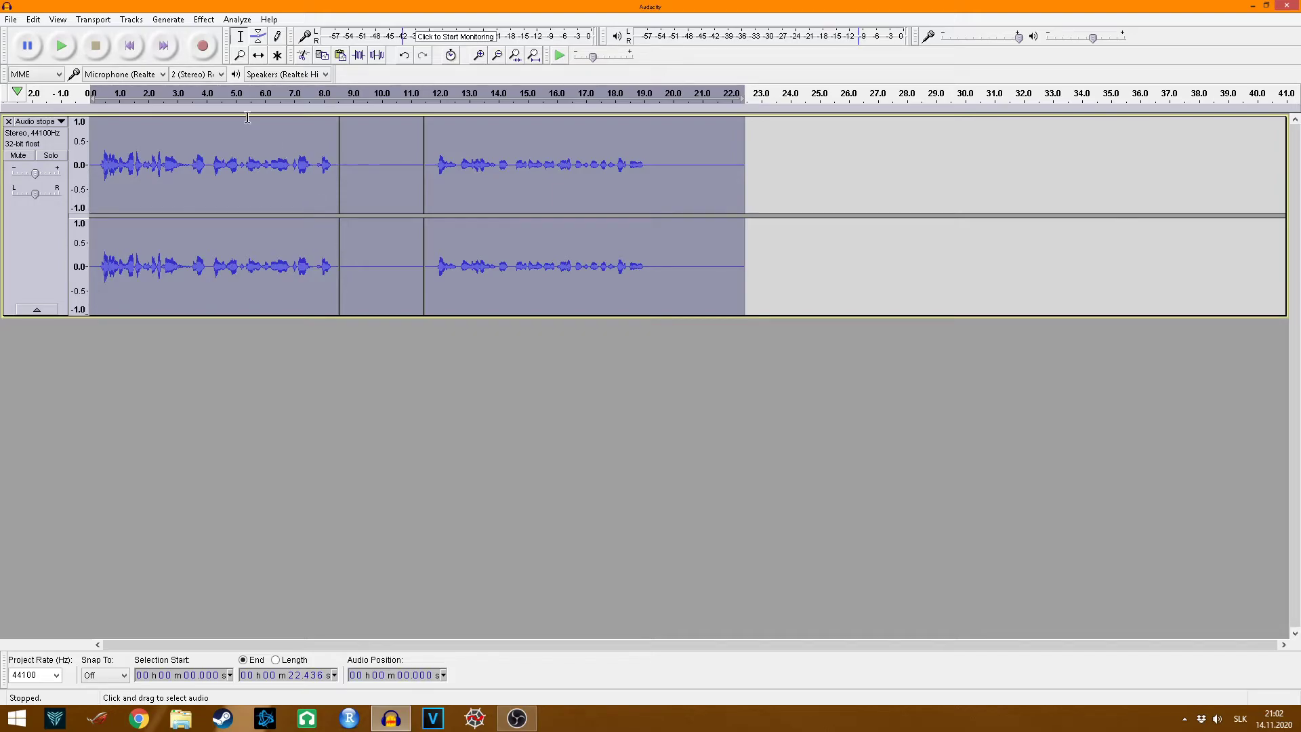
Amplify the whole track to a new peak amplitude of 0.0 dB without allowing clipping
click(204, 19)
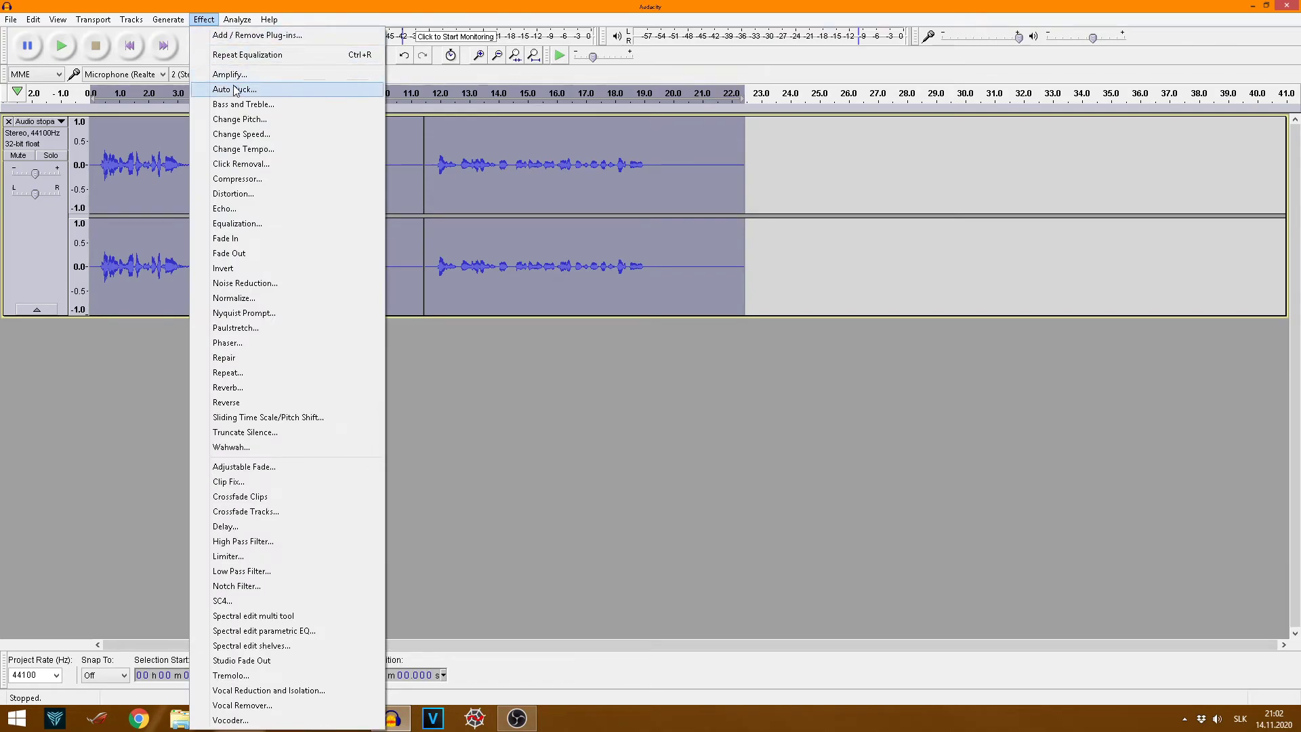
click(229, 74)
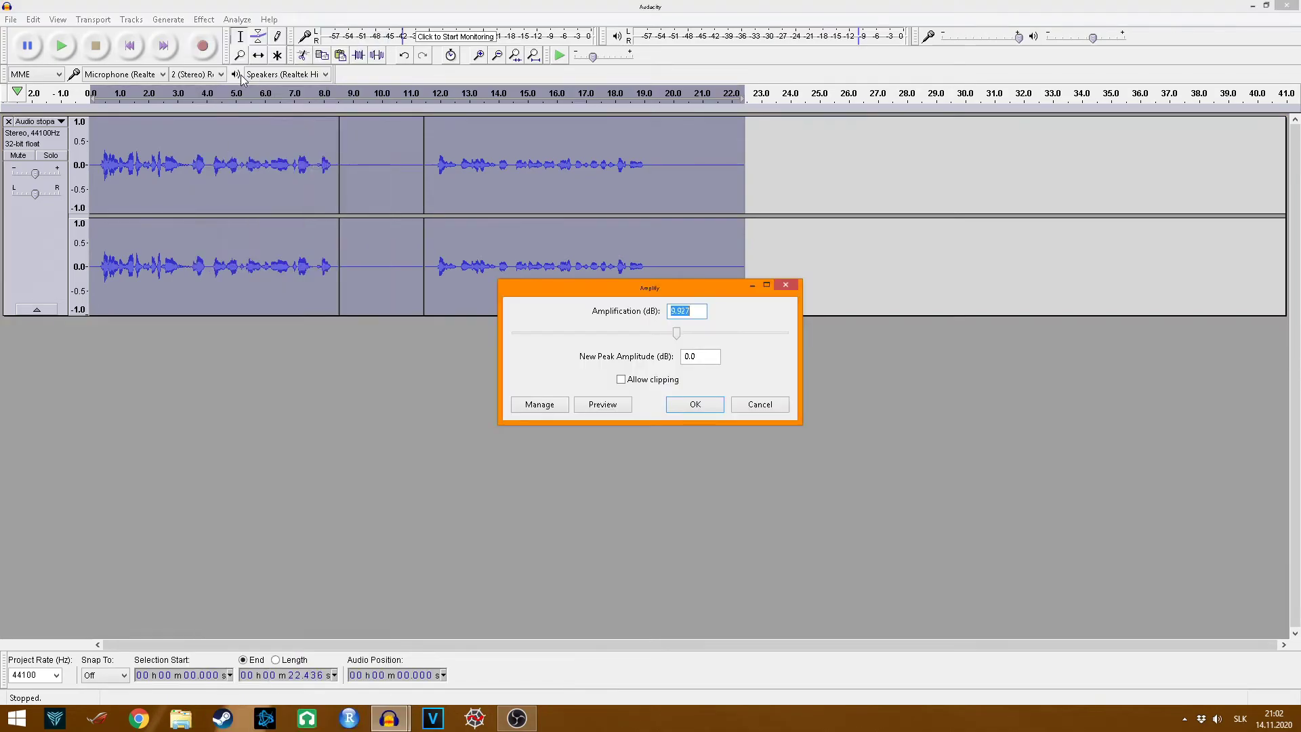
click(700, 314)
key(Tab)
key(Tab)
click(708, 405)
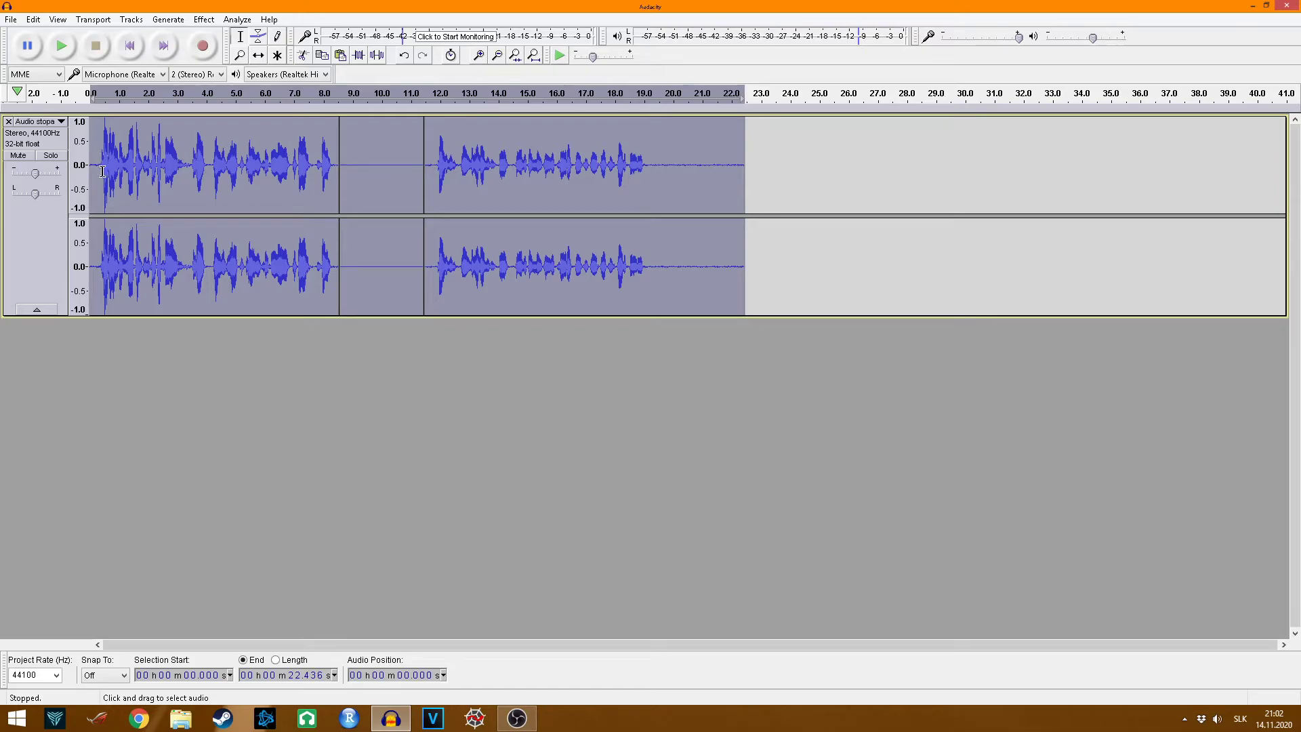
Select the whole track again and open the Compressor effect with its threshold set to -12 dB
click(143, 166)
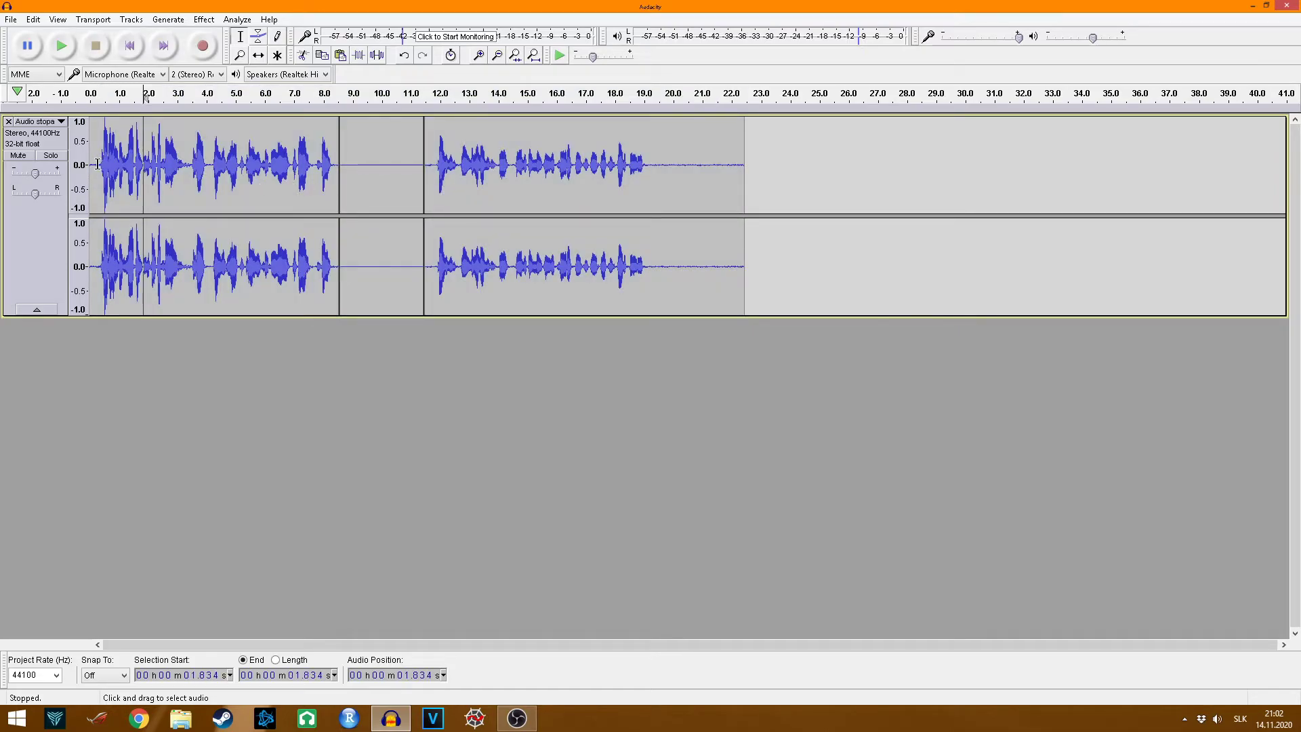
drag(746, 151, 41, 171)
click(204, 19)
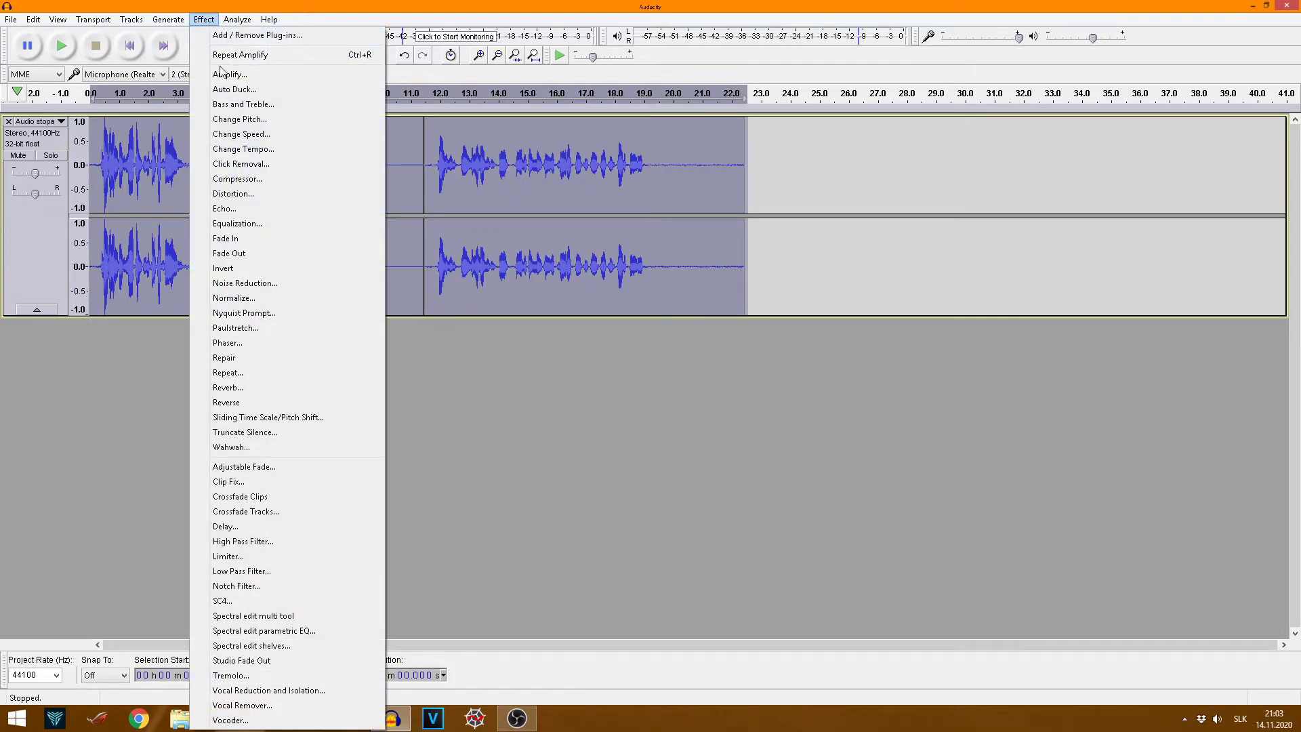
click(251, 180)
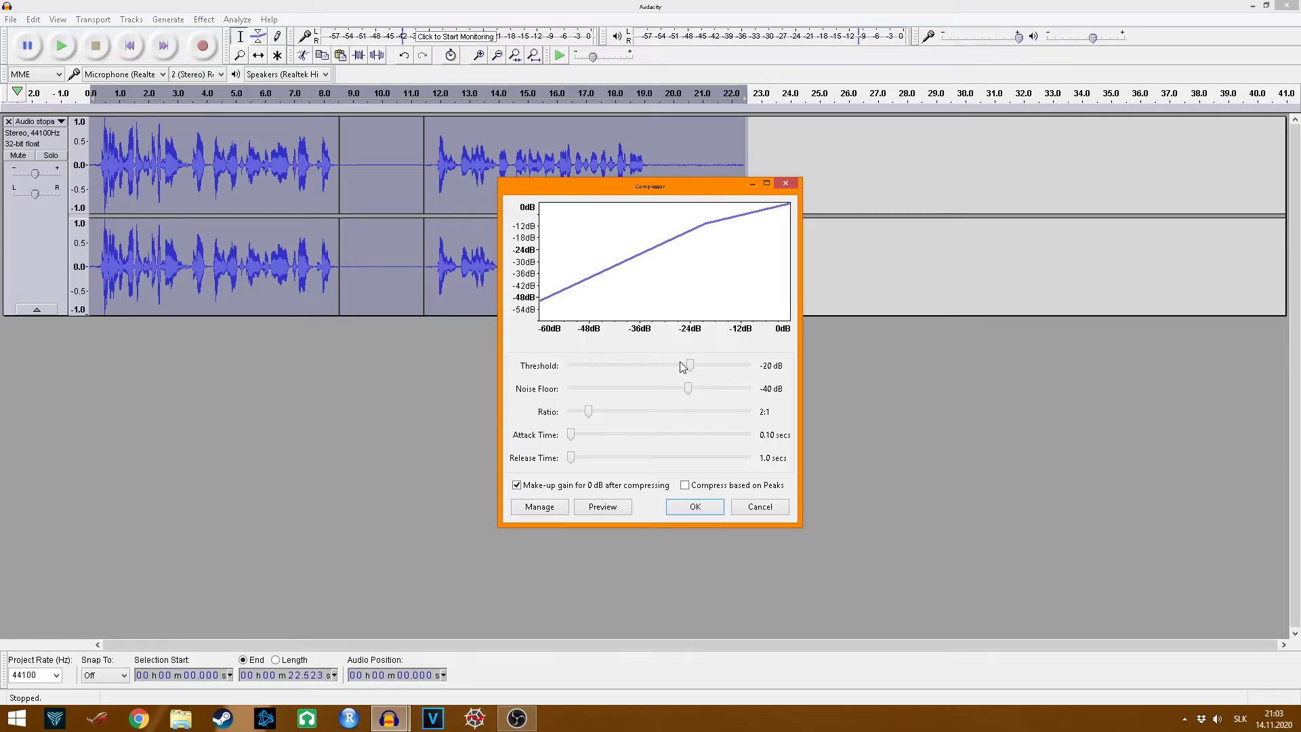
drag(693, 364, 716, 368)
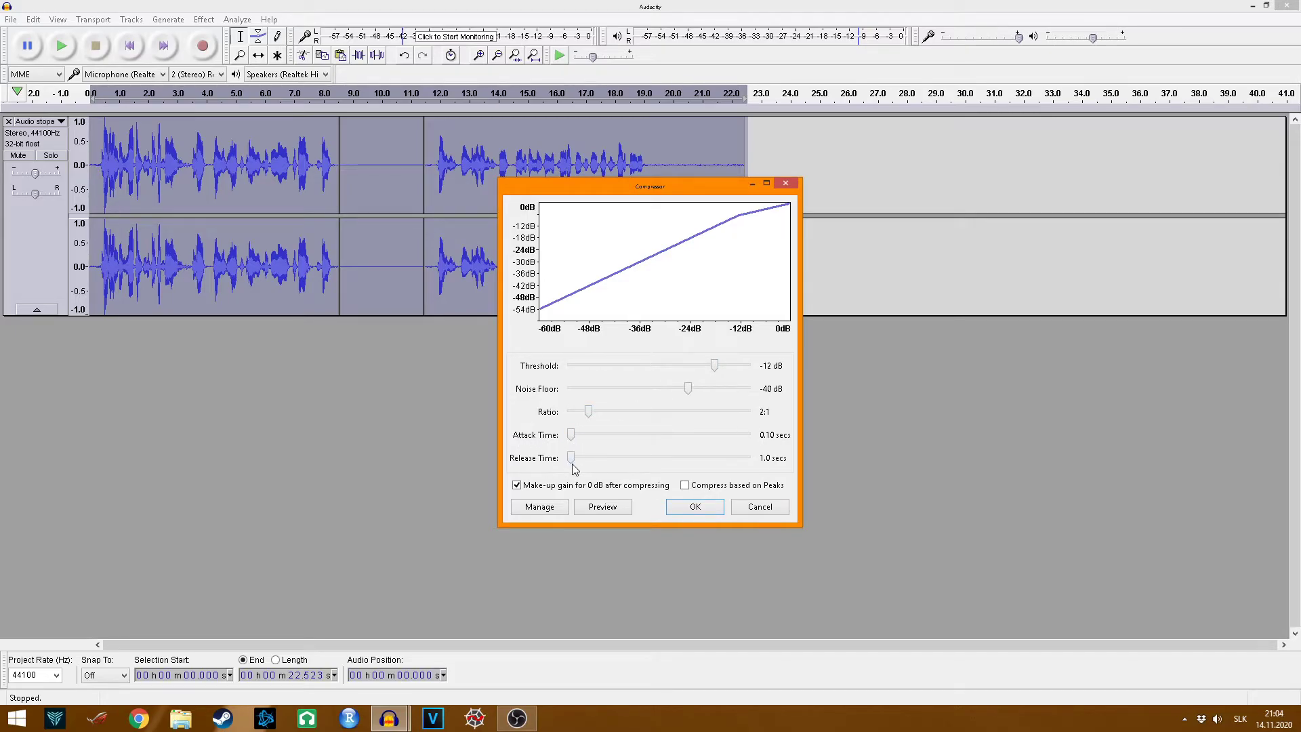
Preview the compression briefly and apply it to the whole track
click(607, 507)
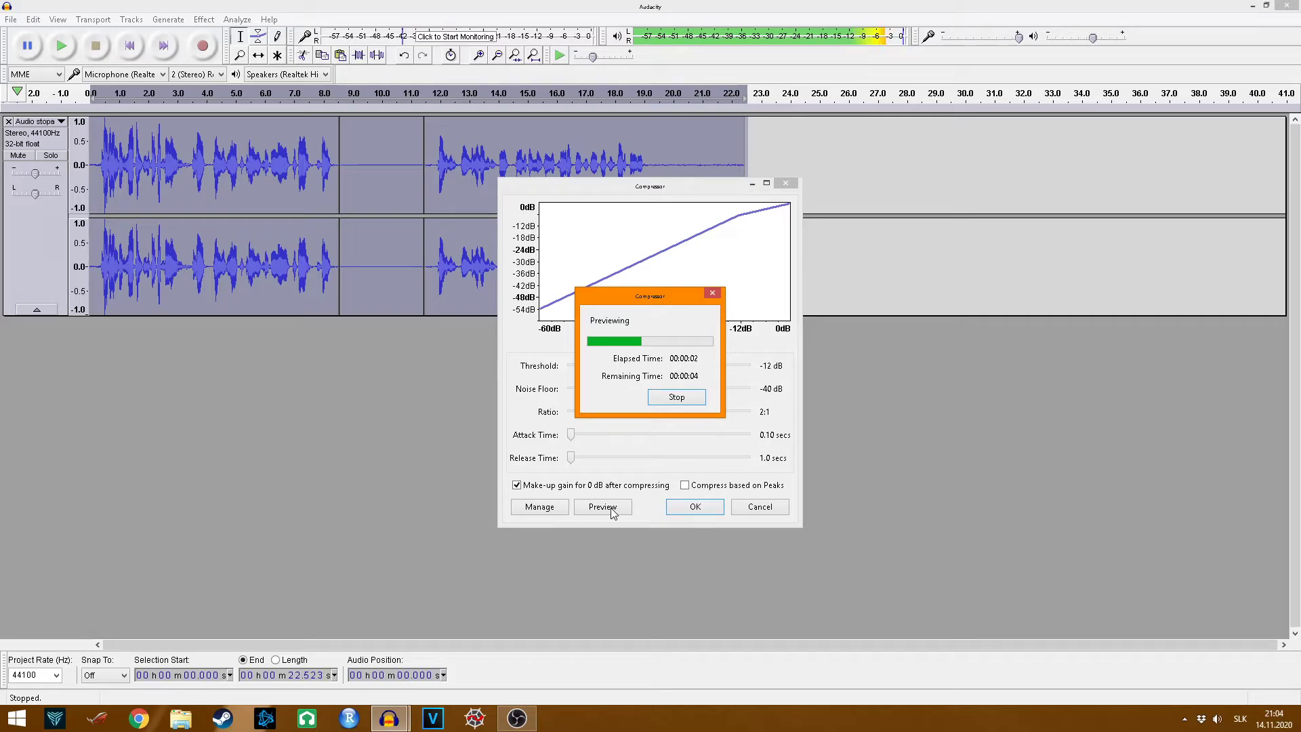
click(678, 404)
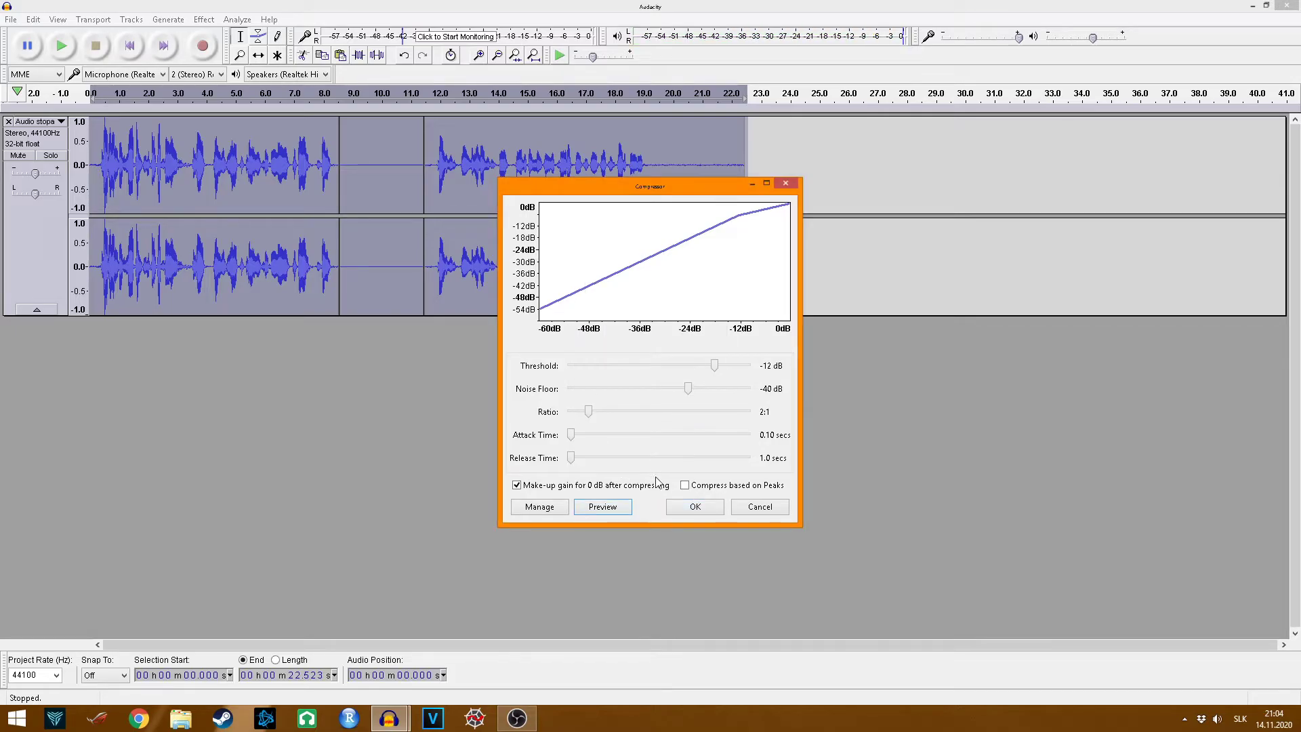
click(693, 507)
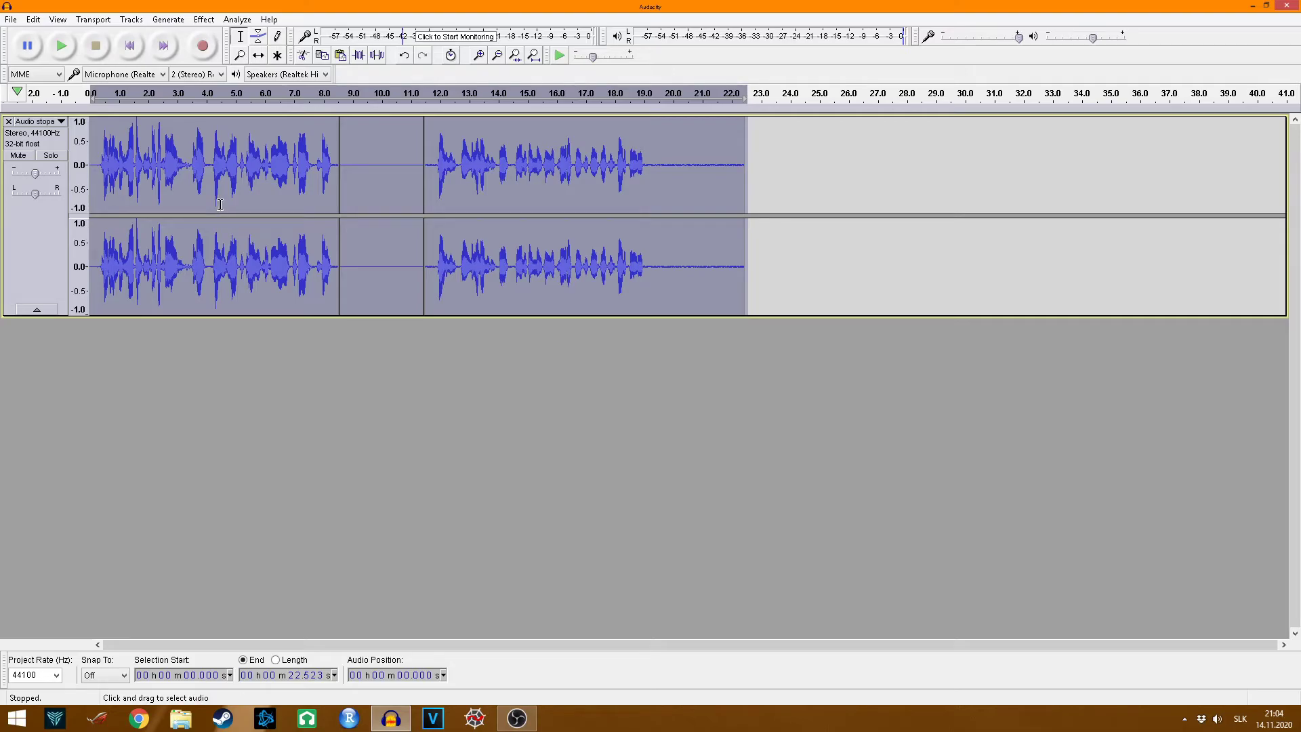
Normalize the whole track to a maximum amplitude of -1.0 dB with DC offset removal enabled
click(204, 20)
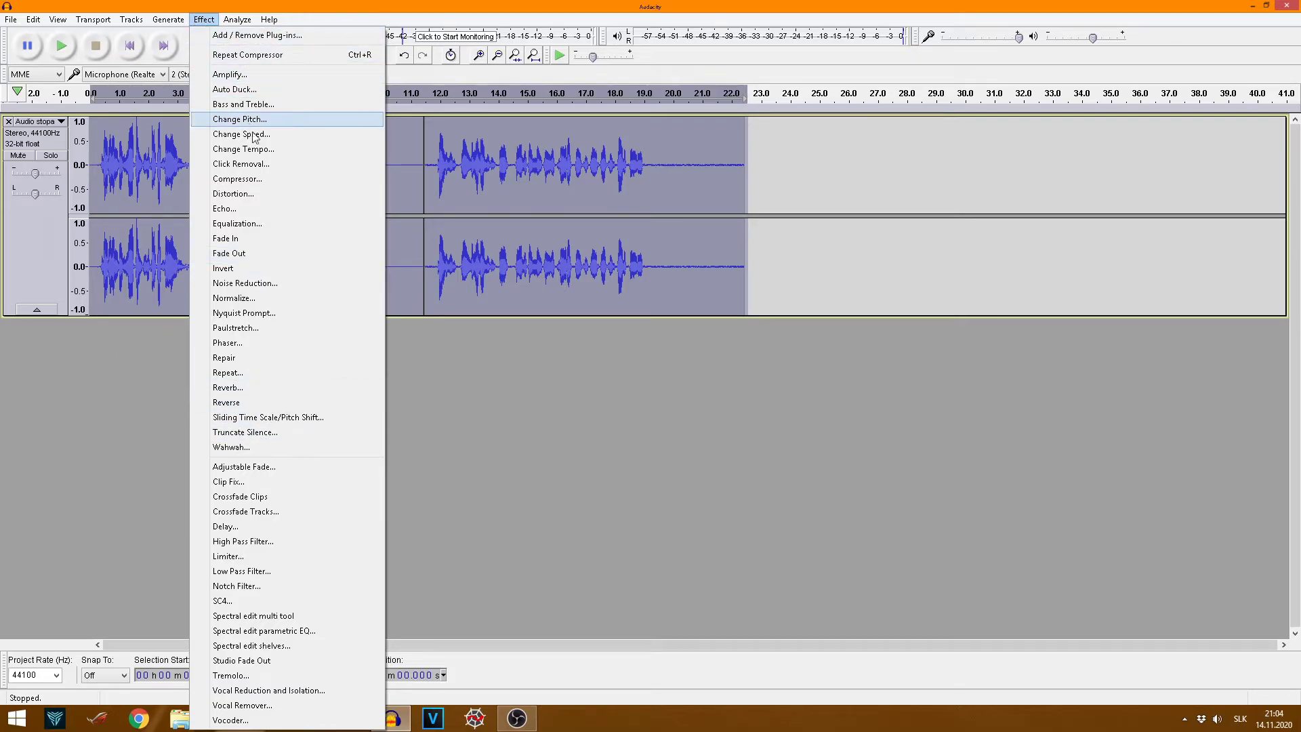
click(278, 298)
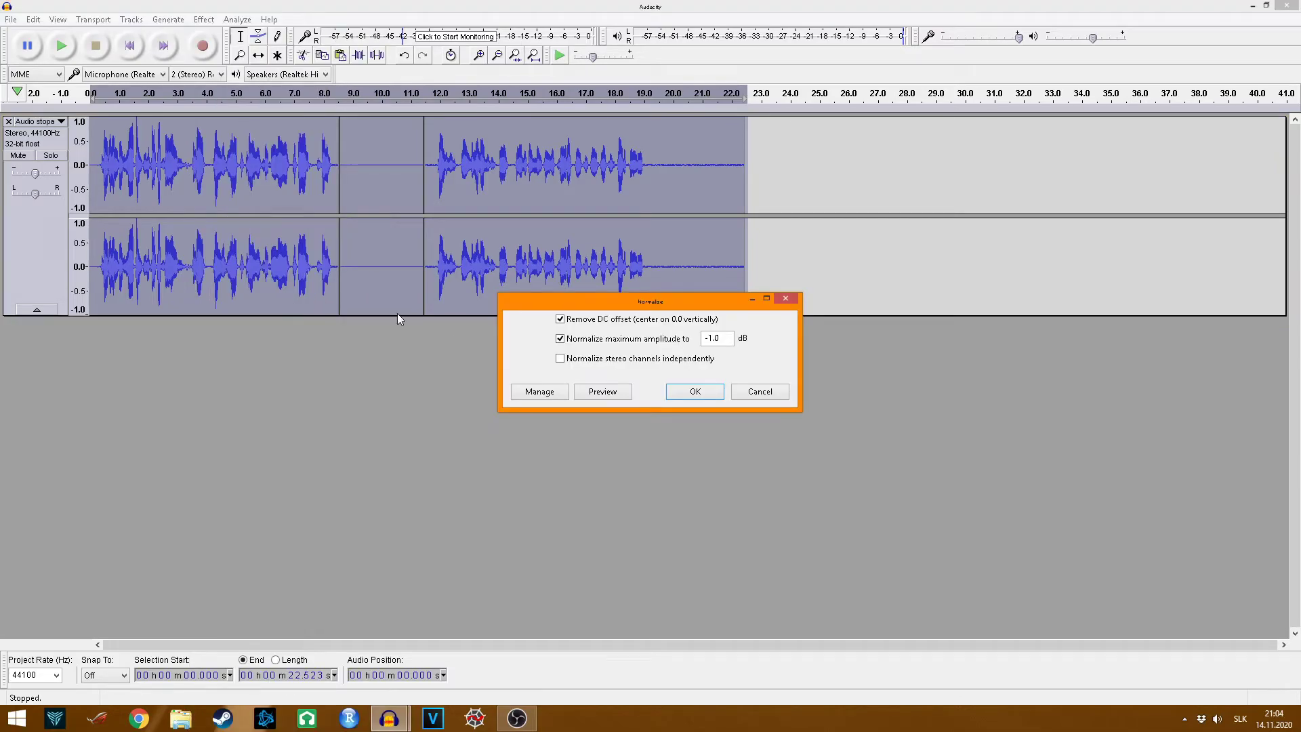
click(696, 392)
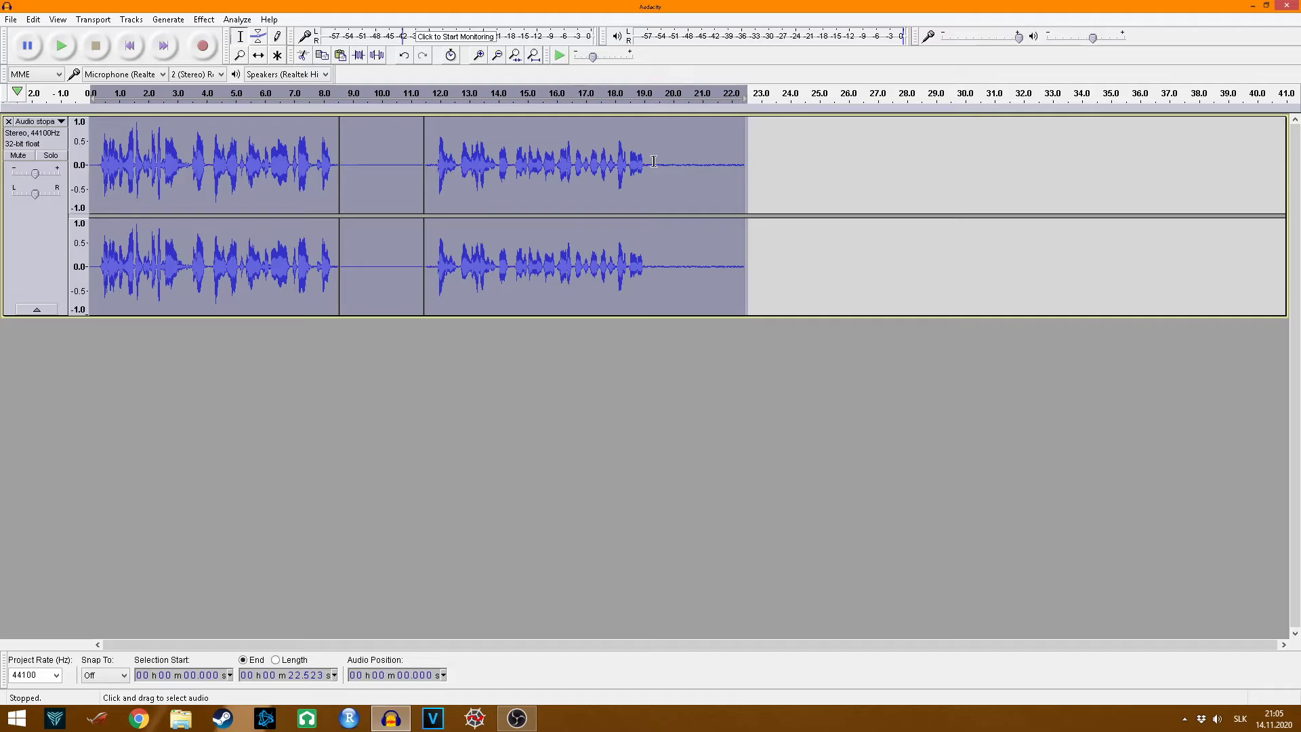
Select the quiet tail of the recording from about 19.1 to 22.4 s and listen to its background noise
drag(646, 168, 743, 196)
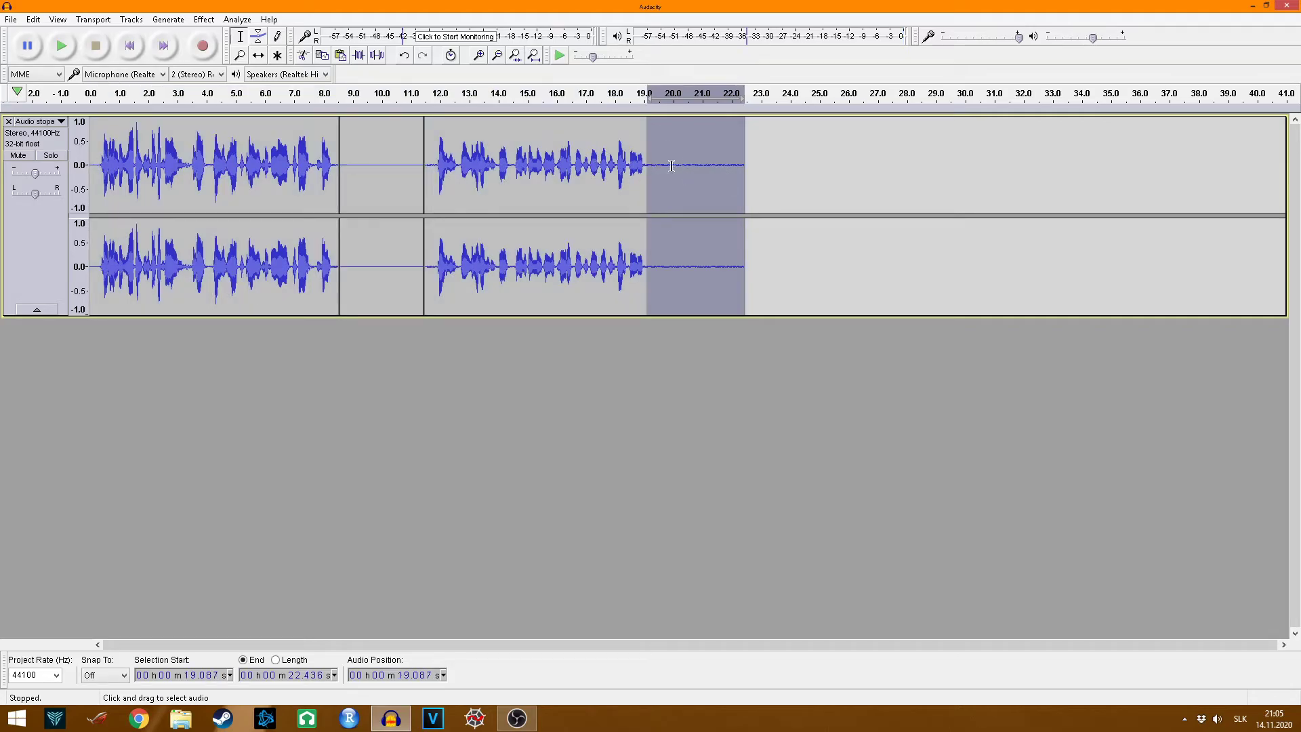
click(61, 46)
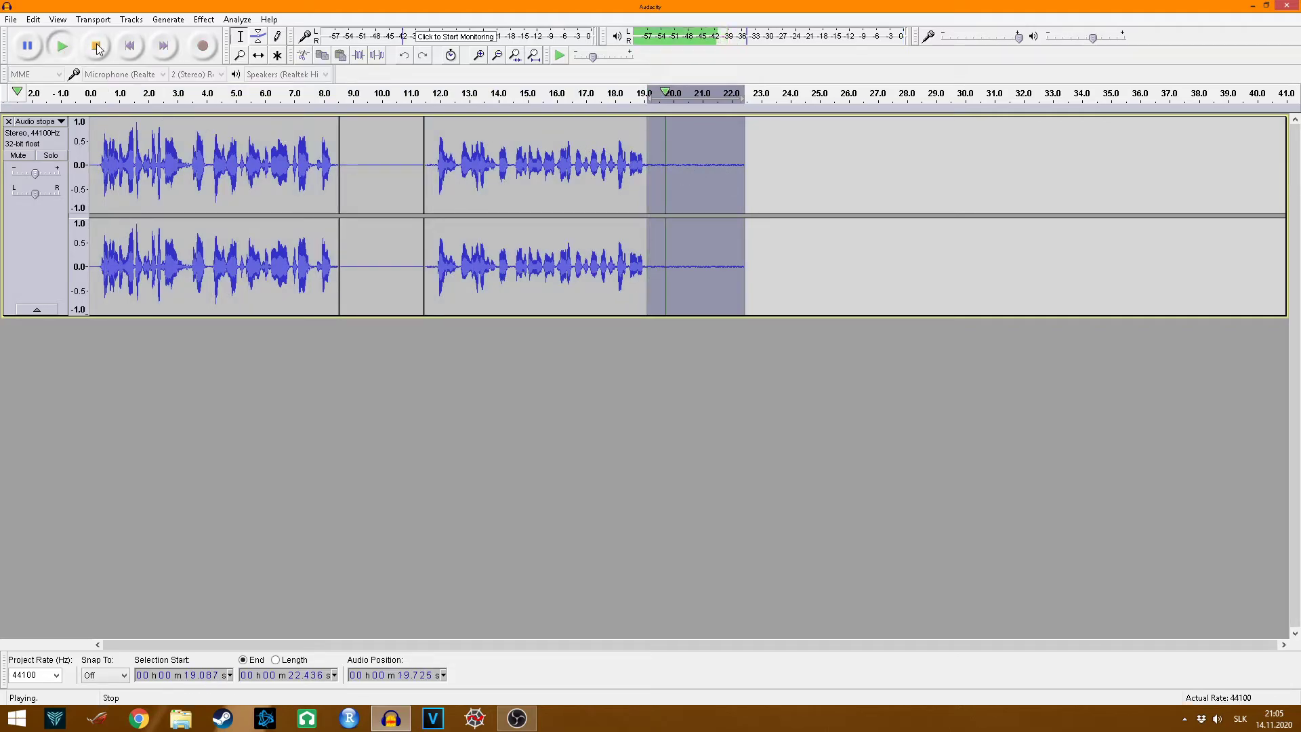
click(96, 46)
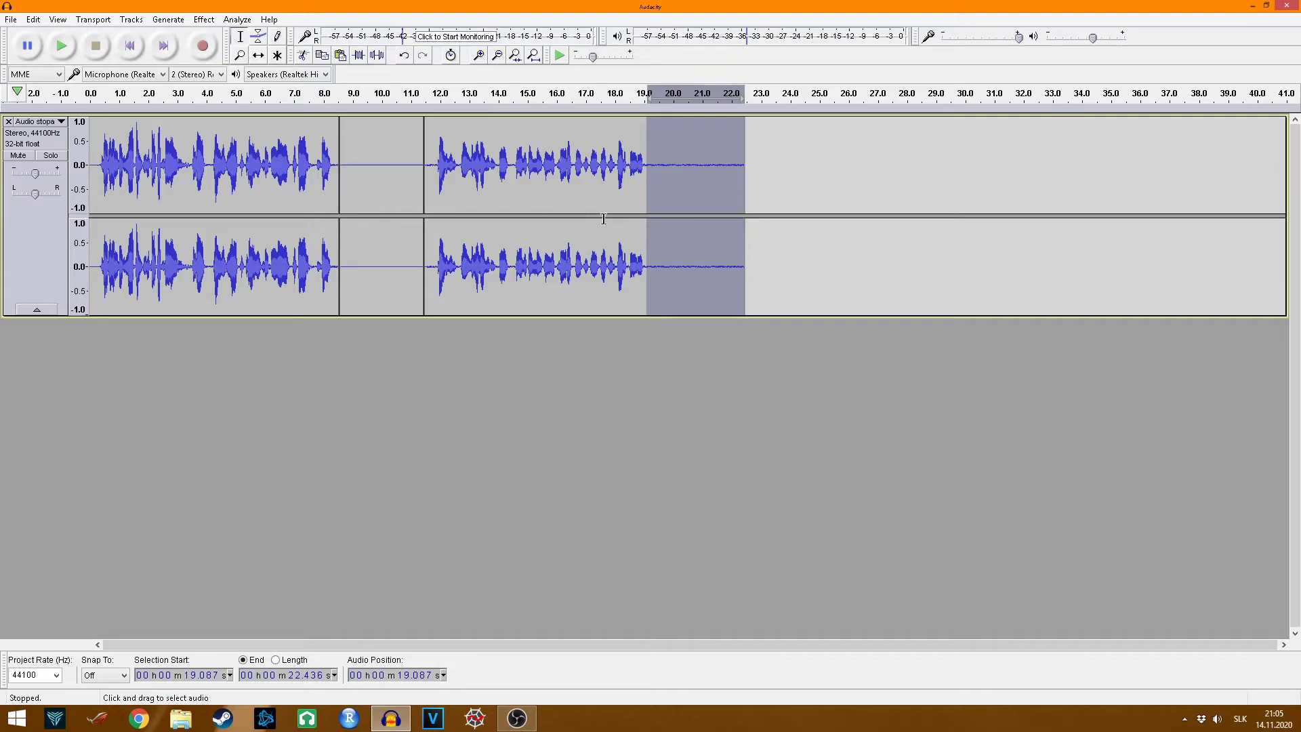
click(605, 182)
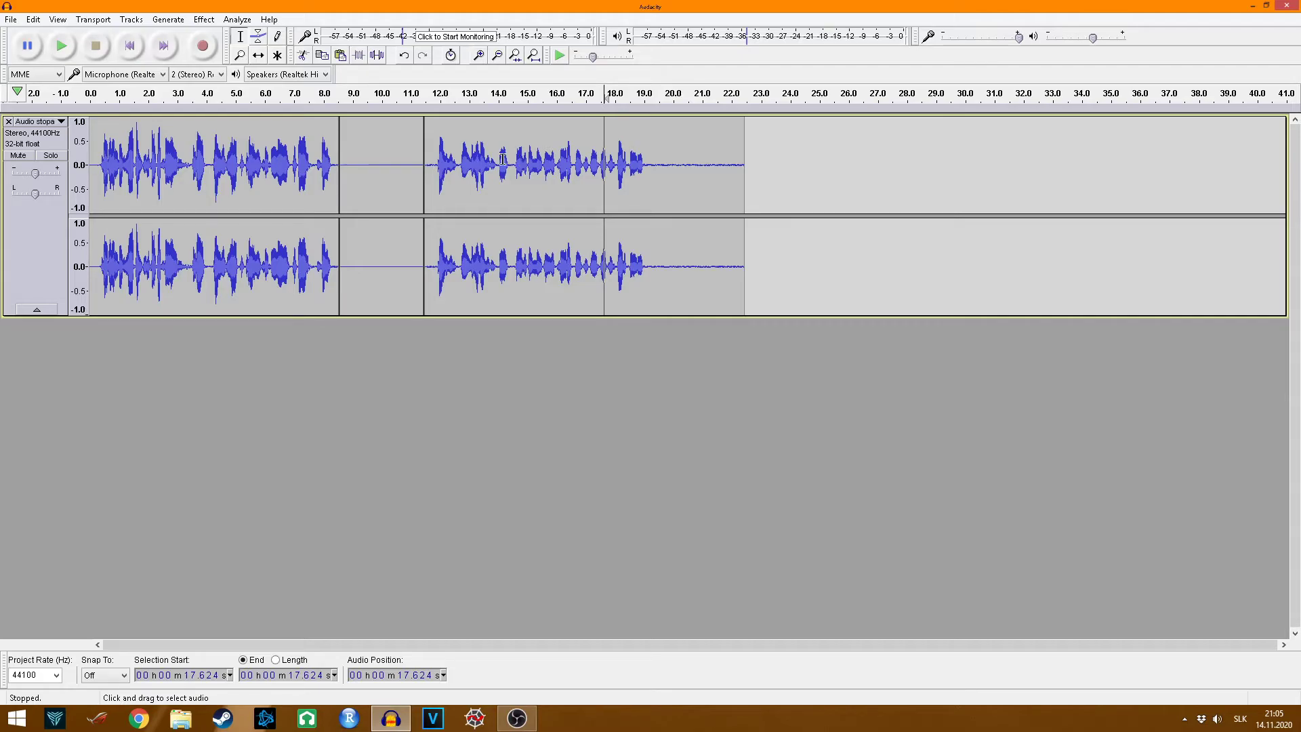
Take a noise profile from the quiet tail between about 19.0 and 22.4 s and reapply Noise Reduction to the whole track
drag(645, 162, 745, 178)
click(203, 19)
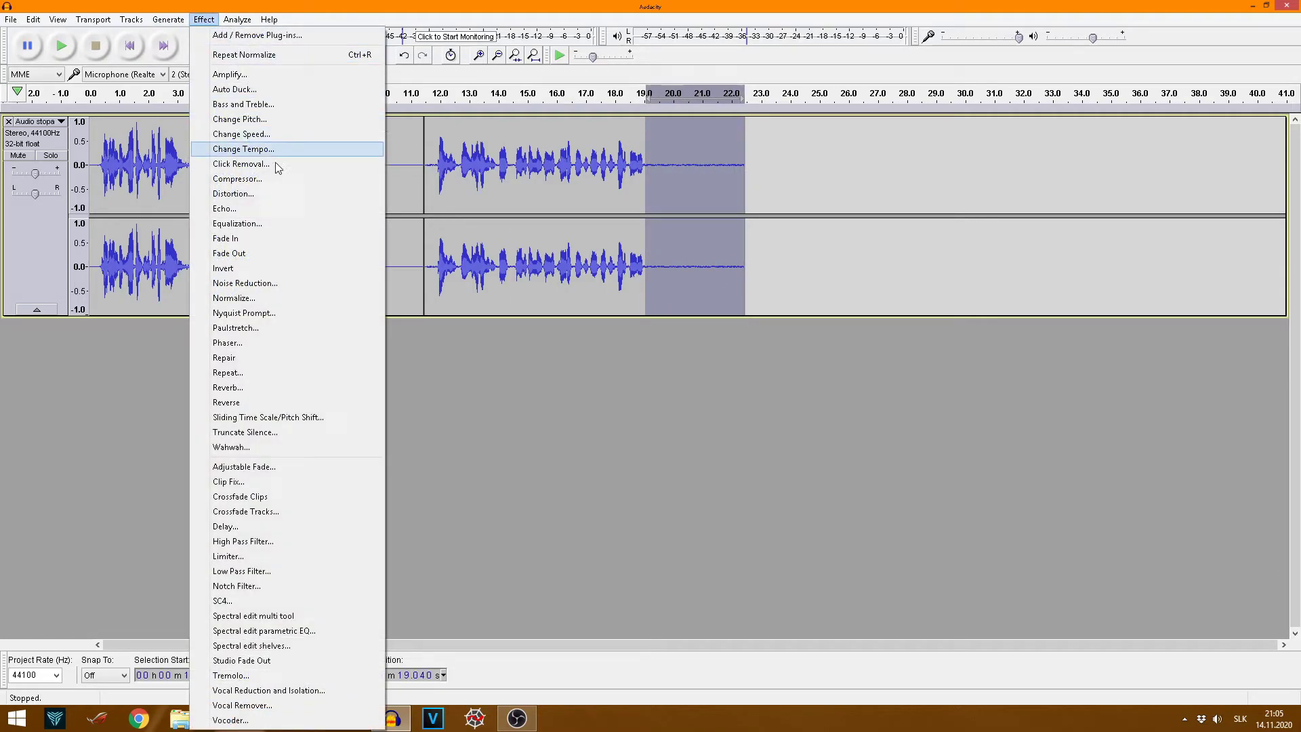
click(302, 283)
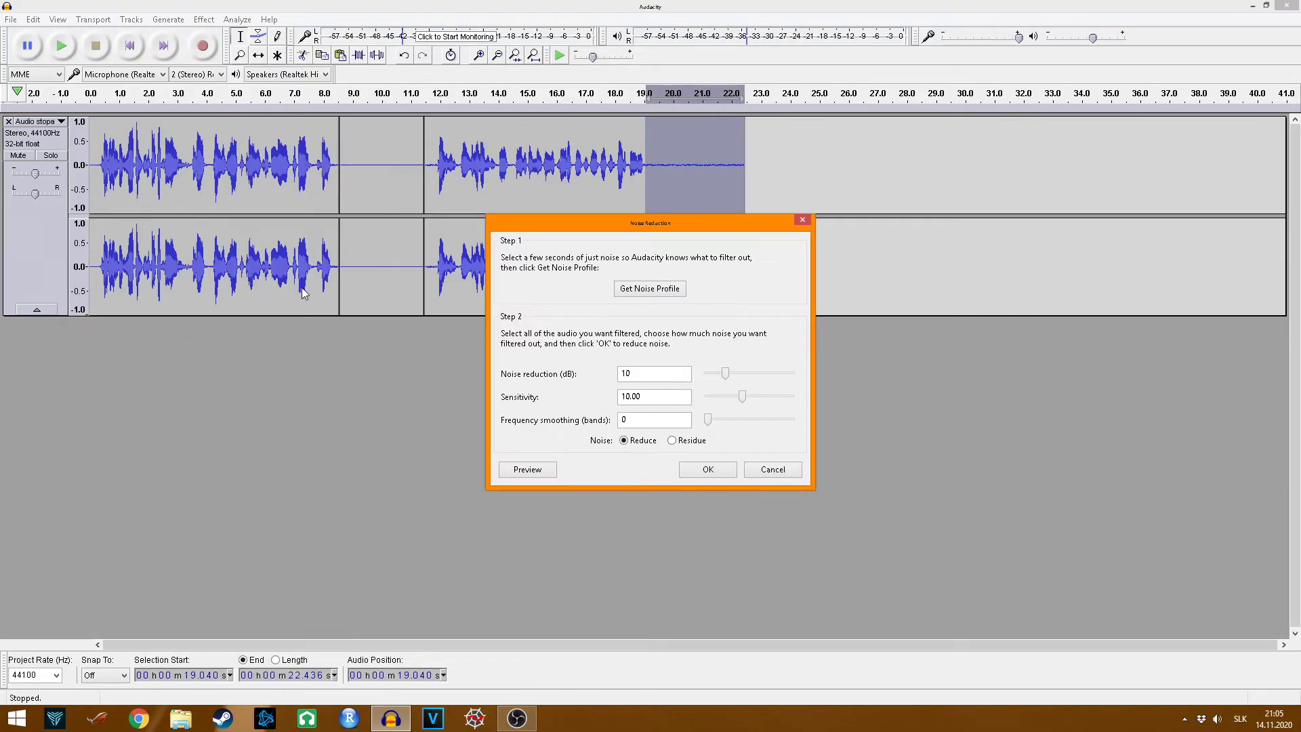
click(644, 290)
key(ctrl+a)
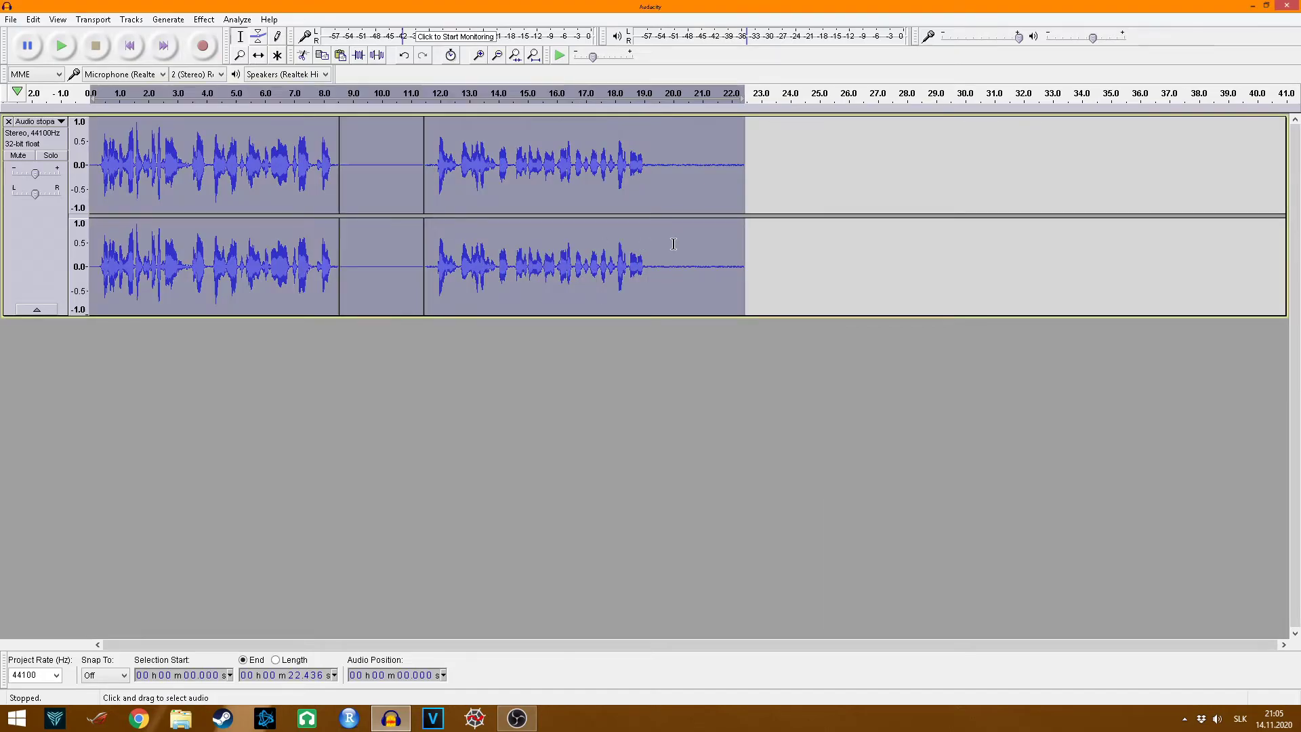
click(200, 20)
click(271, 55)
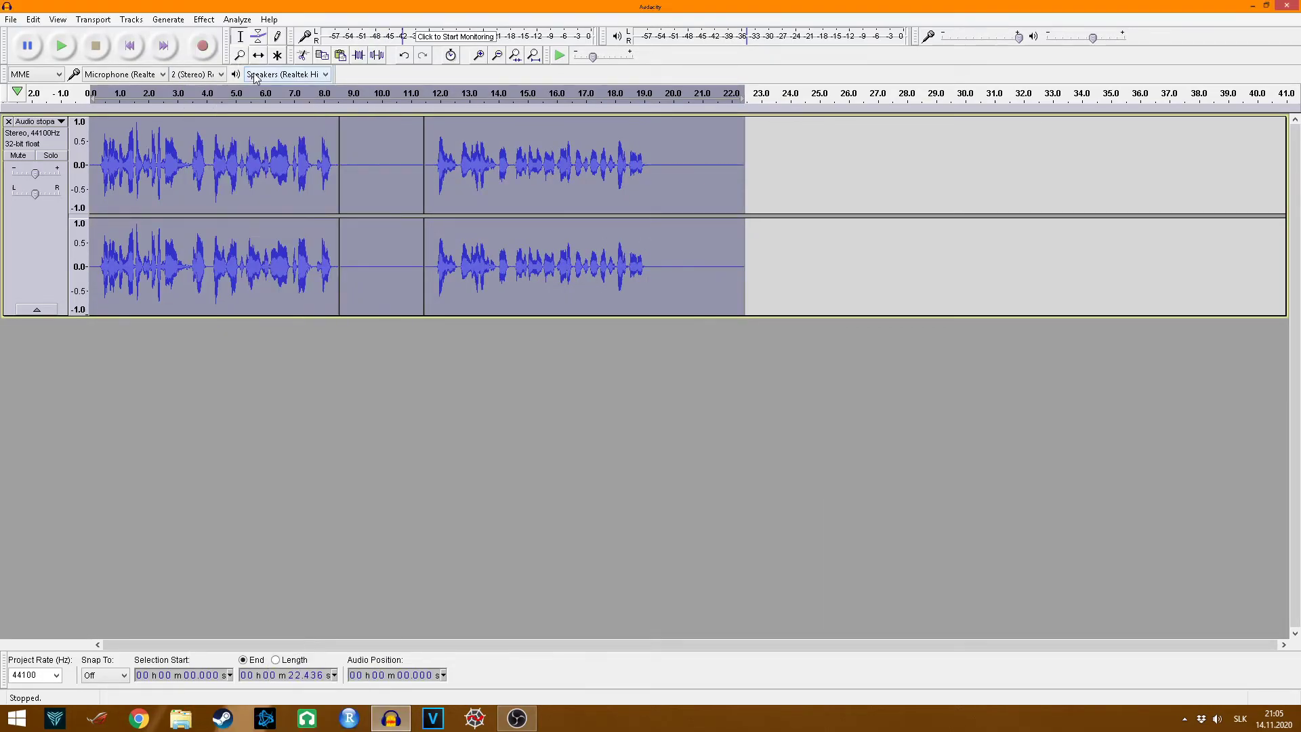
Play back the tail from about 19.4 s and the start of the track to check the noise reduction
click(655, 169)
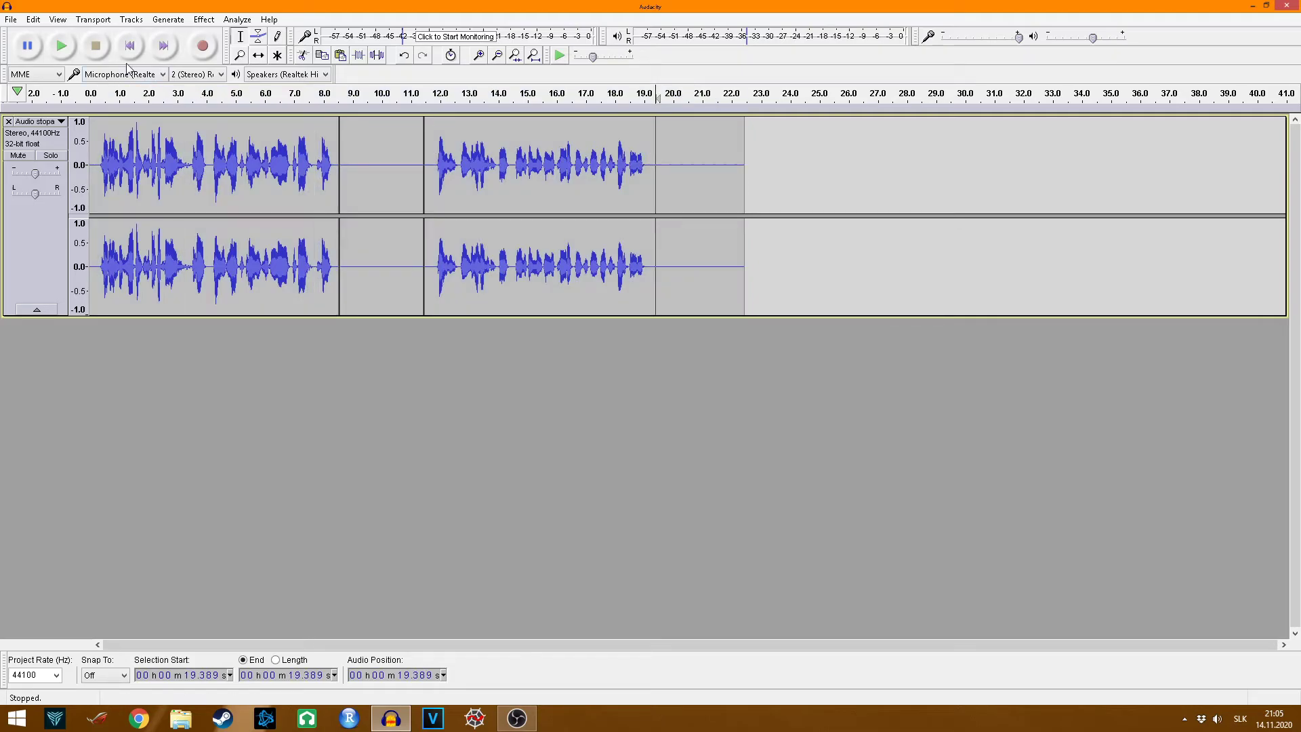
click(65, 46)
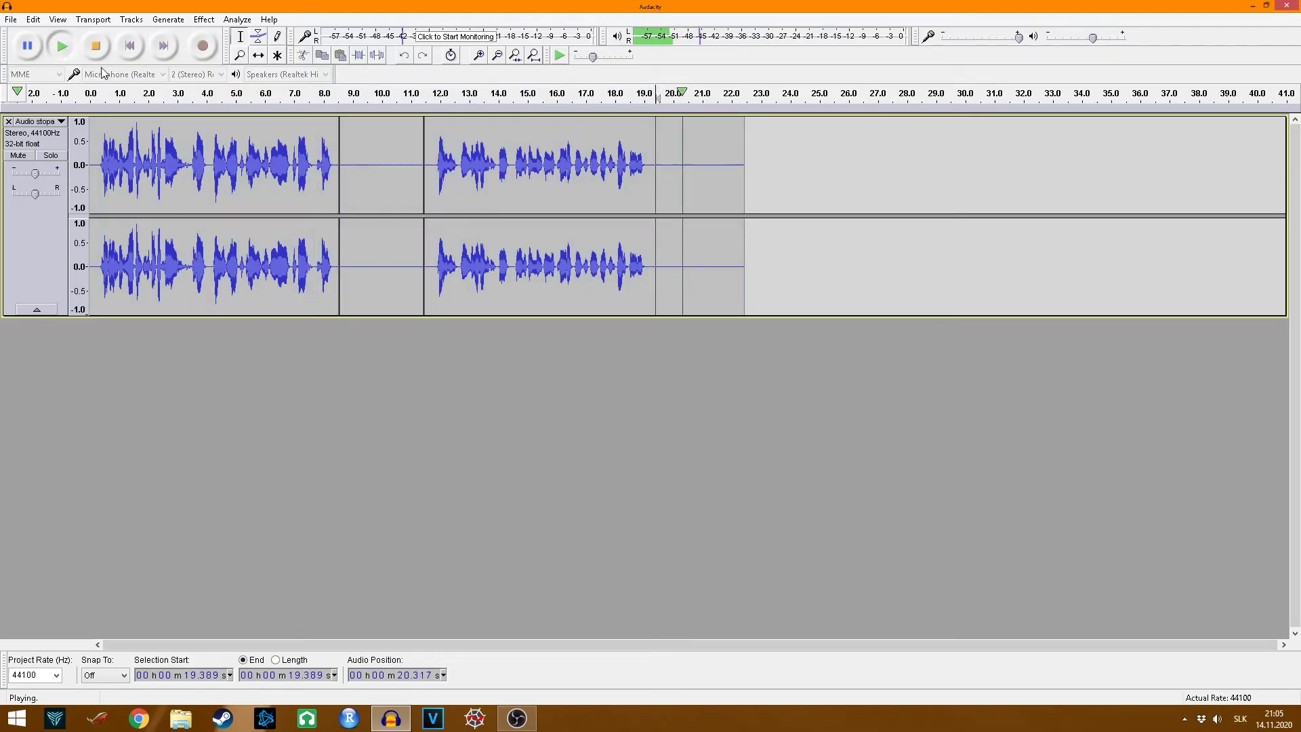
key(space)
click(98, 161)
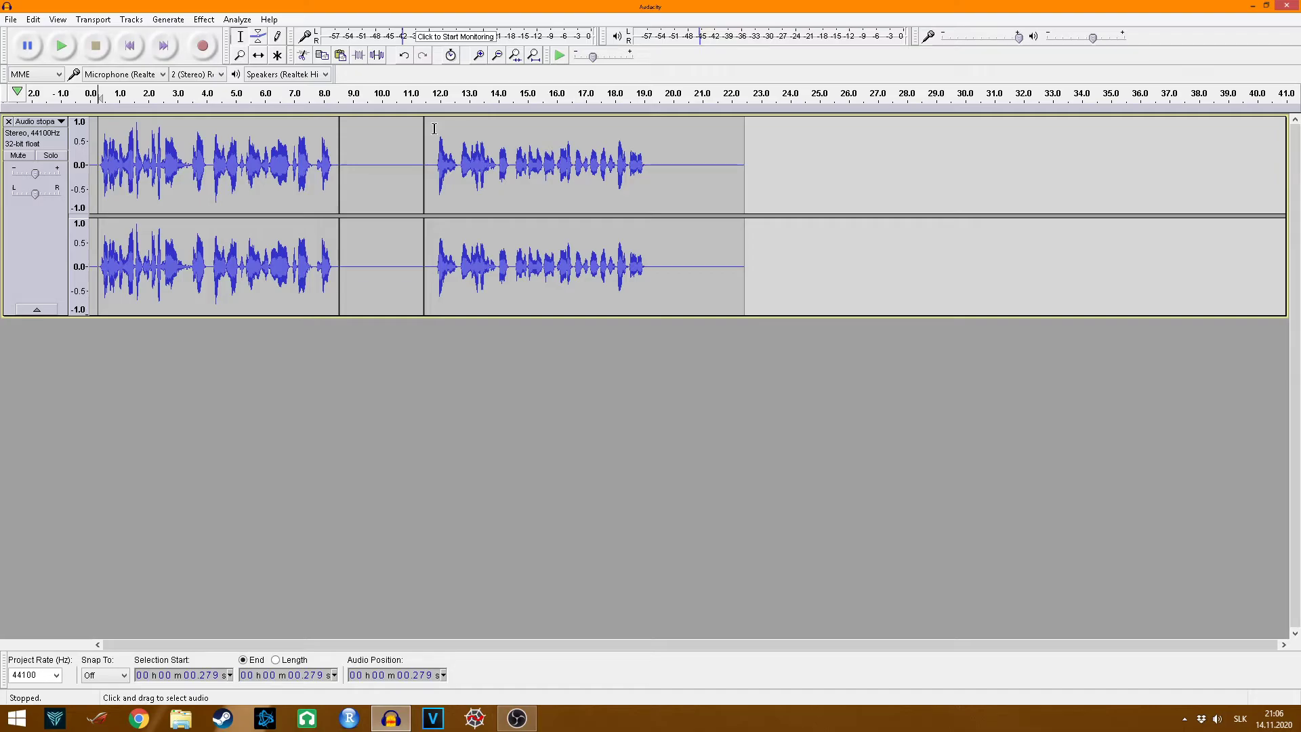
click(100, 157)
click(61, 46)
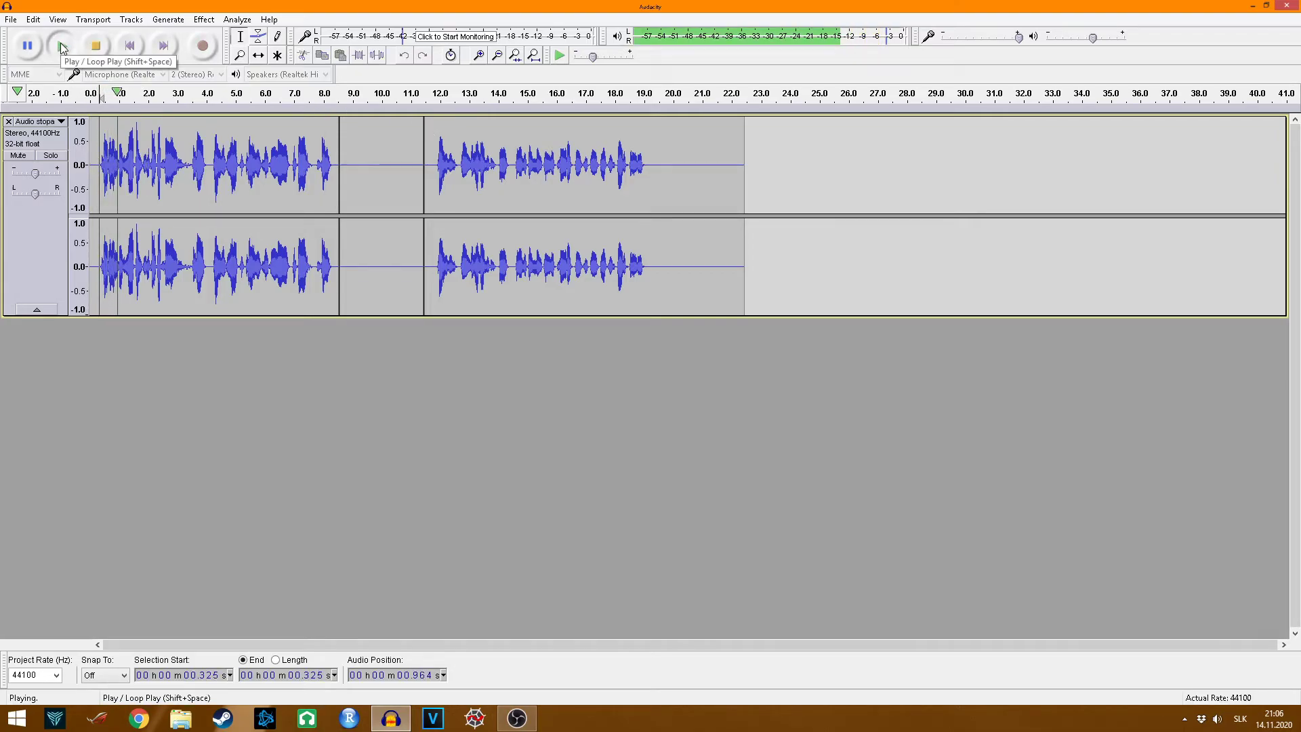
click(96, 46)
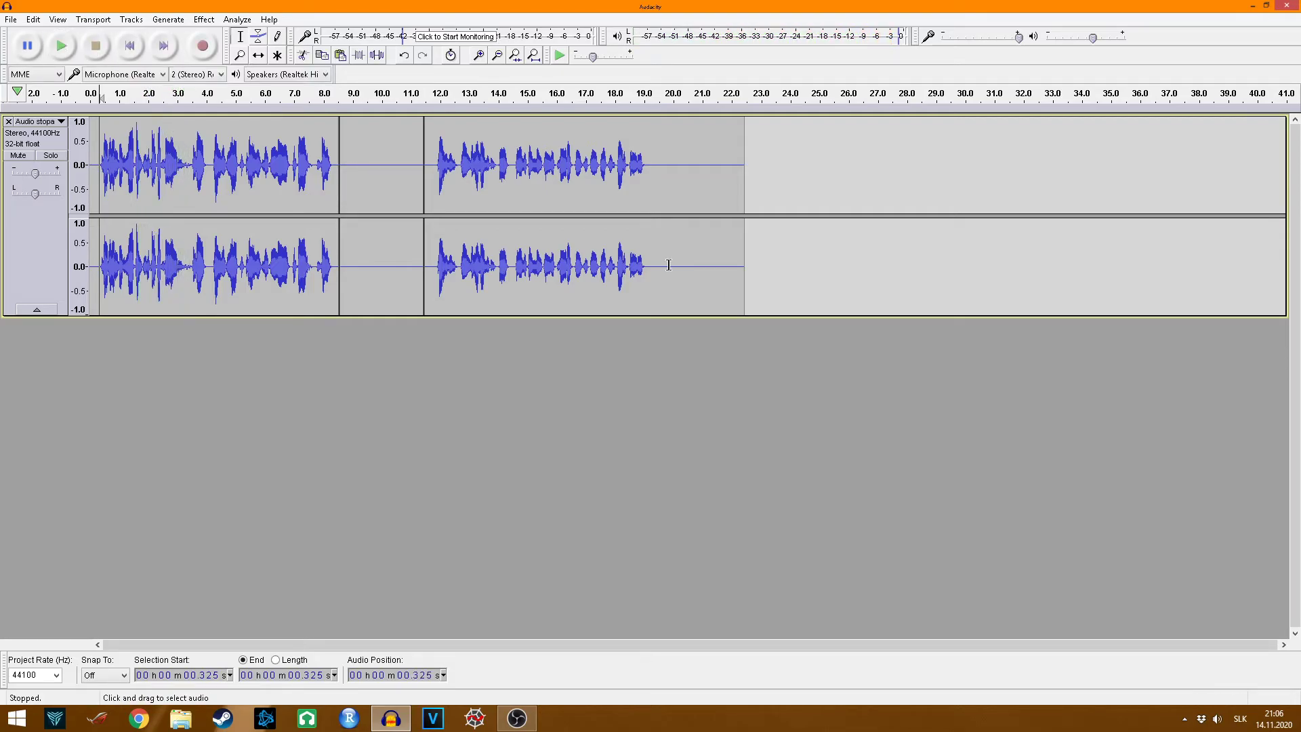
Copy the second speech section from about 11.7 to 19.2 s and paste it into the empty area at about 27 s
click(359, 168)
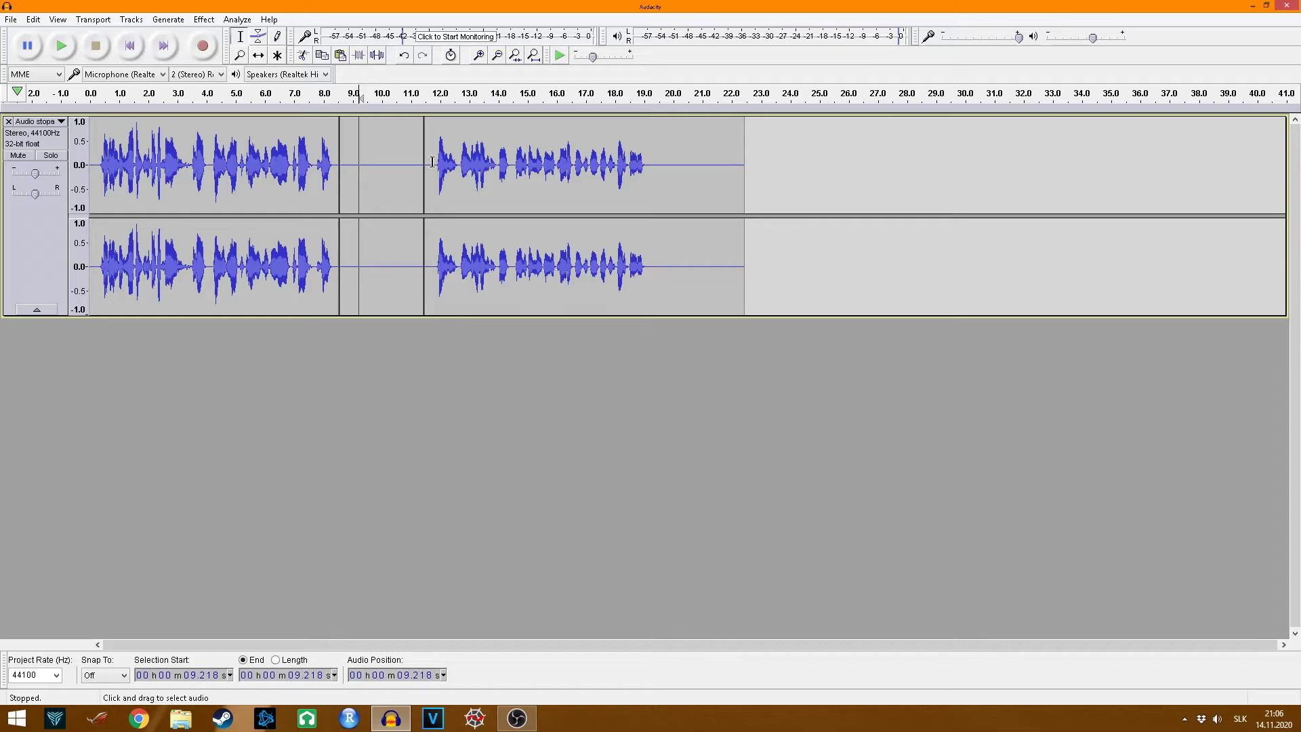
drag(432, 162, 649, 163)
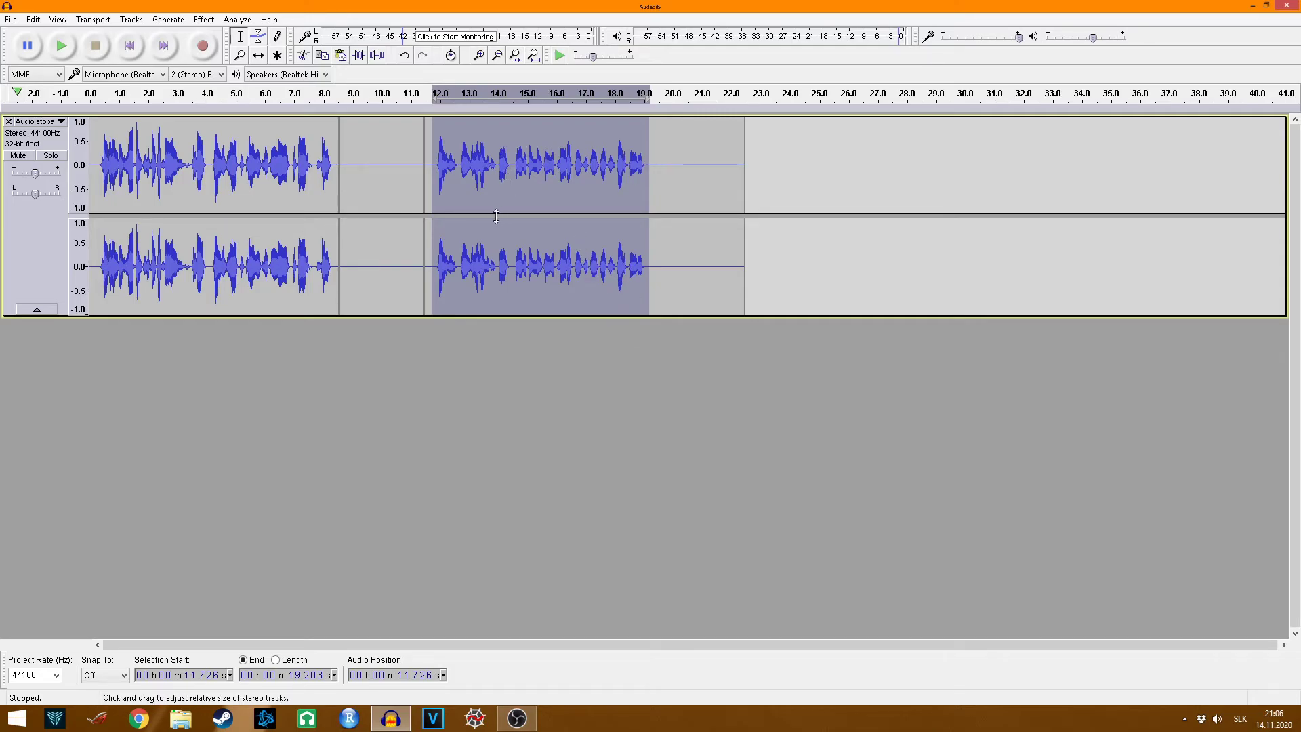
click(323, 57)
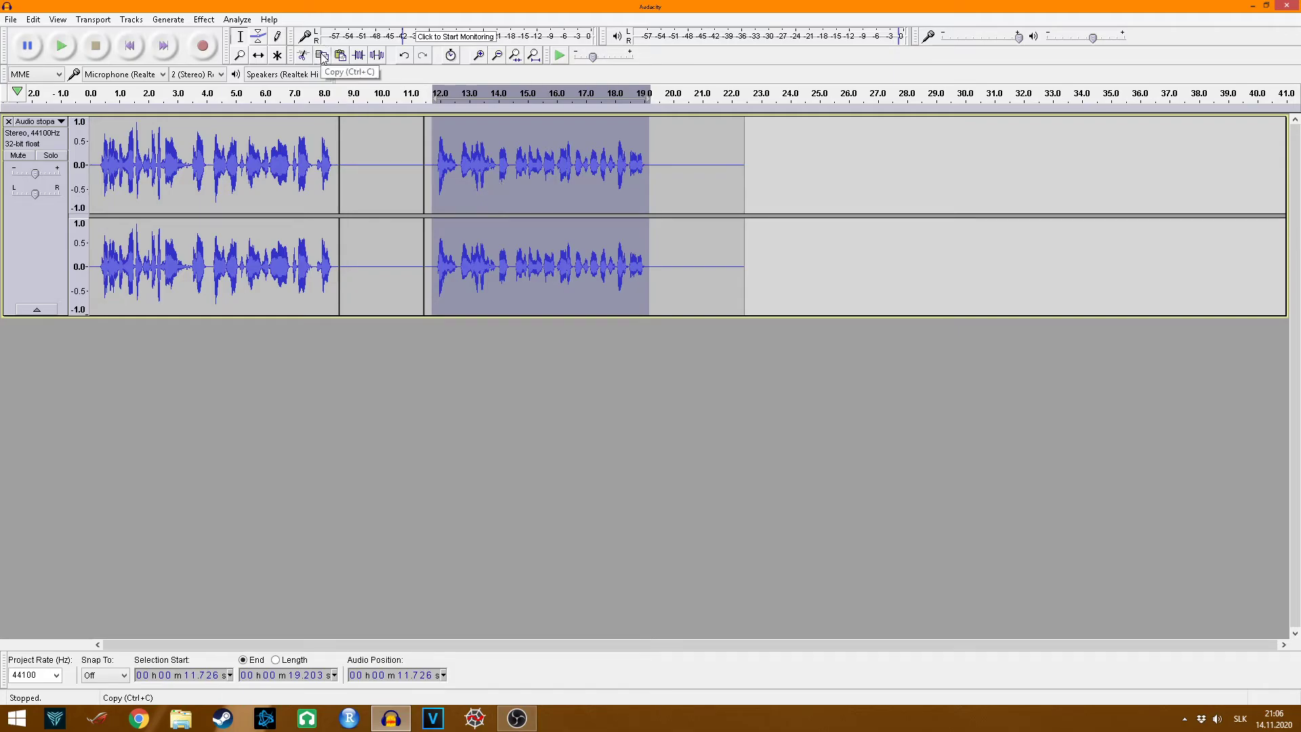
click(879, 141)
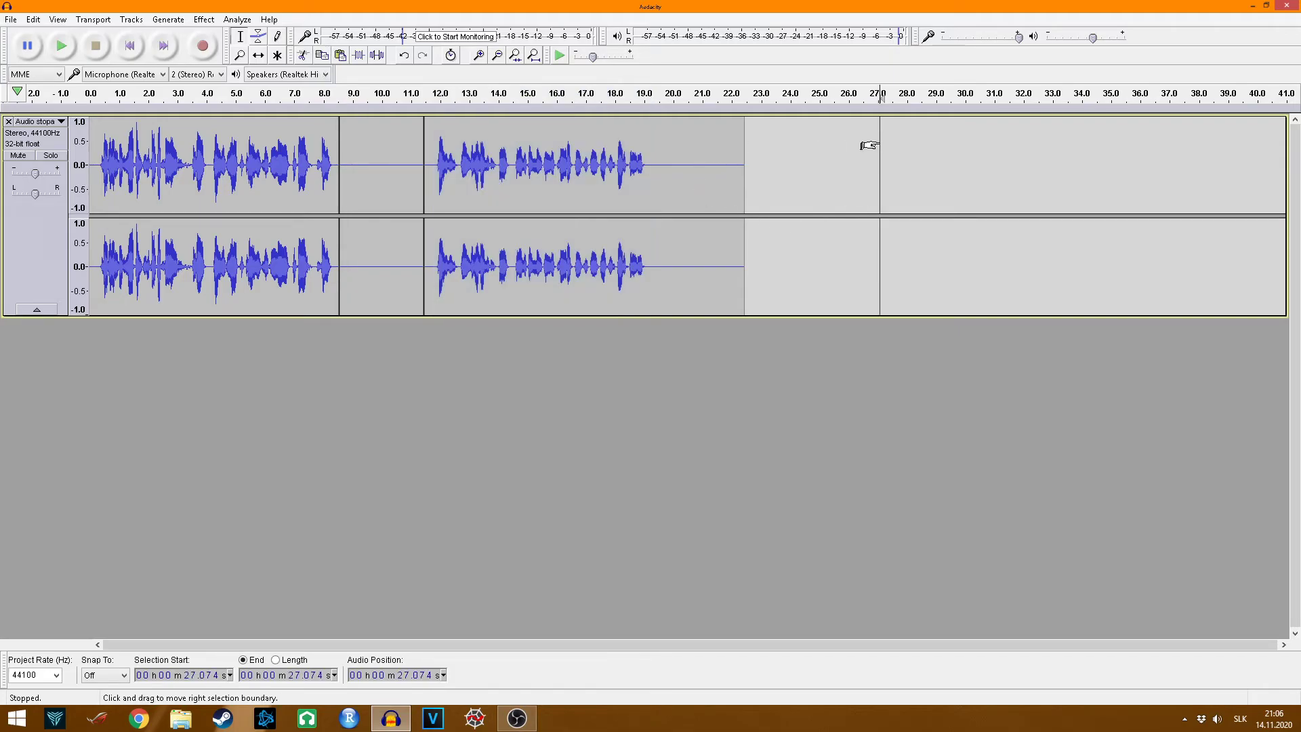
click(341, 57)
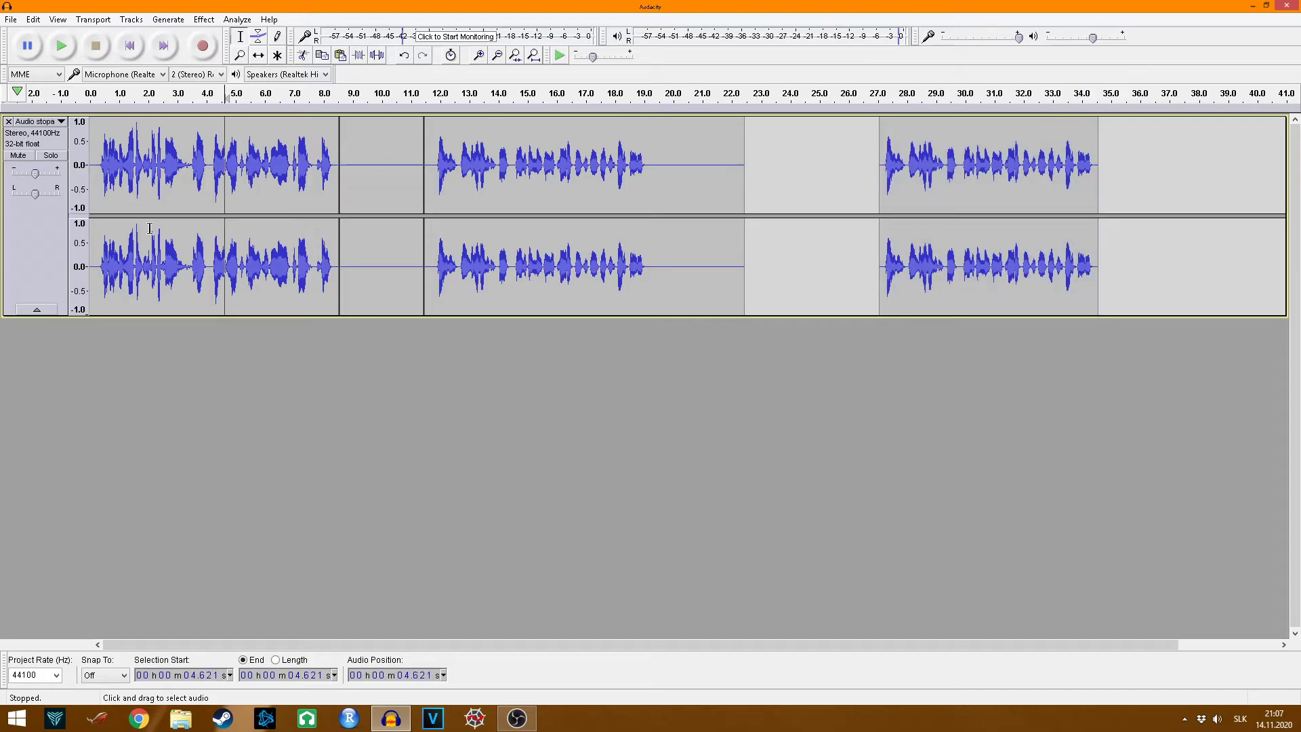
Try out muting and soloing the audio track
click(21, 157)
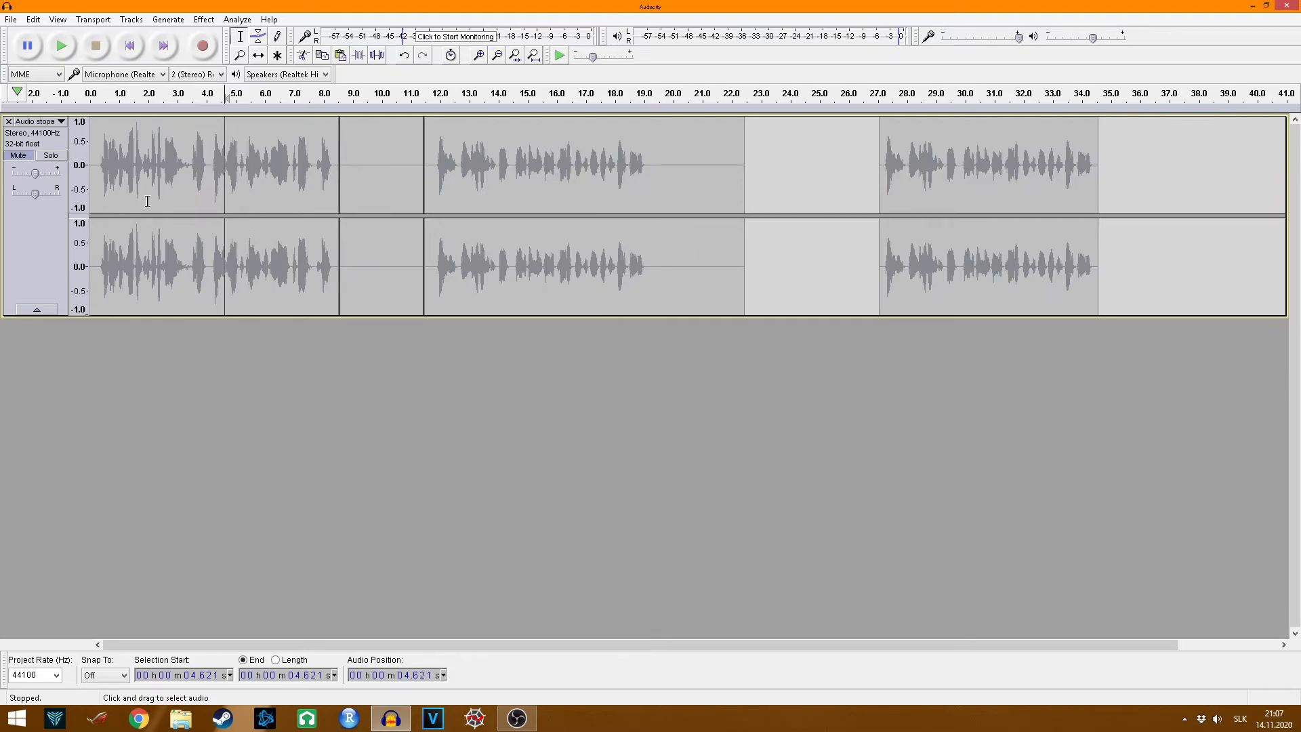
click(44, 160)
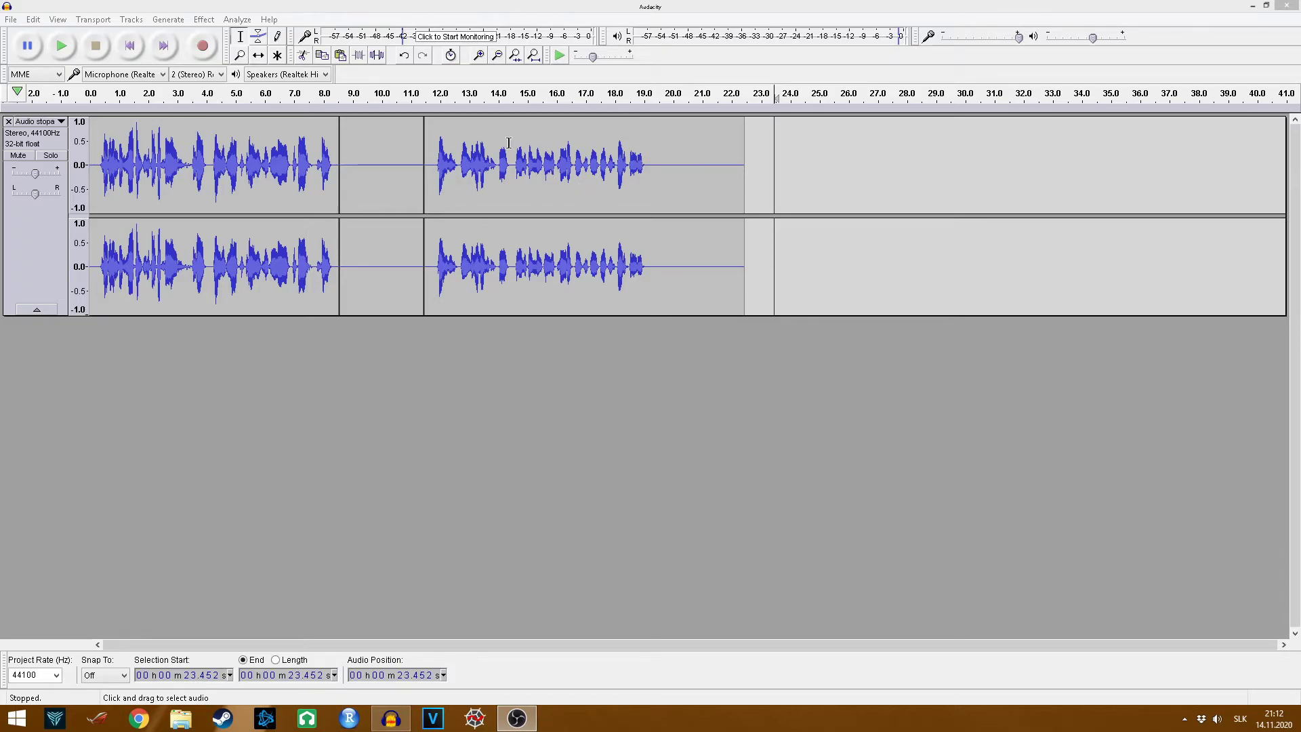
Silence the short speech burst between about 13.9 and 14.5 s
drag(512, 166, 496, 173)
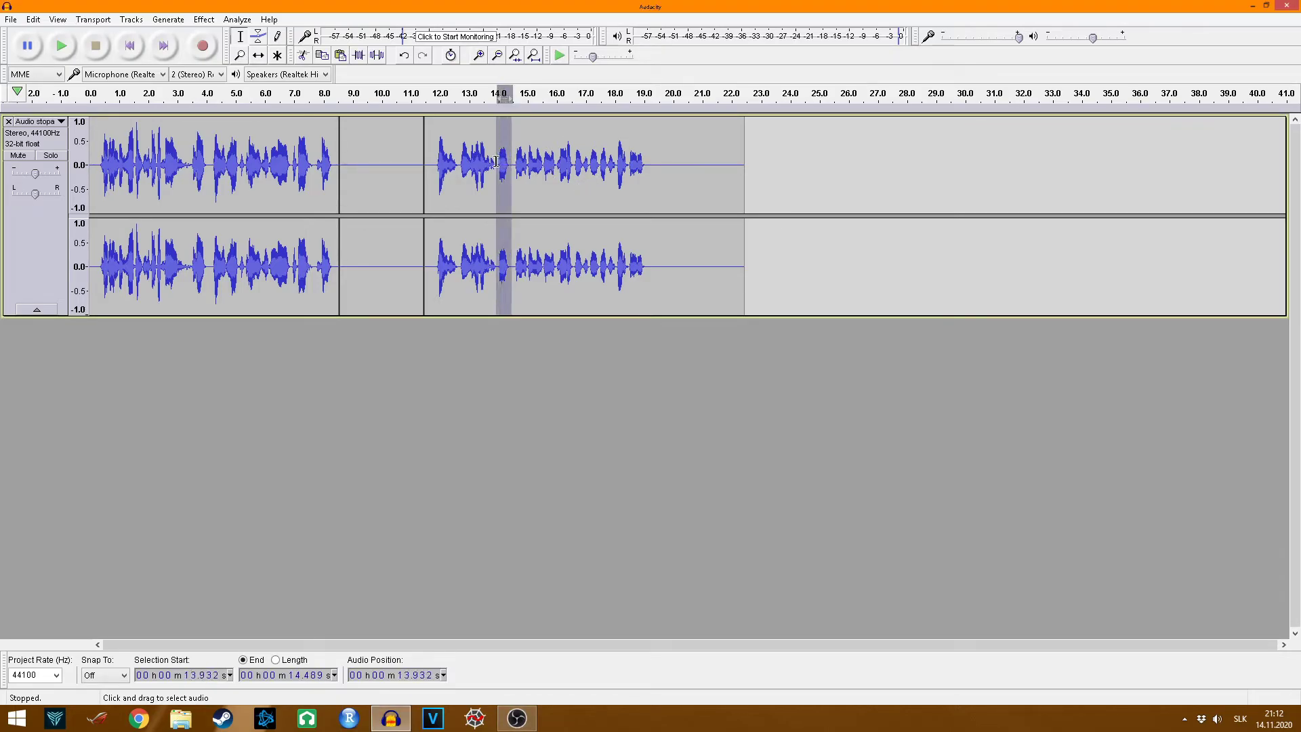
click(377, 57)
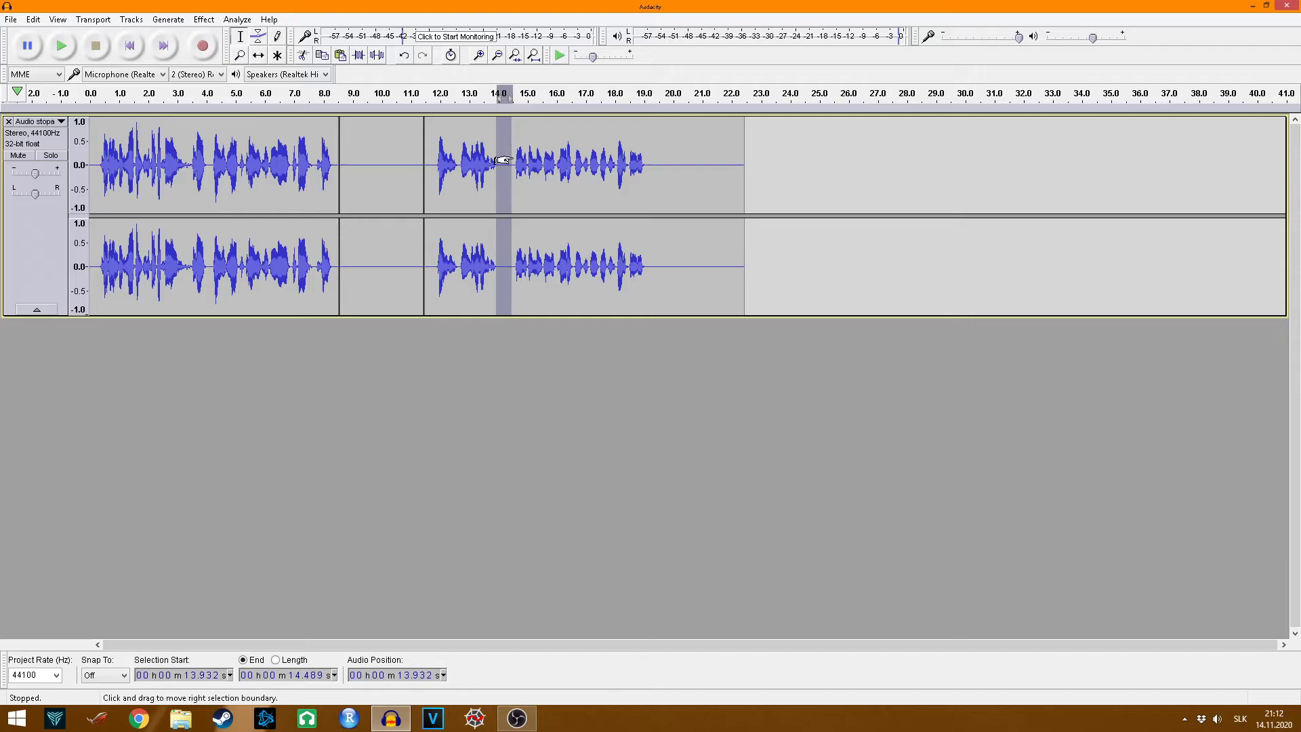
click(518, 163)
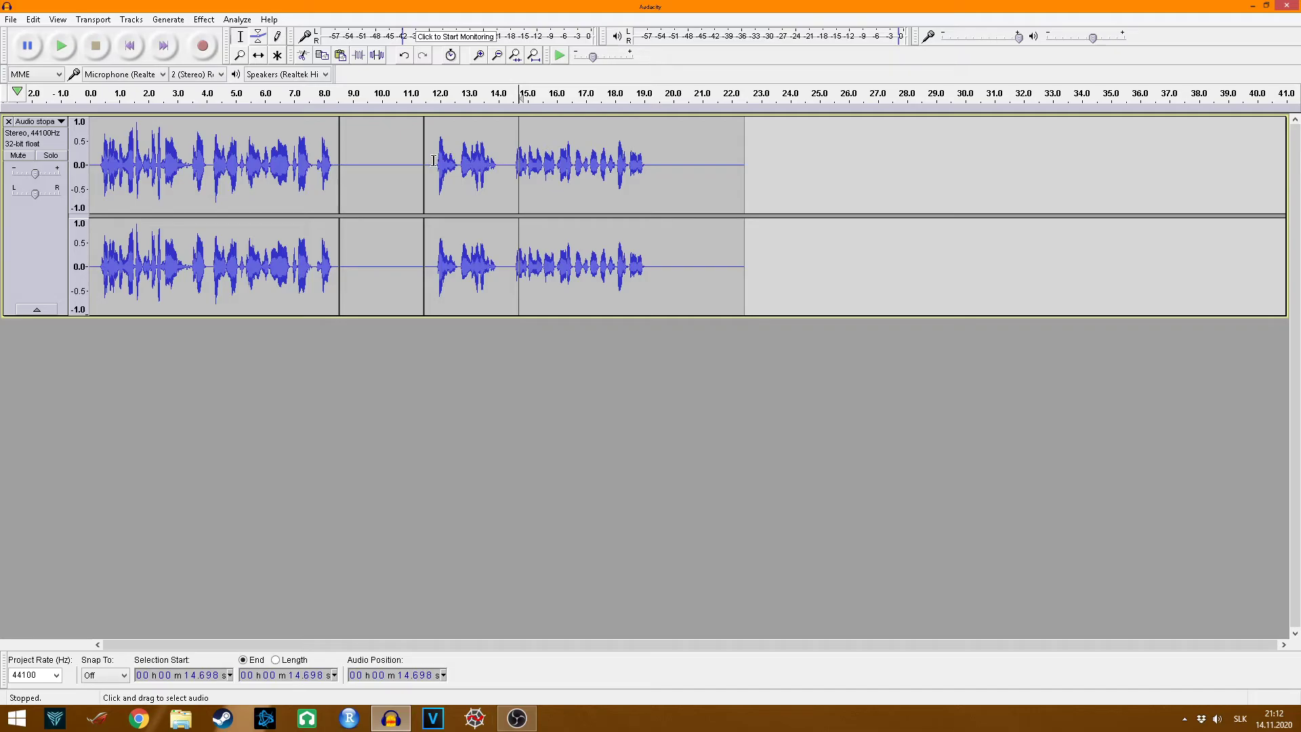
Trim the second speech clip to the selection from about 11.8 to 14.1 s and undo the trim
drag(435, 161, 499, 172)
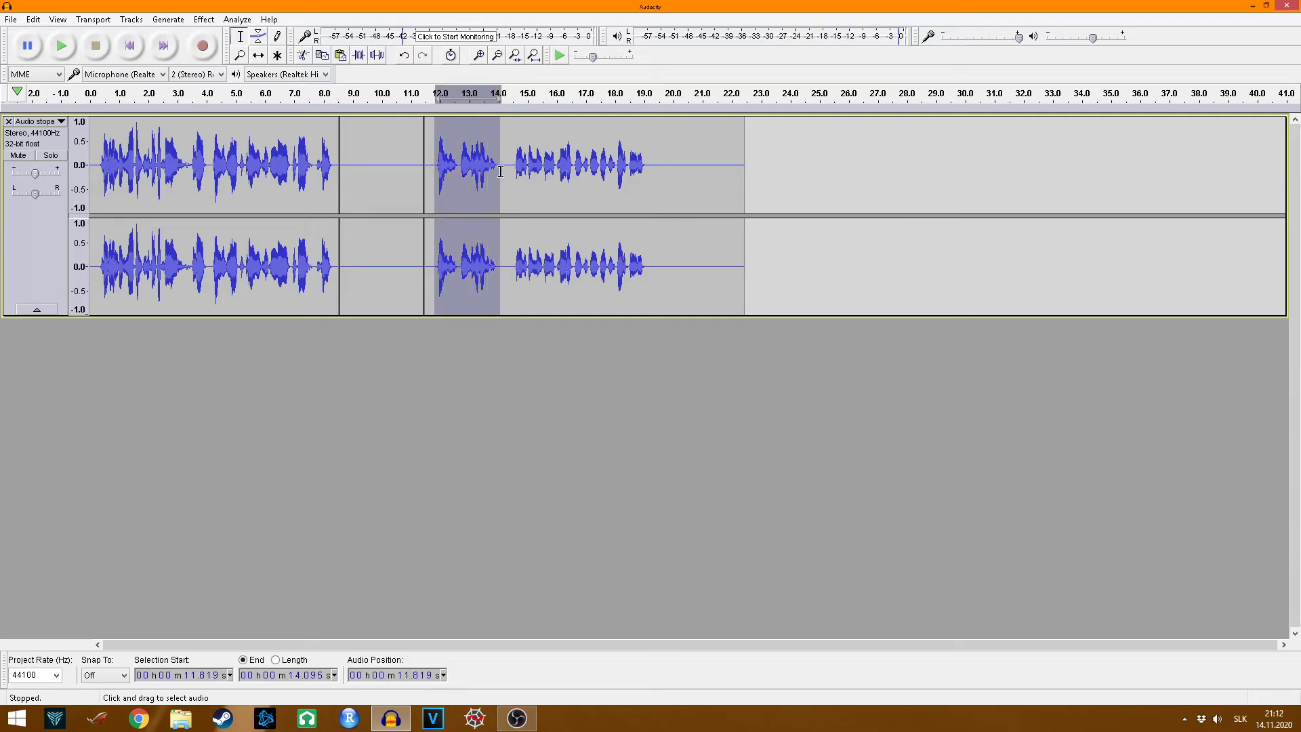
click(359, 55)
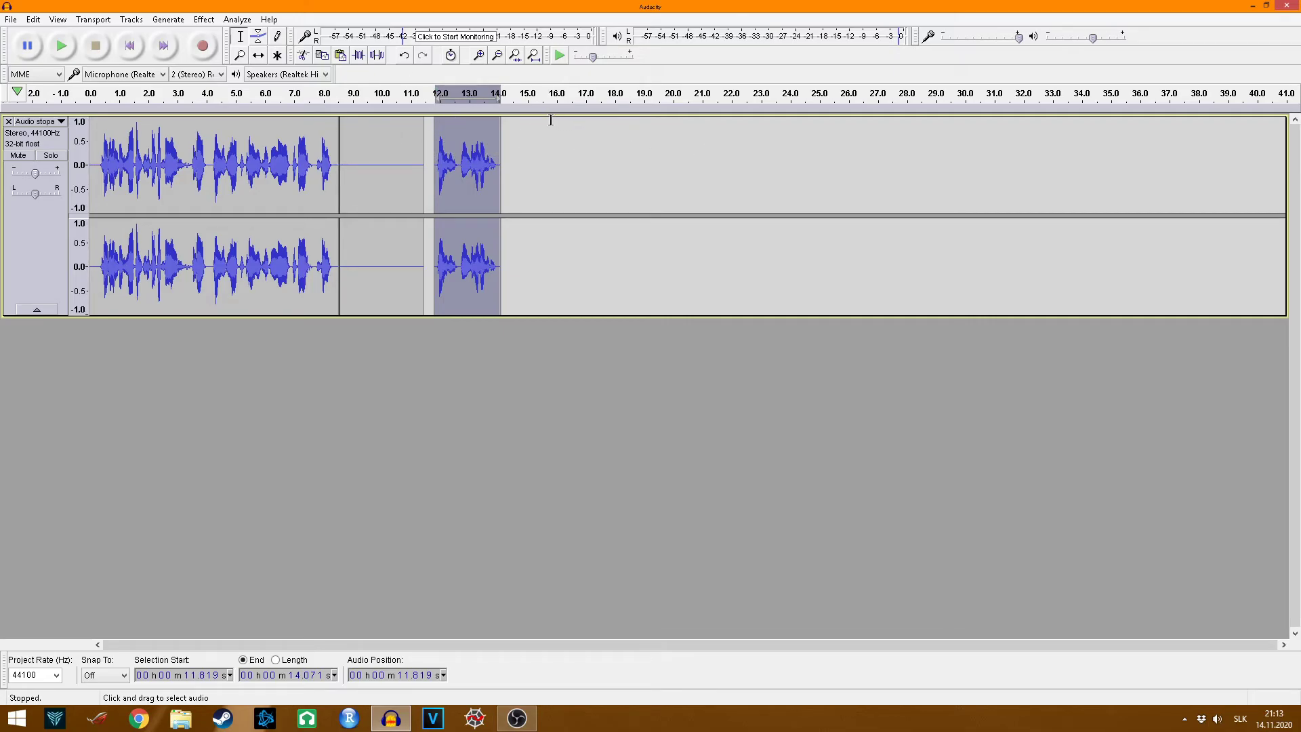
key(ctrl+z)
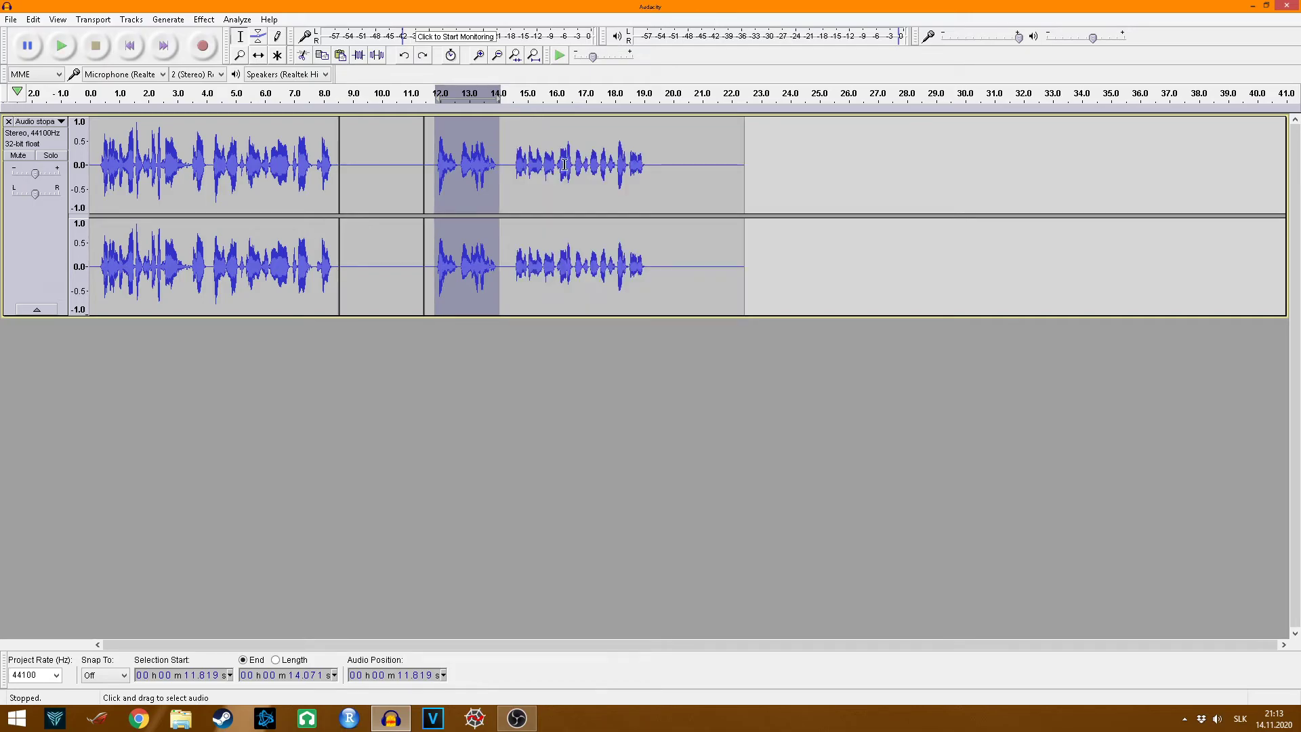
Delete the silent tail from about 19.0 to 22.5 s, undoing and repeating the deletion to demonstrate it
click(643, 162)
drag(746, 153, 643, 166)
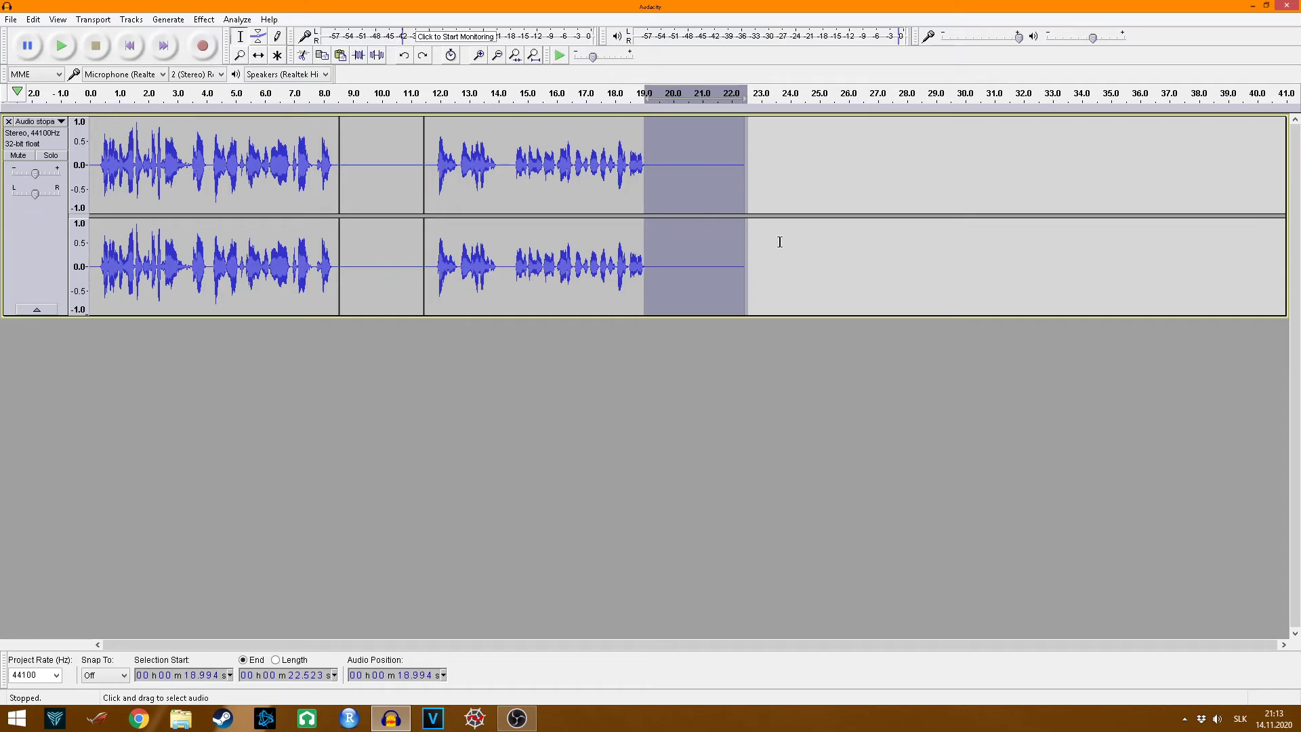
key(Delete)
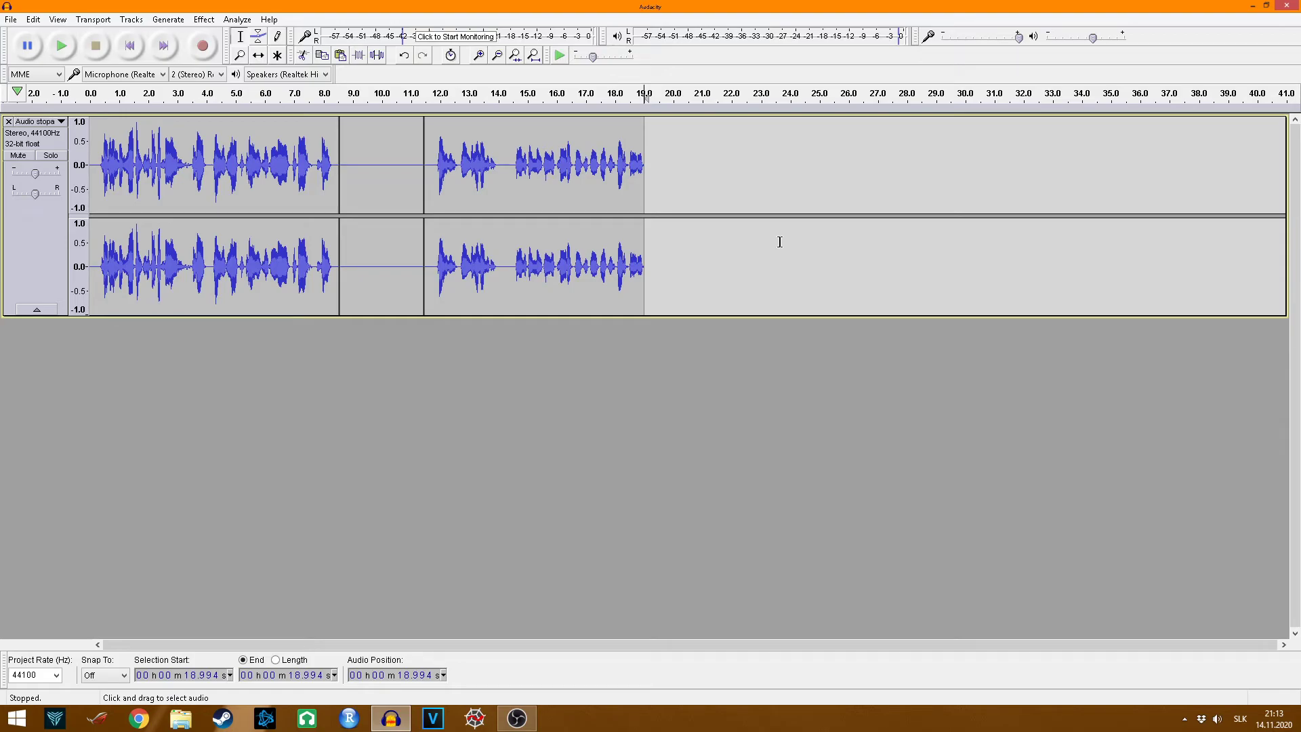
key(ctrl+z)
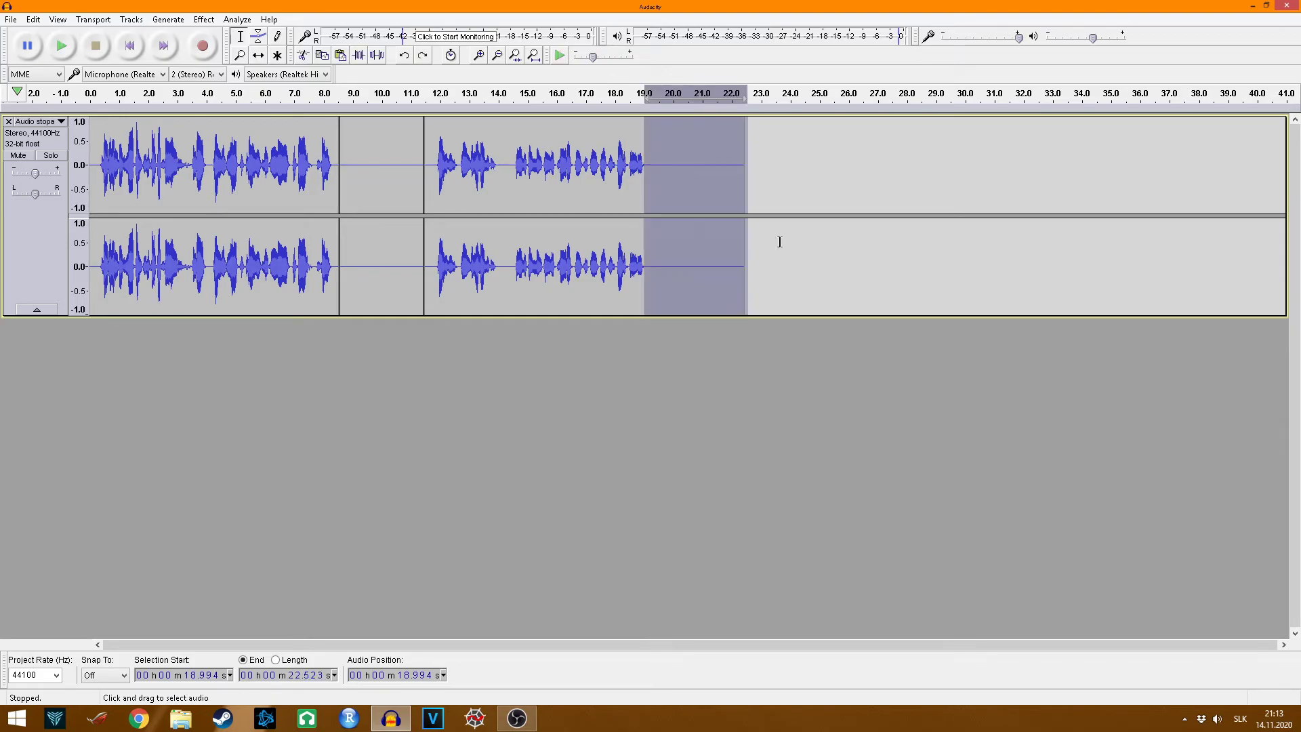
key(Delete)
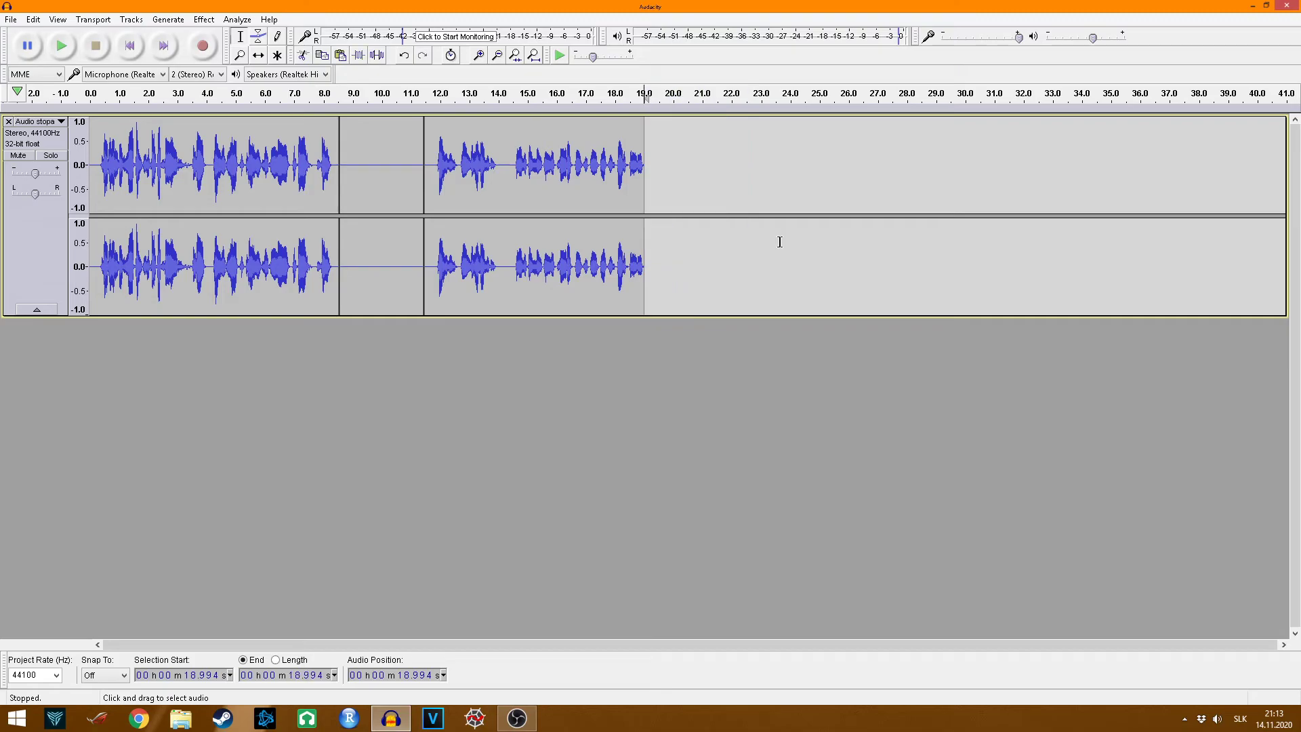
key(ctrl+z)
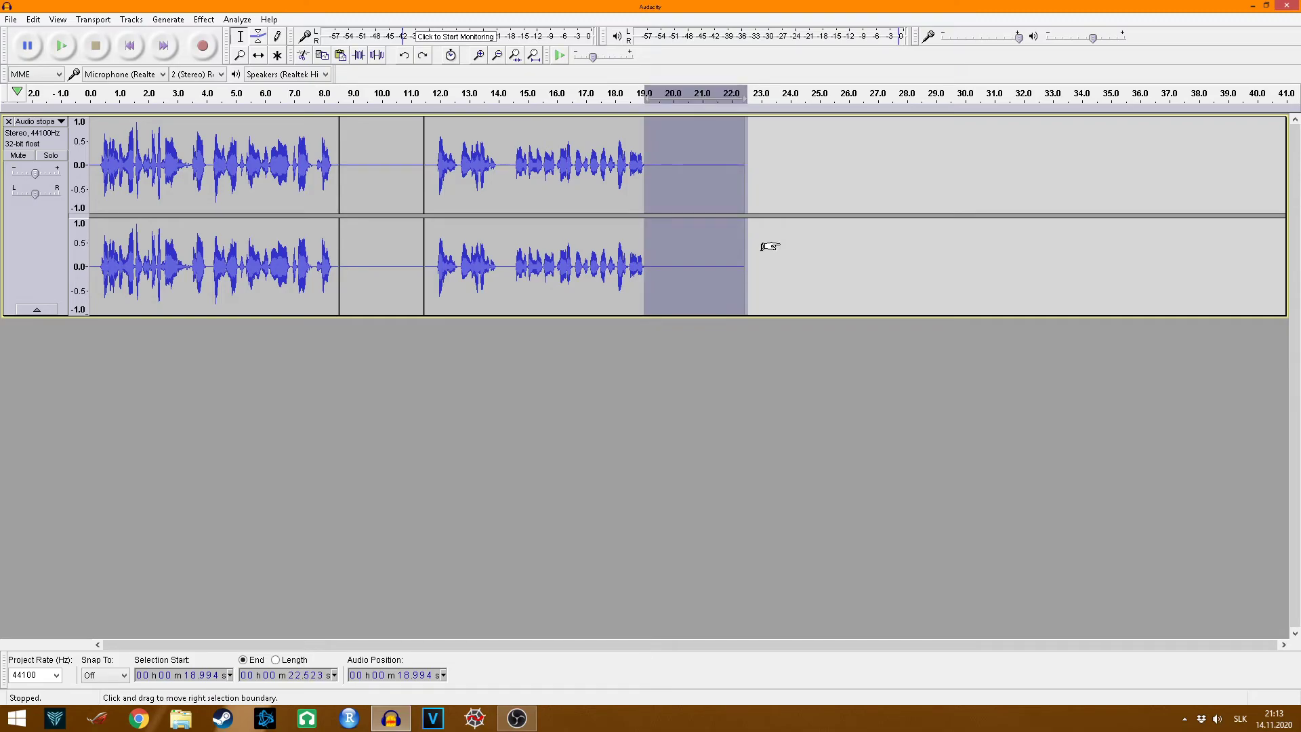
key(Delete)
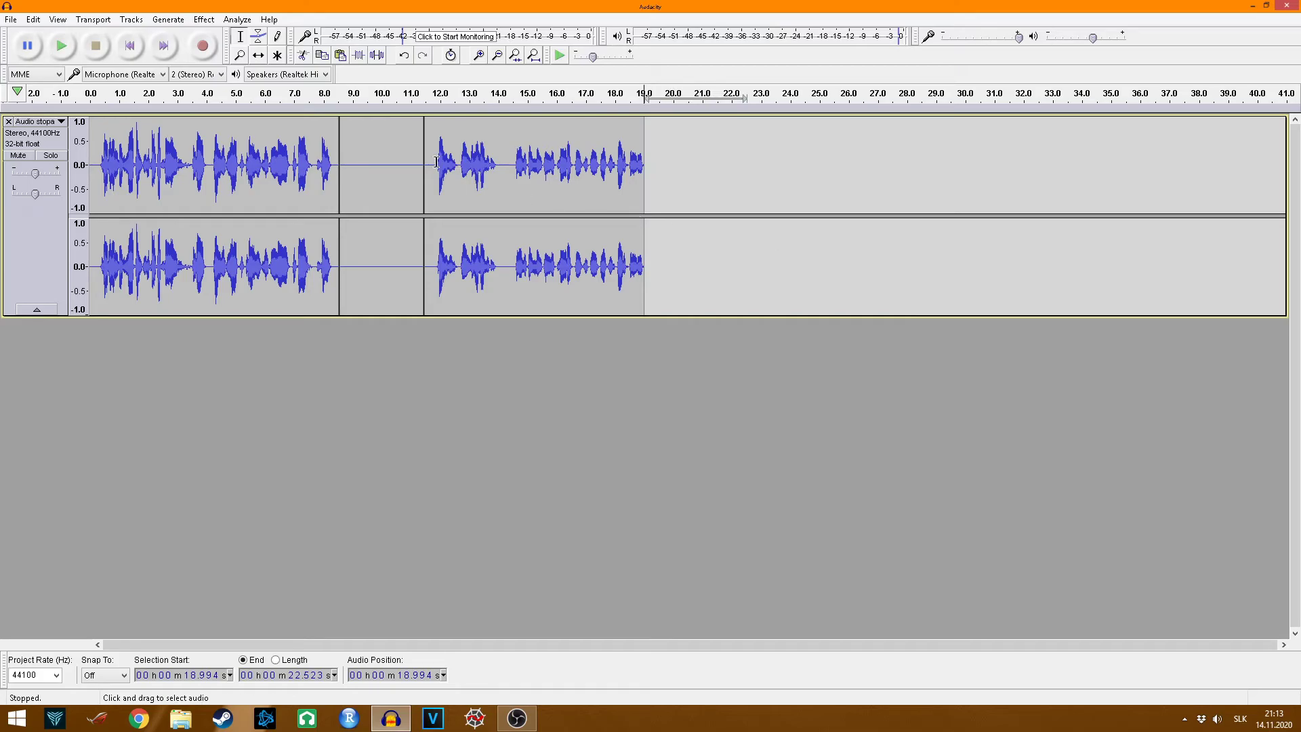
Duplicate the audio from about 11.8 to 19.0 s onto a new track and delete about 10.6 to 19.2 s from the original track
drag(432, 160, 644, 173)
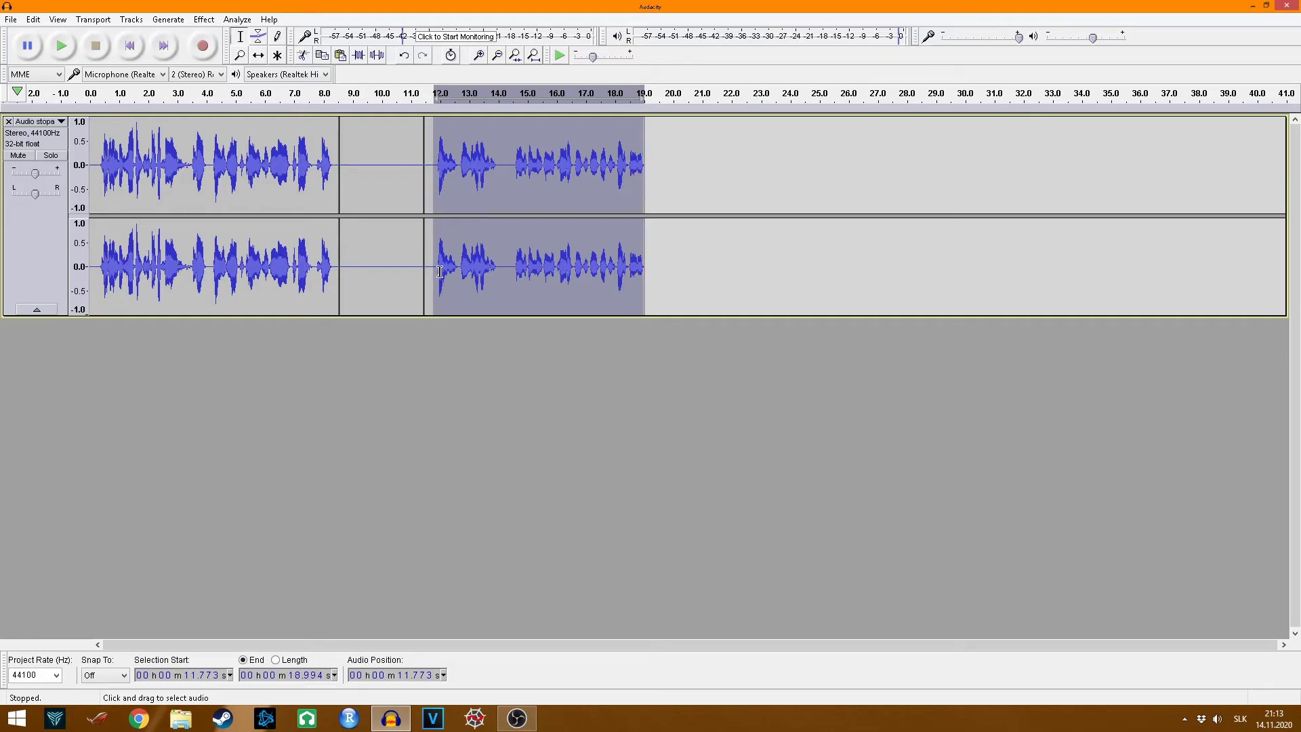
key(ctrl+d)
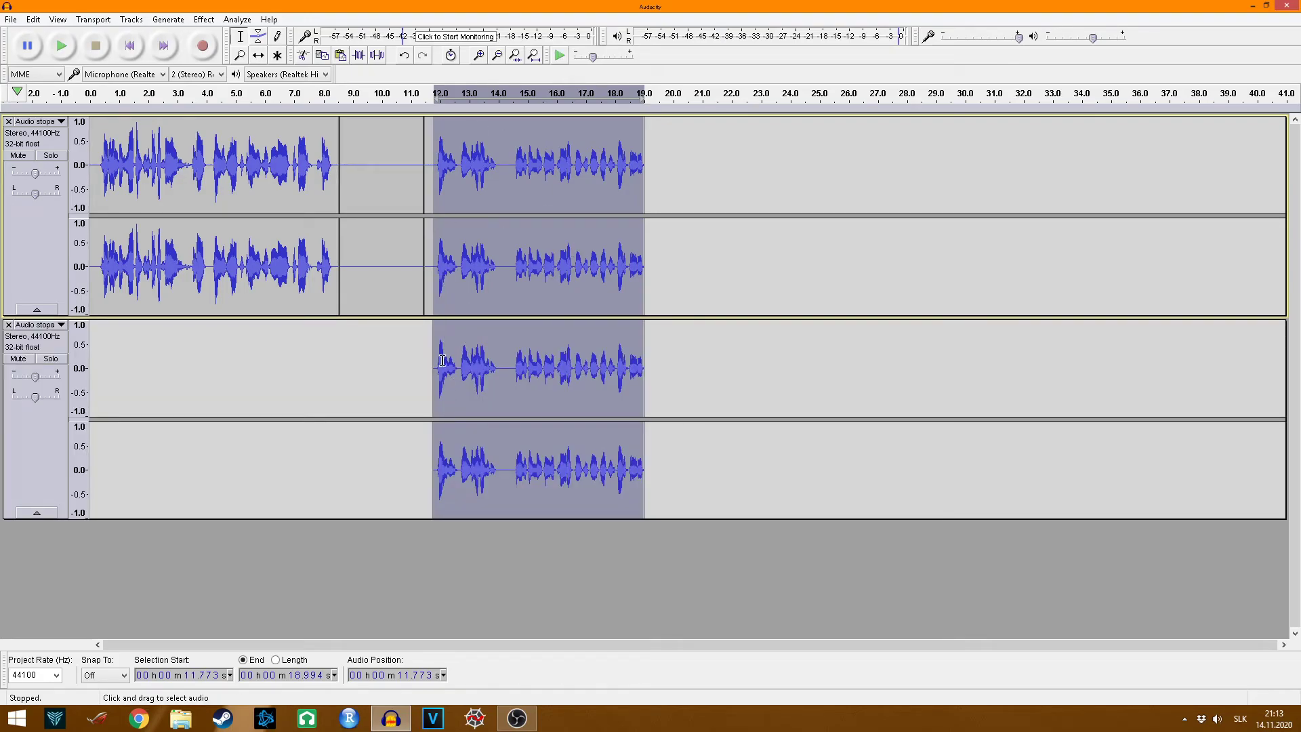
click(478, 228)
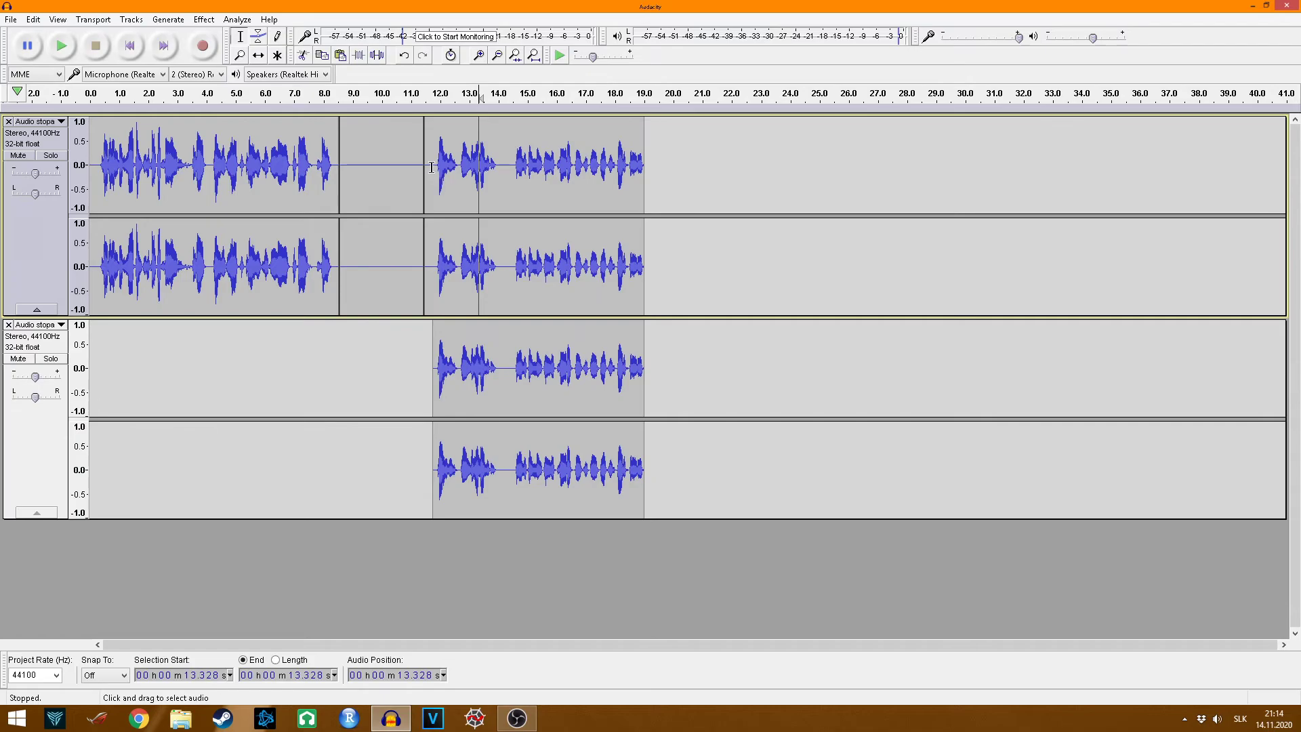
drag(400, 160, 649, 177)
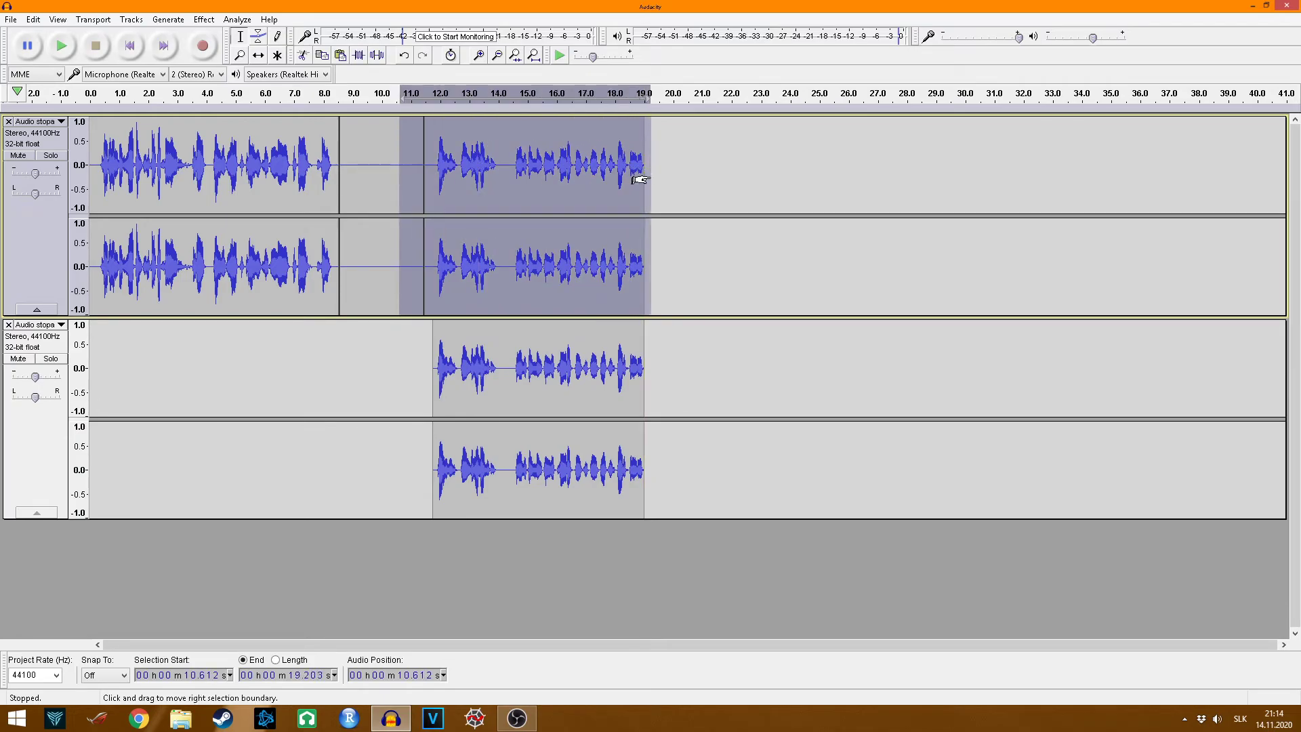
key(Delete)
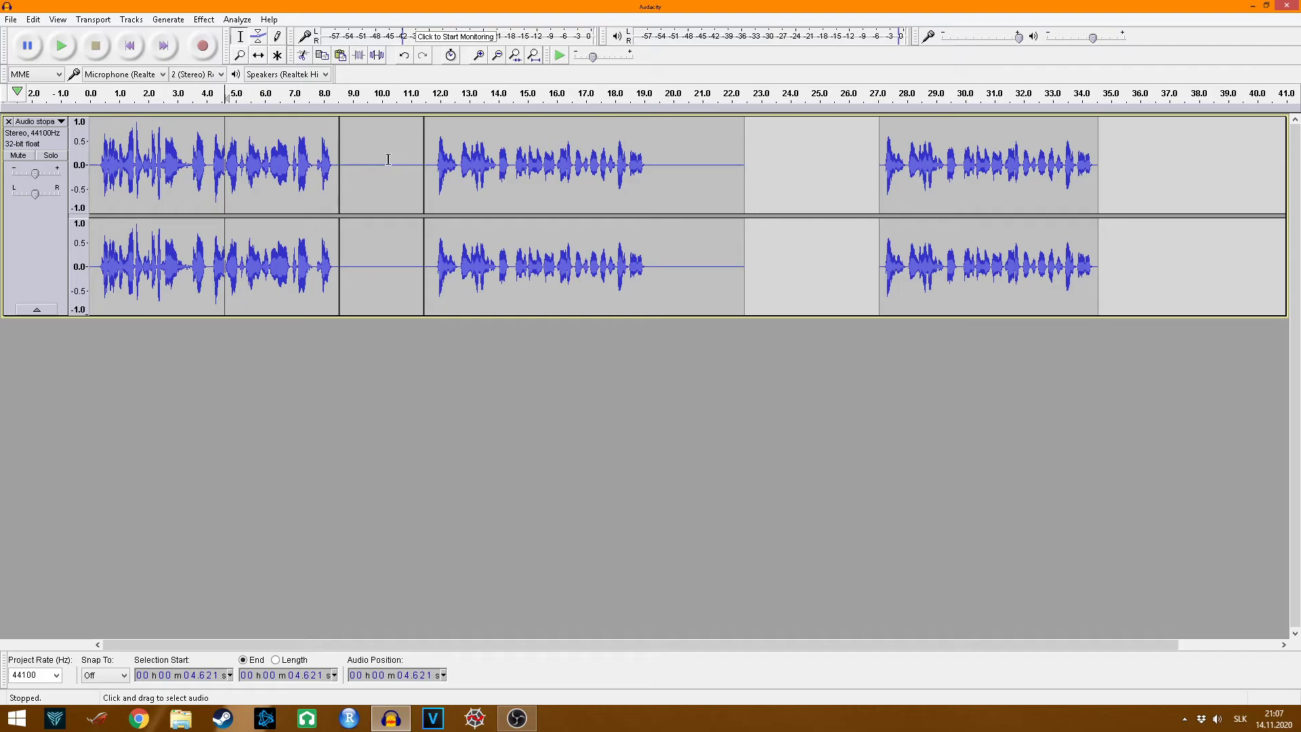
click(376, 201)
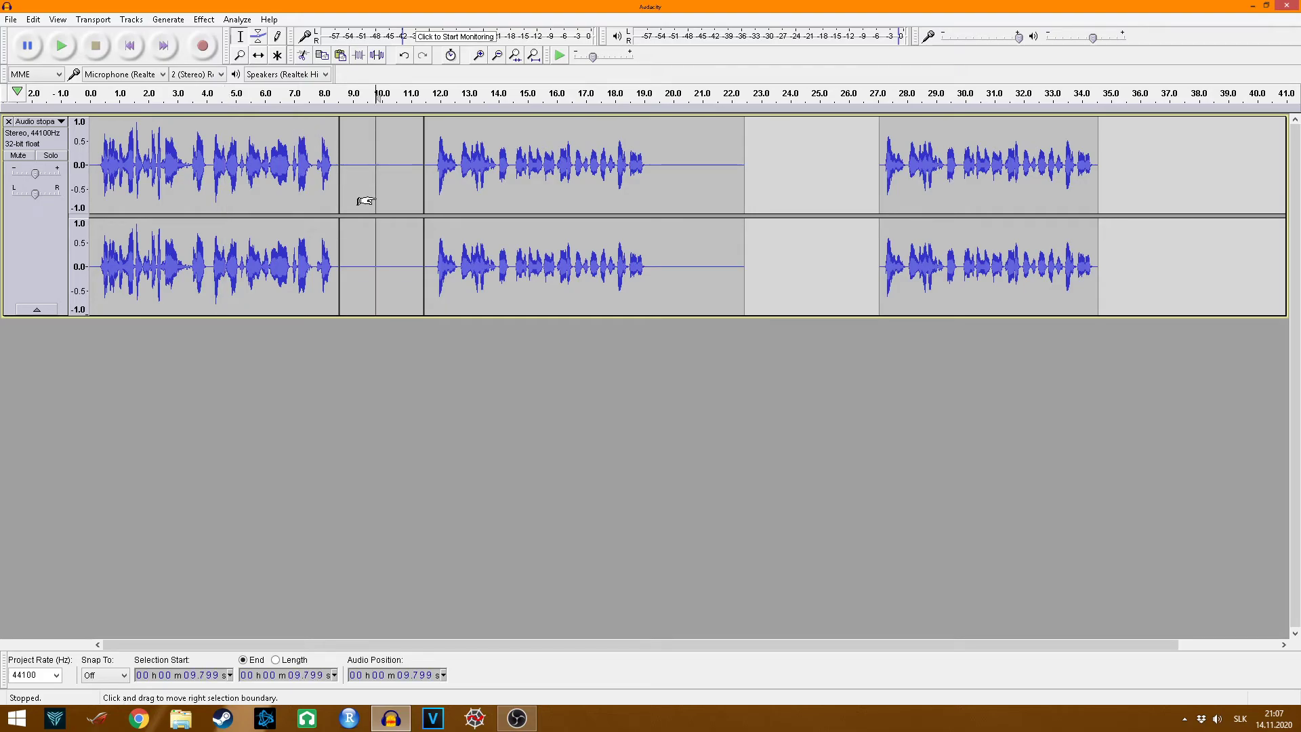
drag(99, 152, 1093, 181)
click(792, 169)
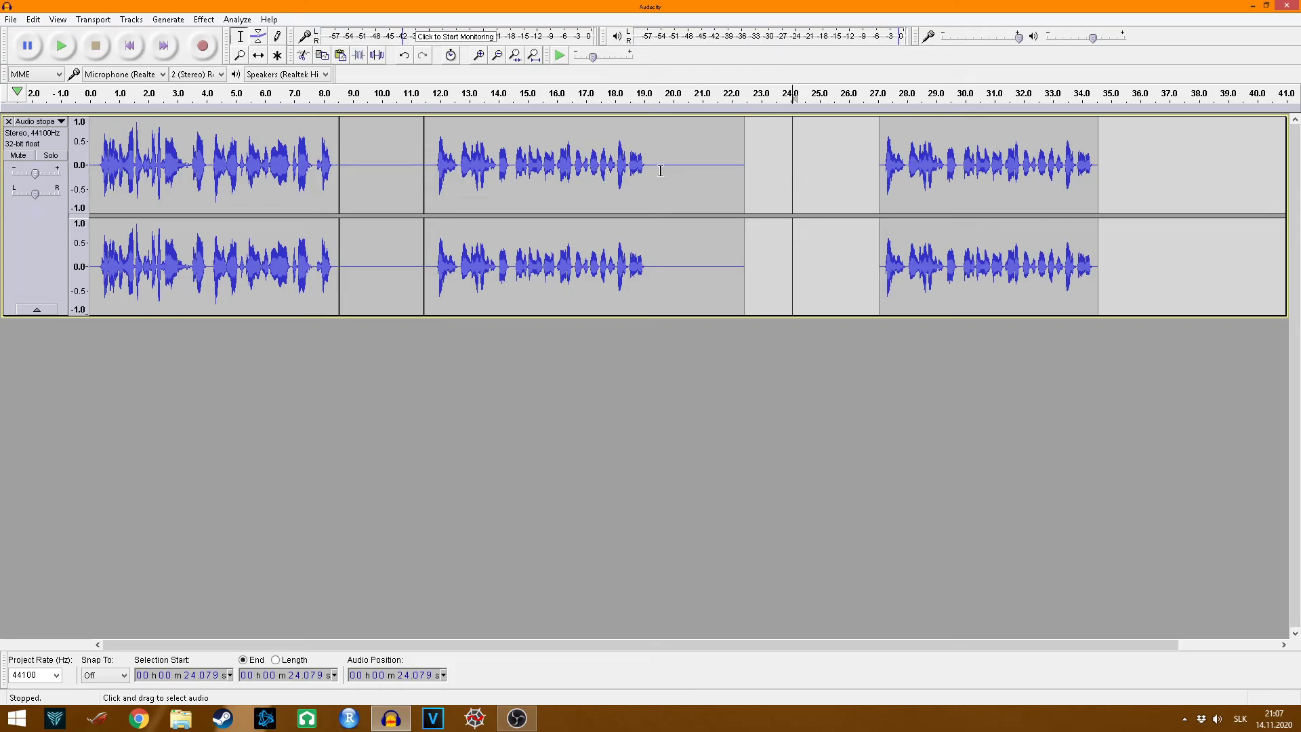
drag(660, 169, 382, 166)
click(355, 163)
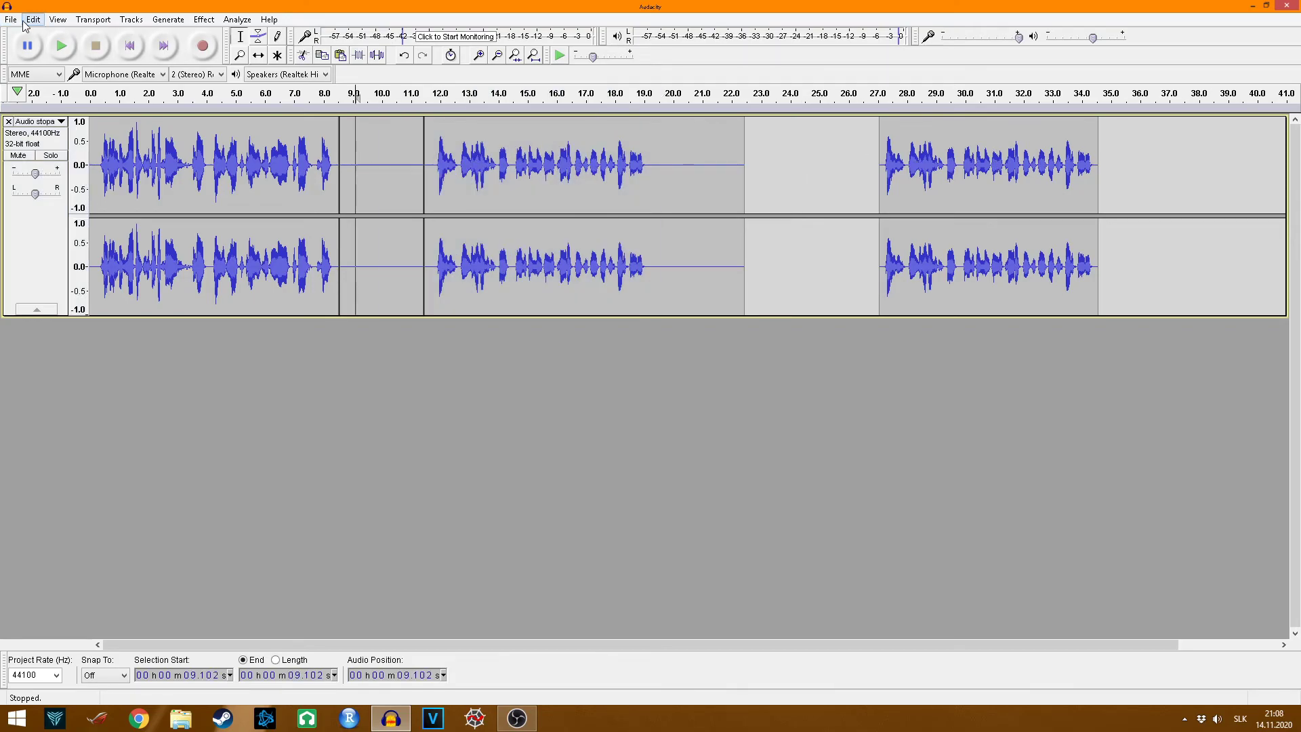
Export the audio to the audacity folder as asdasd in WAV (Microsoft) 32-bit float PCM format, leaving the metadata tags blank
click(19, 22)
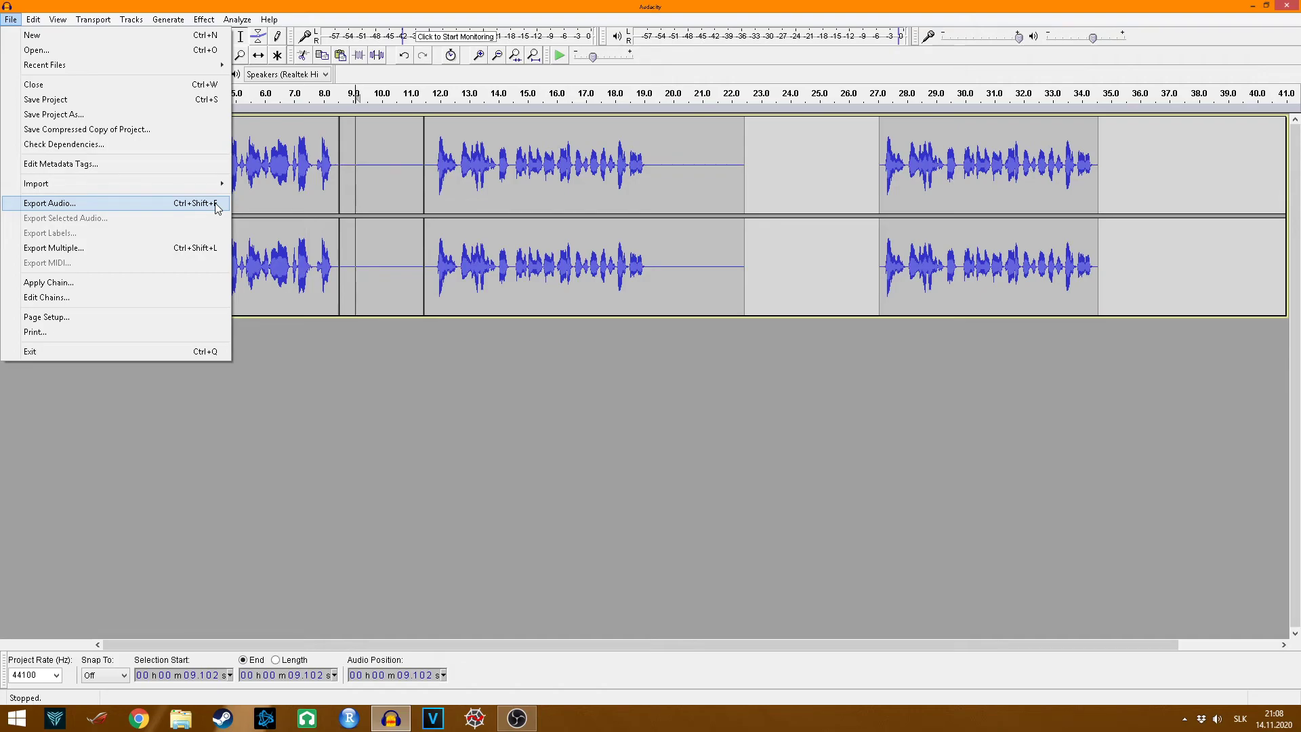
click(153, 205)
drag(224, 8, 302, 135)
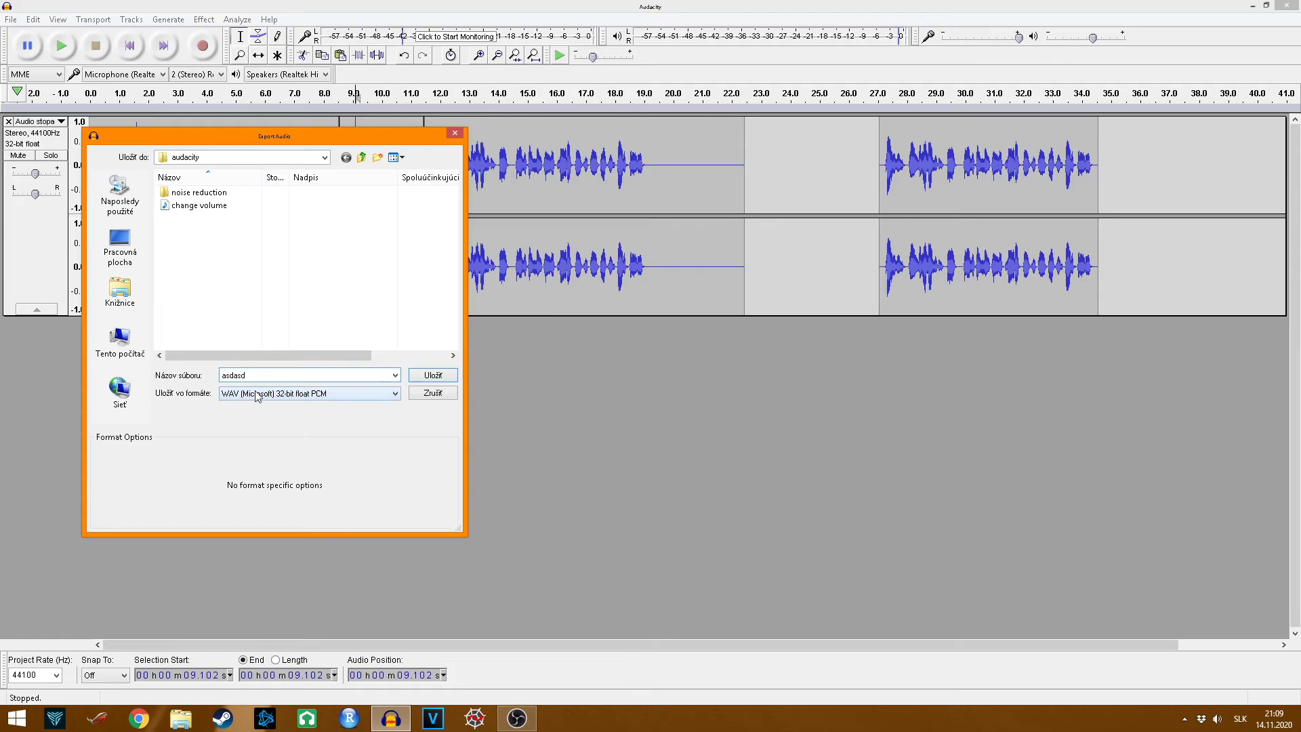
click(384, 399)
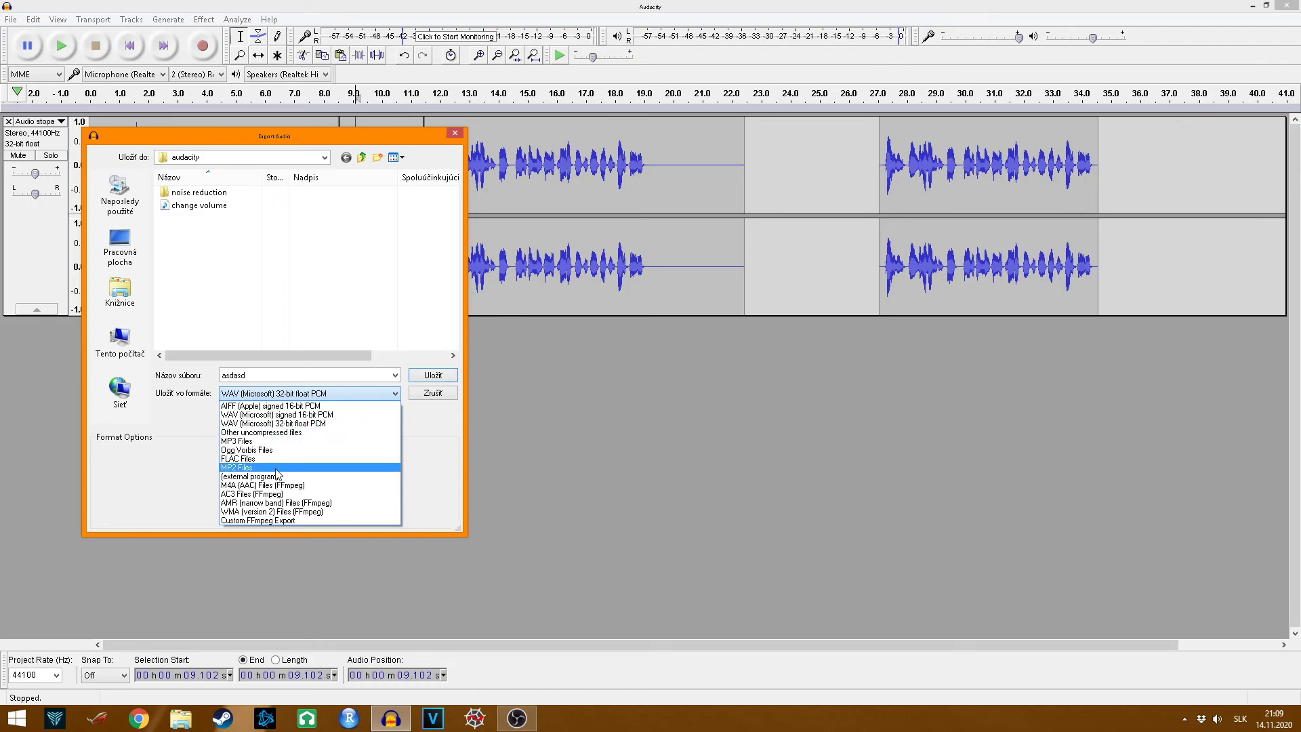
click(347, 424)
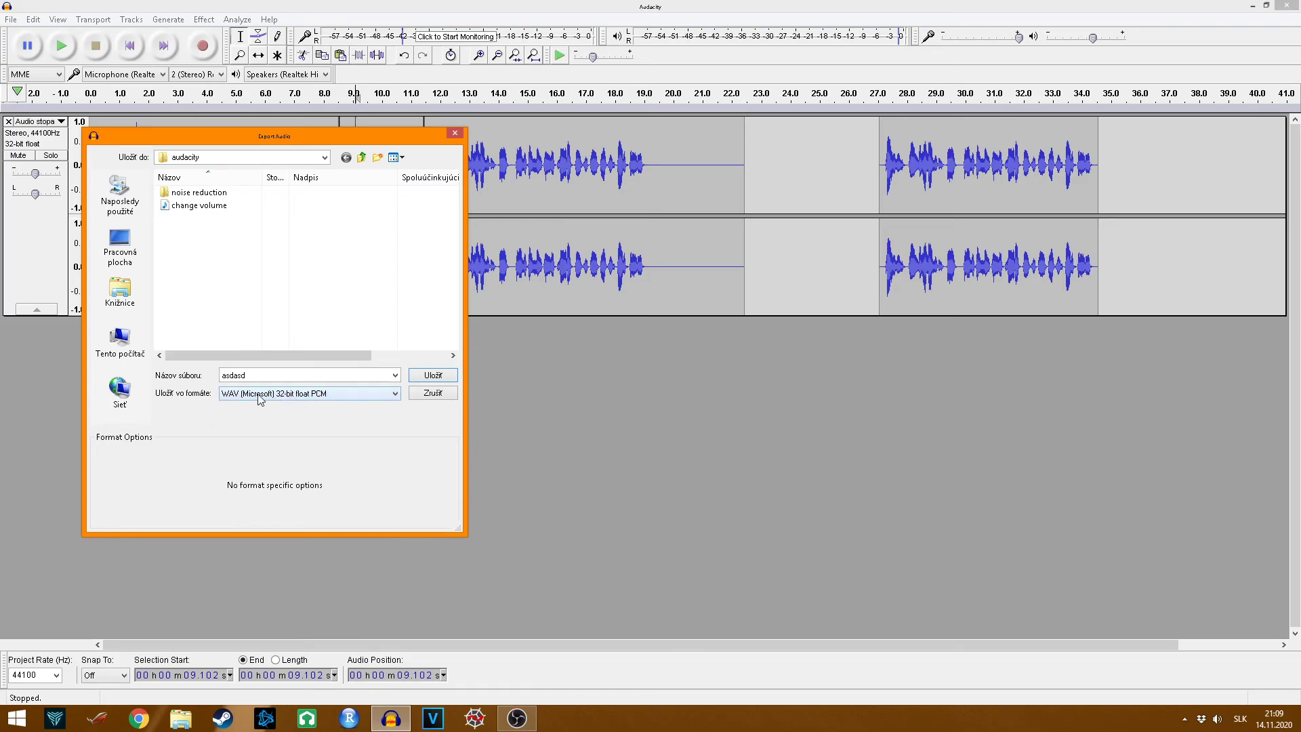
click(422, 378)
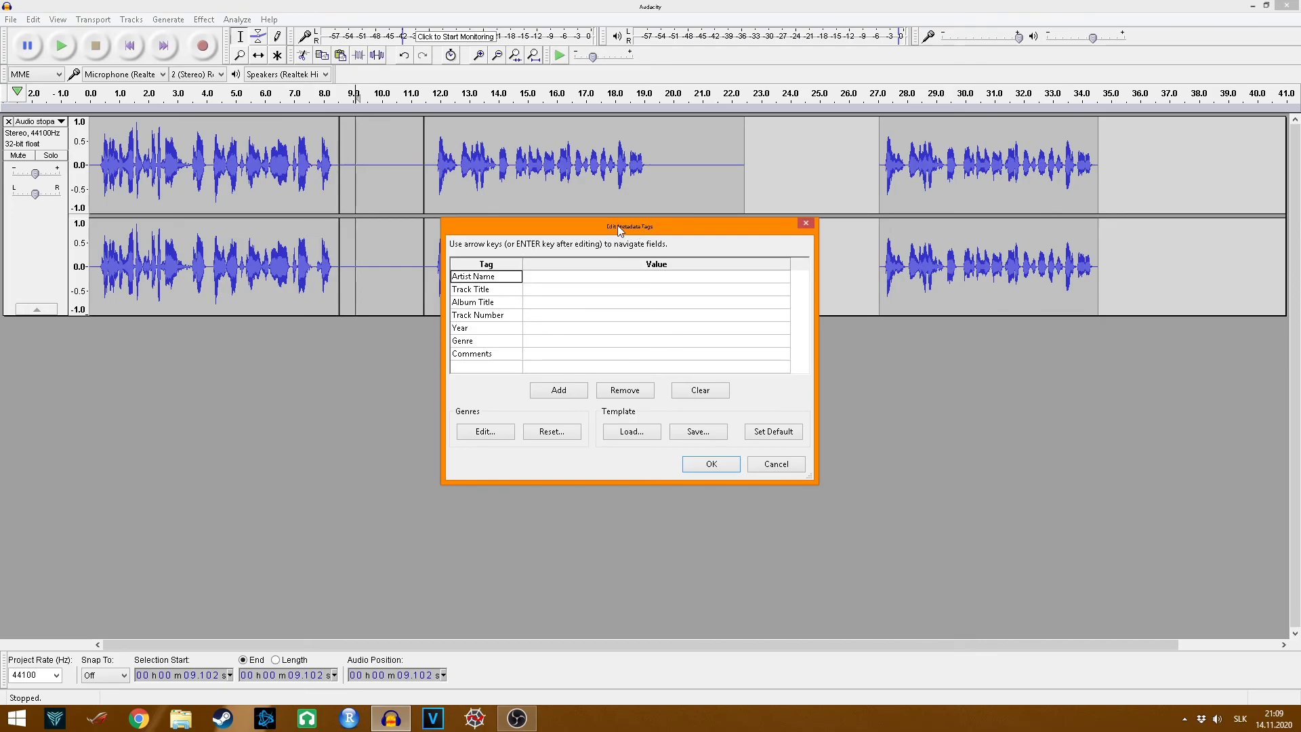
click(712, 464)
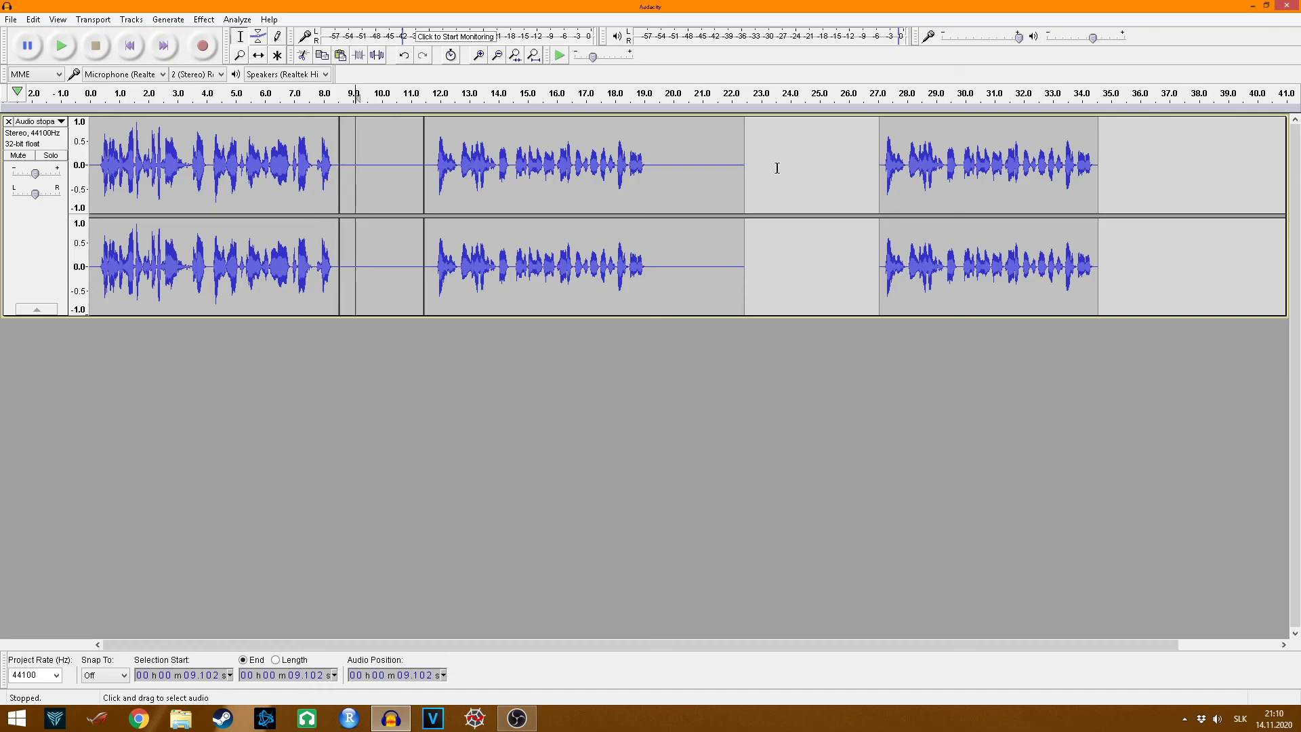
click(798, 159)
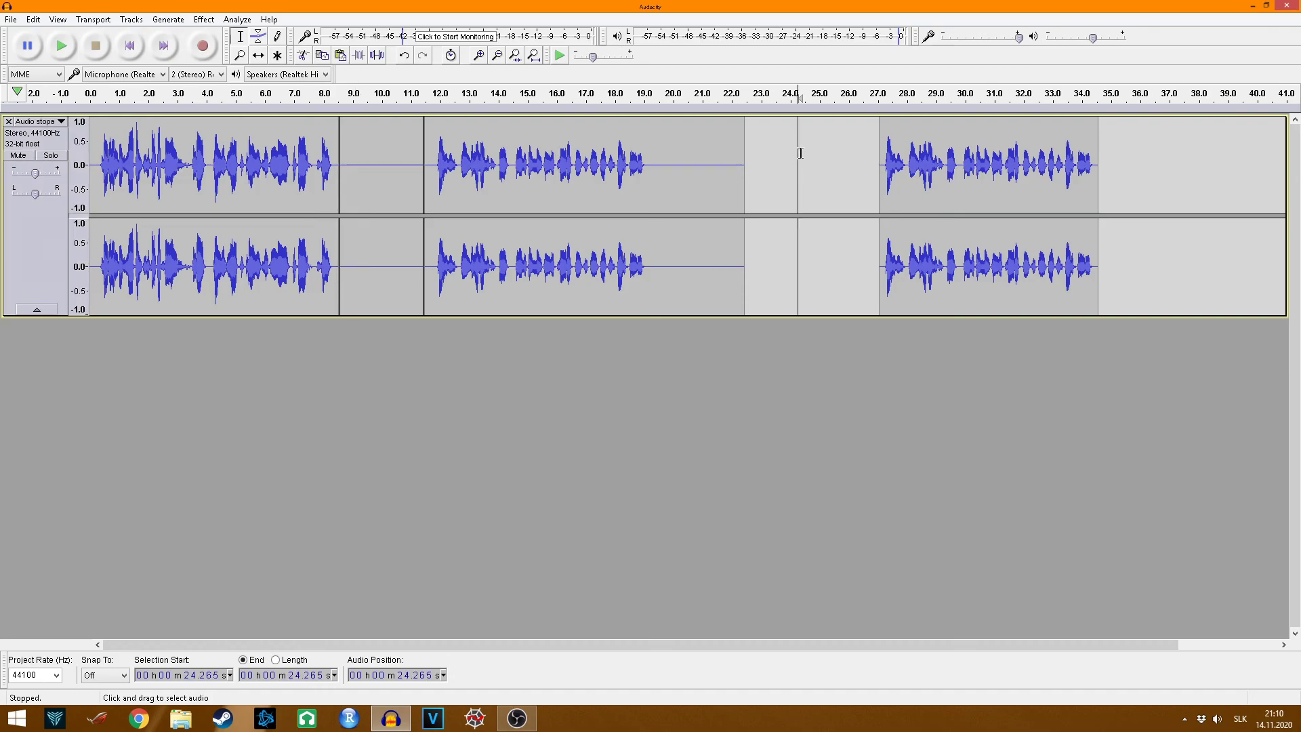